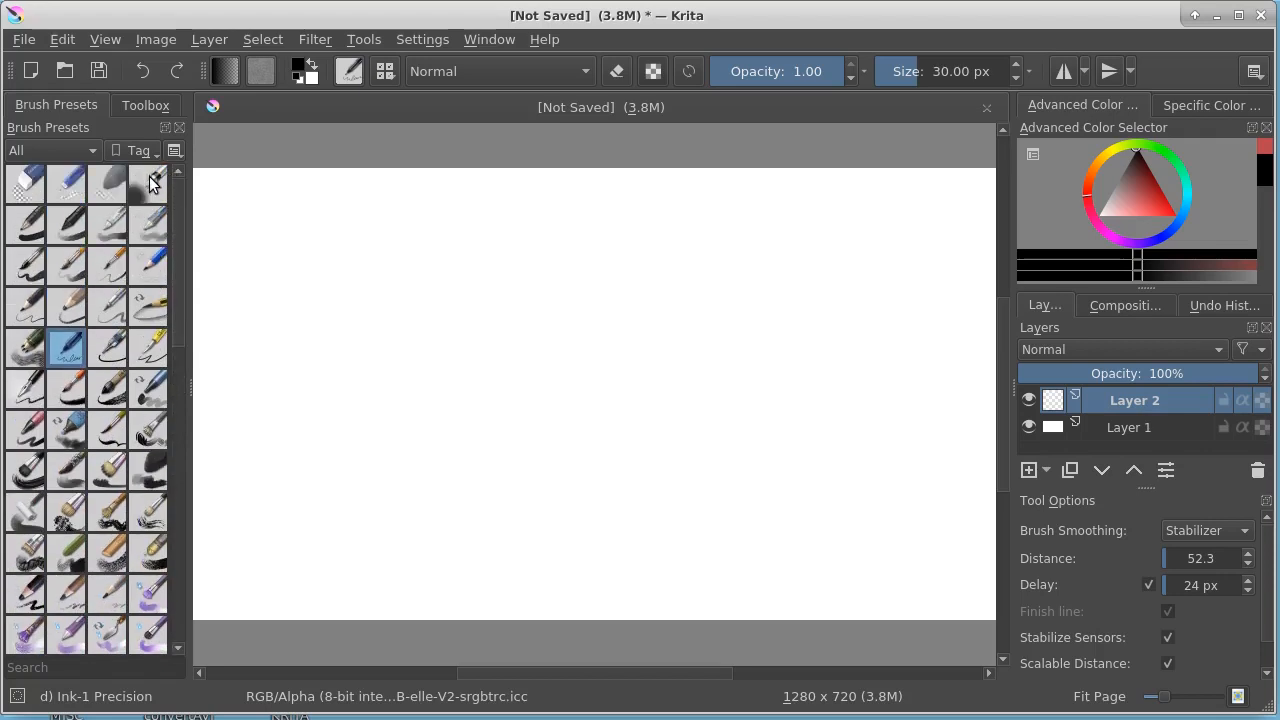
# - Draw a hook-shaped stroke and an S-shaped spiral in red using the Basic-5 Size brush
pyautogui.click(27, 266)
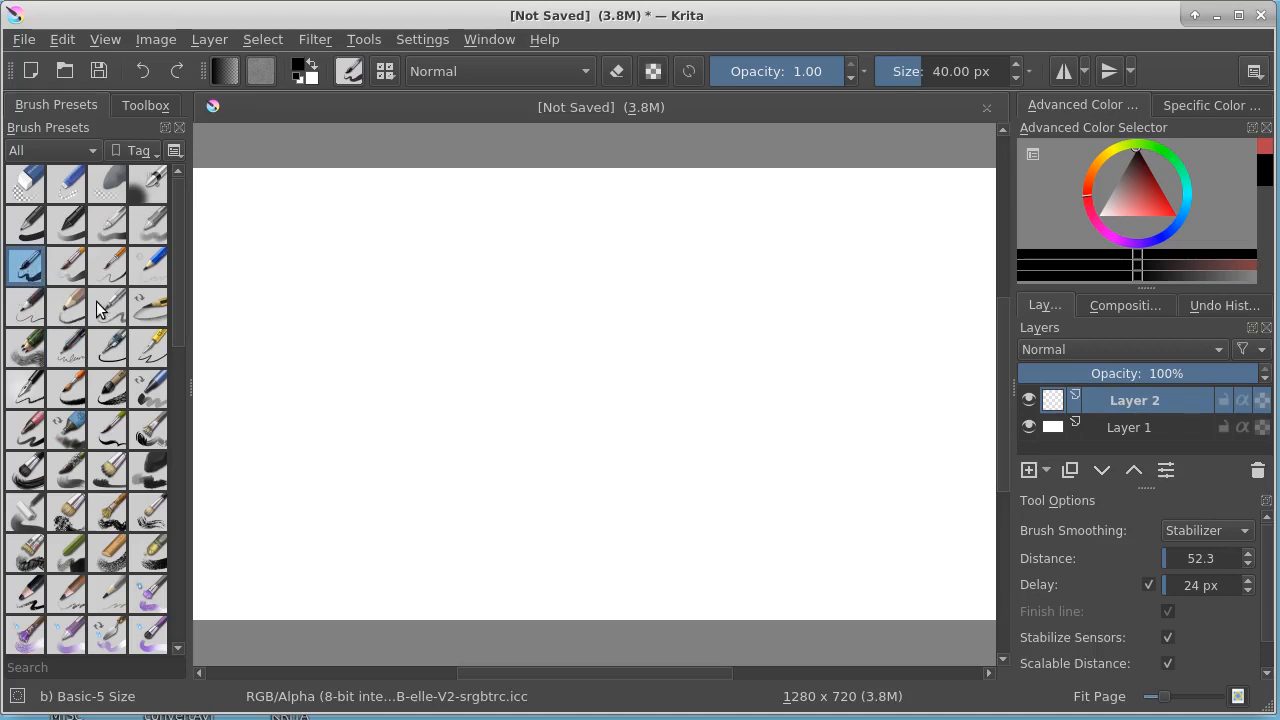
pyautogui.click(1152, 196)
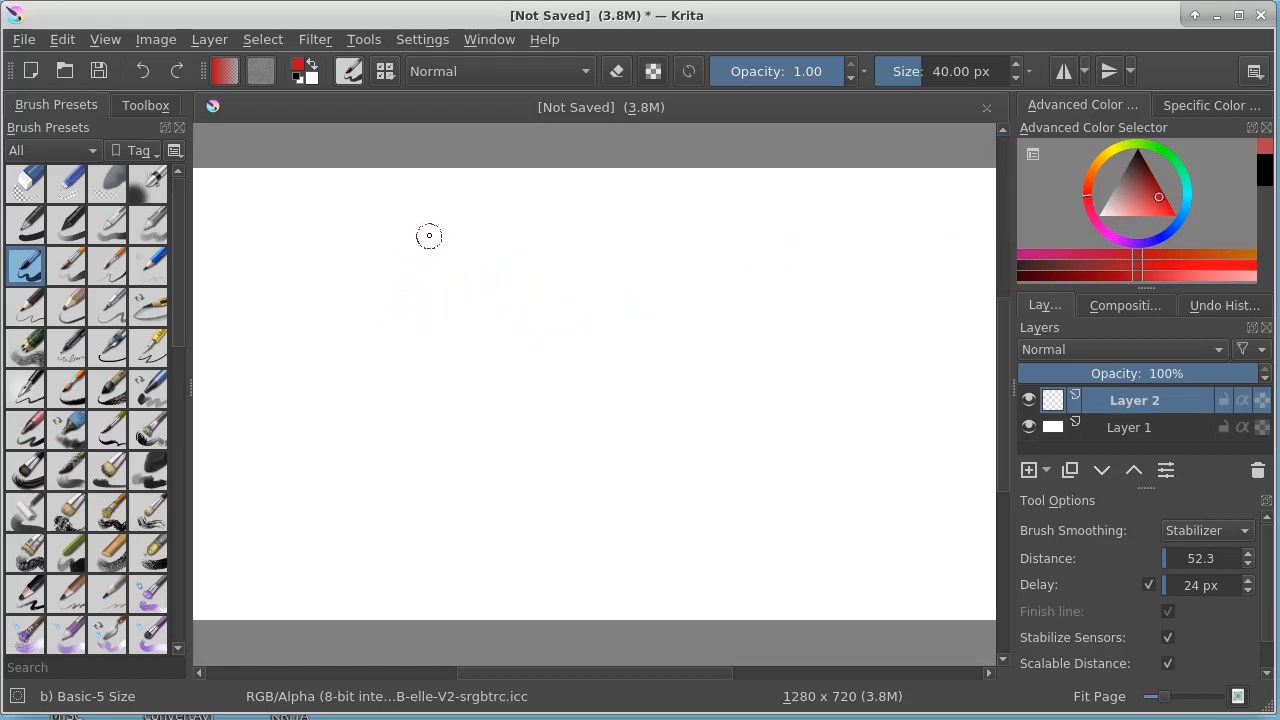
pyautogui.moveTo(420, 261)
pyautogui.mouseDown()
pyautogui.moveTo(409, 343)
pyautogui.moveTo(437, 360)
pyautogui.moveTo(471, 337)
pyautogui.moveTo(443, 300)
pyautogui.mouseUp()
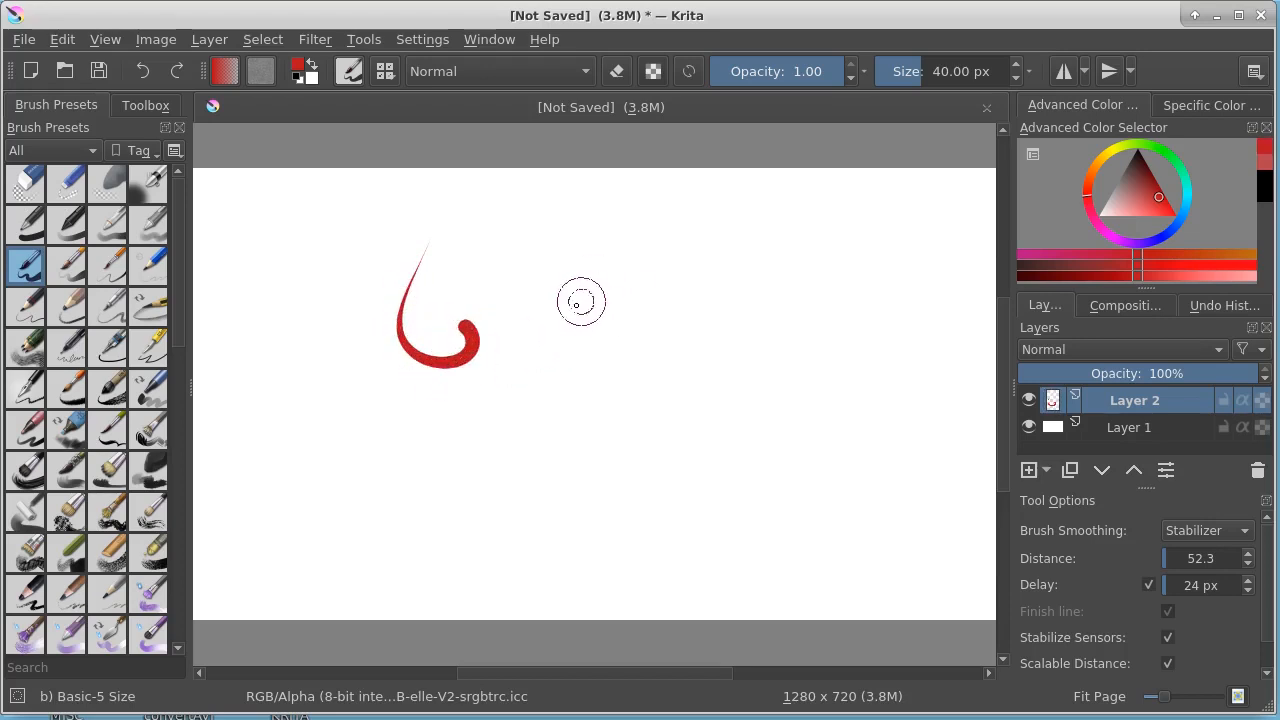
pyautogui.moveTo(620, 282)
pyautogui.mouseDown()
pyautogui.moveTo(585, 248)
pyautogui.moveTo(556, 286)
pyautogui.moveTo(598, 345)
pyautogui.moveTo(611, 420)
pyautogui.moveTo(581, 456)
pyautogui.moveTo(539, 463)
pyautogui.moveTo(507, 432)
pyautogui.moveTo(513, 391)
pyautogui.moveTo(560, 370)
pyautogui.moveTo(576, 411)
pyautogui.moveTo(561, 427)
pyautogui.moveTo(571, 400)
pyautogui.mouseUp()
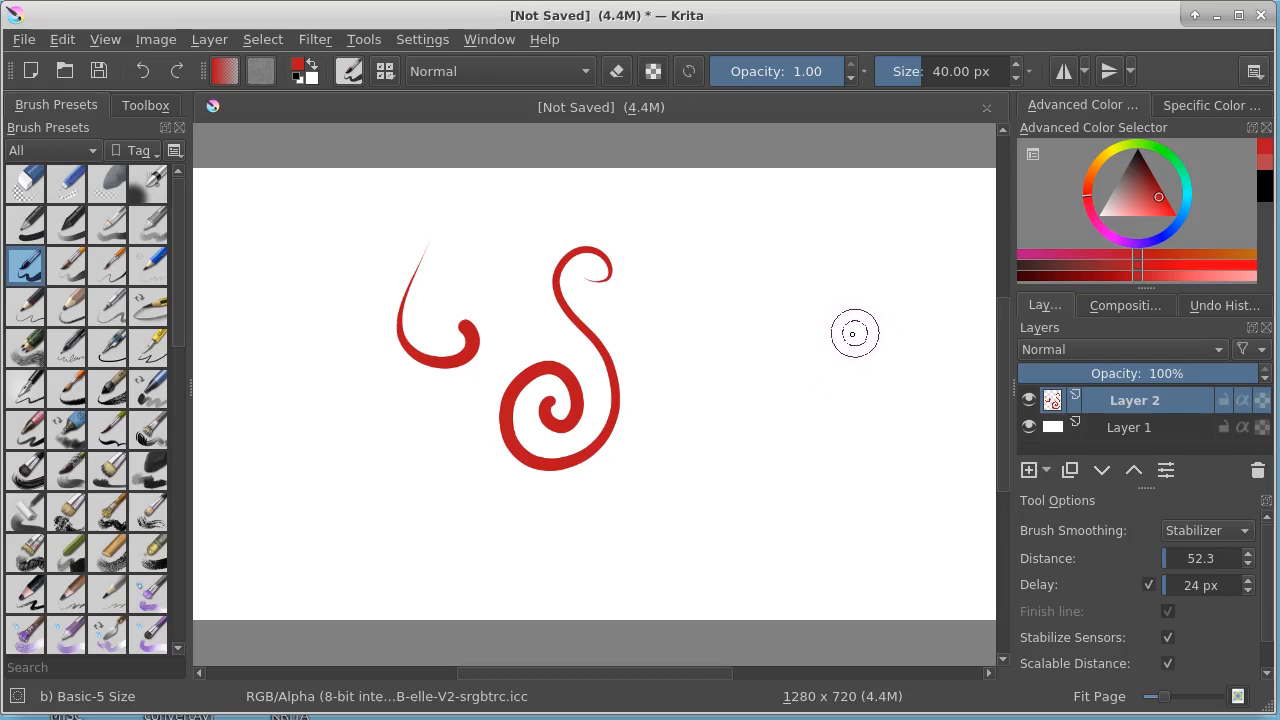
# - Change the brush colour to dark green and draw a tall S-shaped vine with curled ends beside the red hook
pyautogui.moveTo(1163, 158); pyautogui.dragTo(1163, 150)
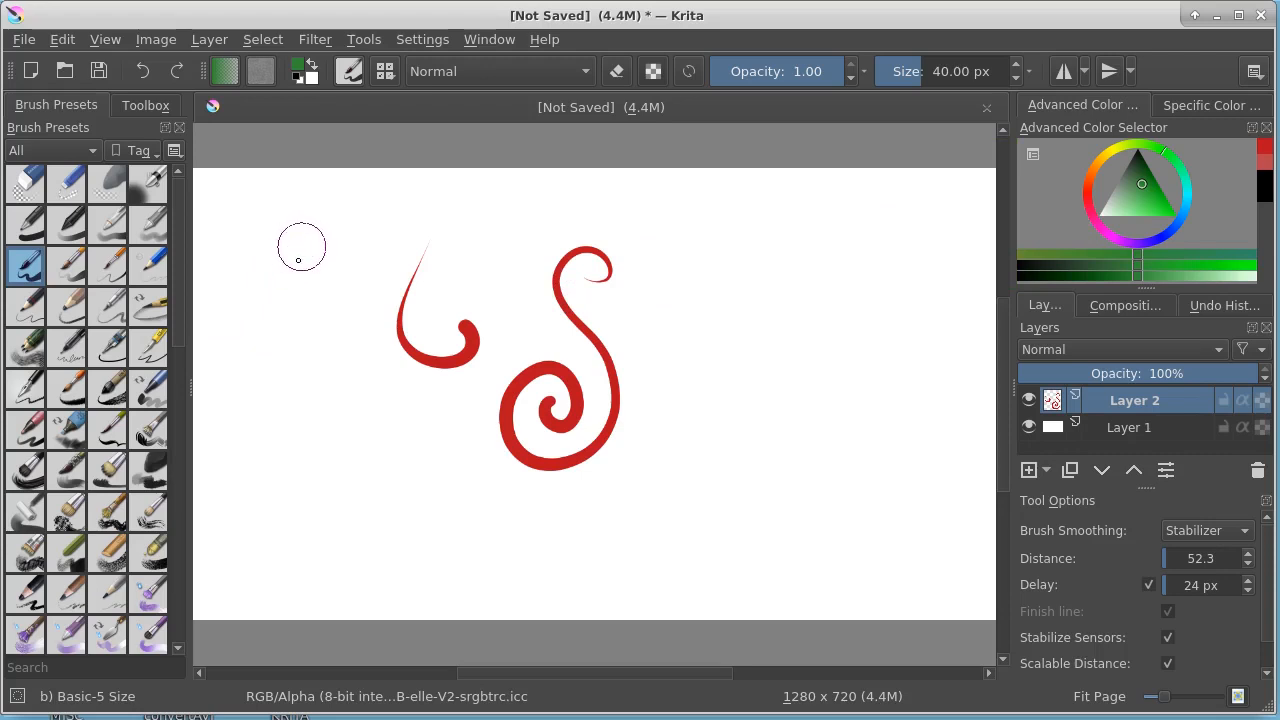
pyautogui.moveTo(303, 252); pyautogui.dragTo(310, 262)
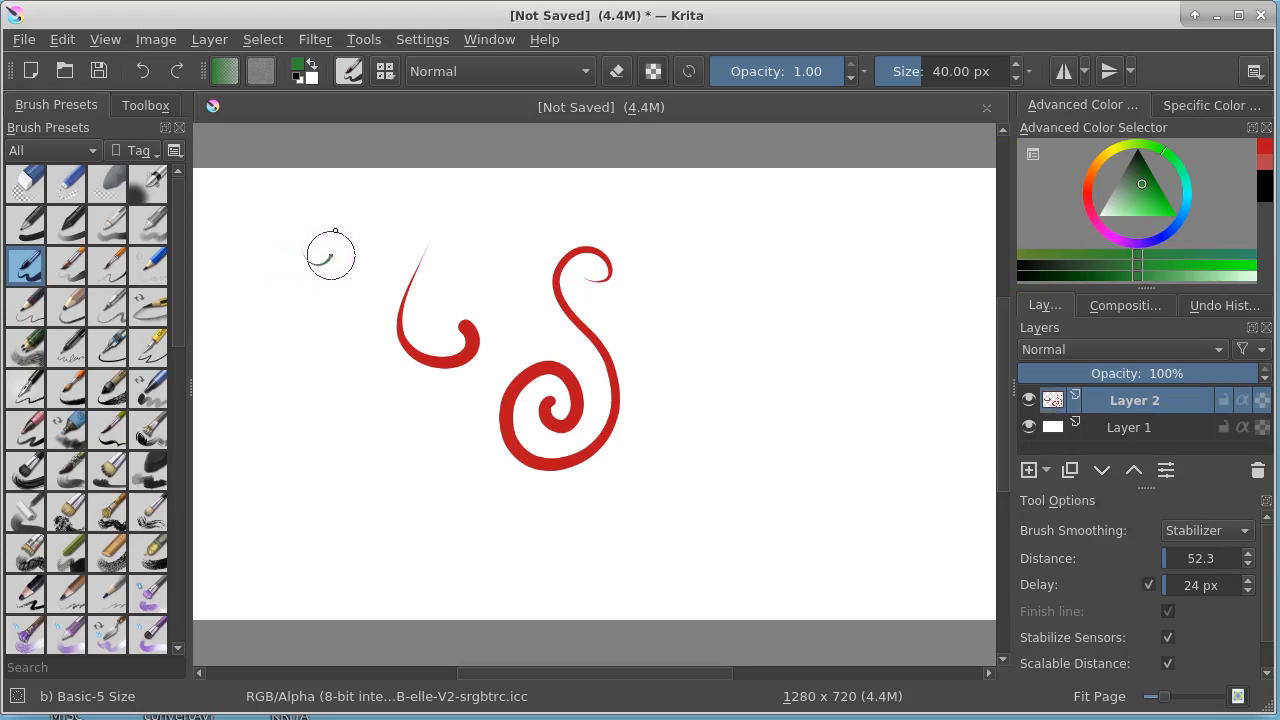
pyautogui.moveTo(286, 222)
pyautogui.mouseDown()
pyautogui.moveTo(268, 287)
pyautogui.moveTo(348, 416)
pyautogui.moveTo(371, 498)
pyautogui.moveTo(332, 580)
pyautogui.moveTo(272, 600)
pyautogui.moveTo(250, 589)
pyautogui.moveTo(234, 549)
pyautogui.moveTo(249, 504)
pyautogui.moveTo(304, 500)
pyautogui.mouseUp()
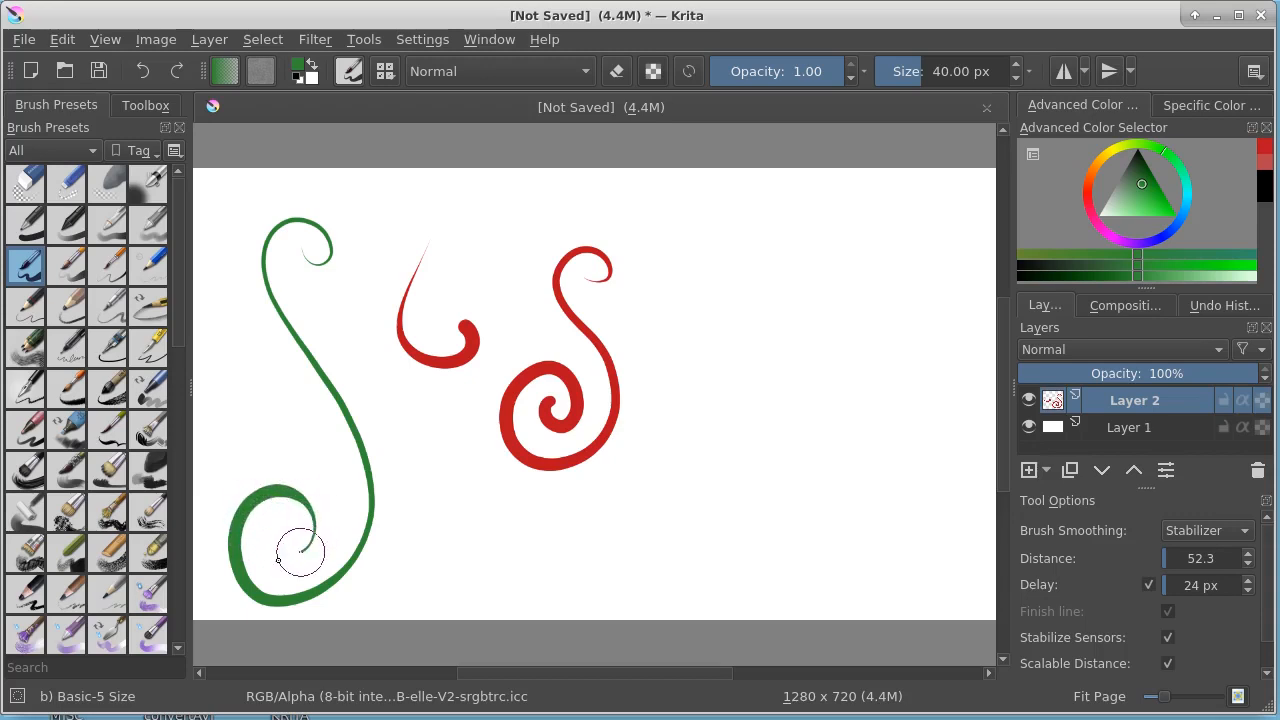
pyautogui.moveTo(282, 535); pyautogui.dragTo(287, 545)
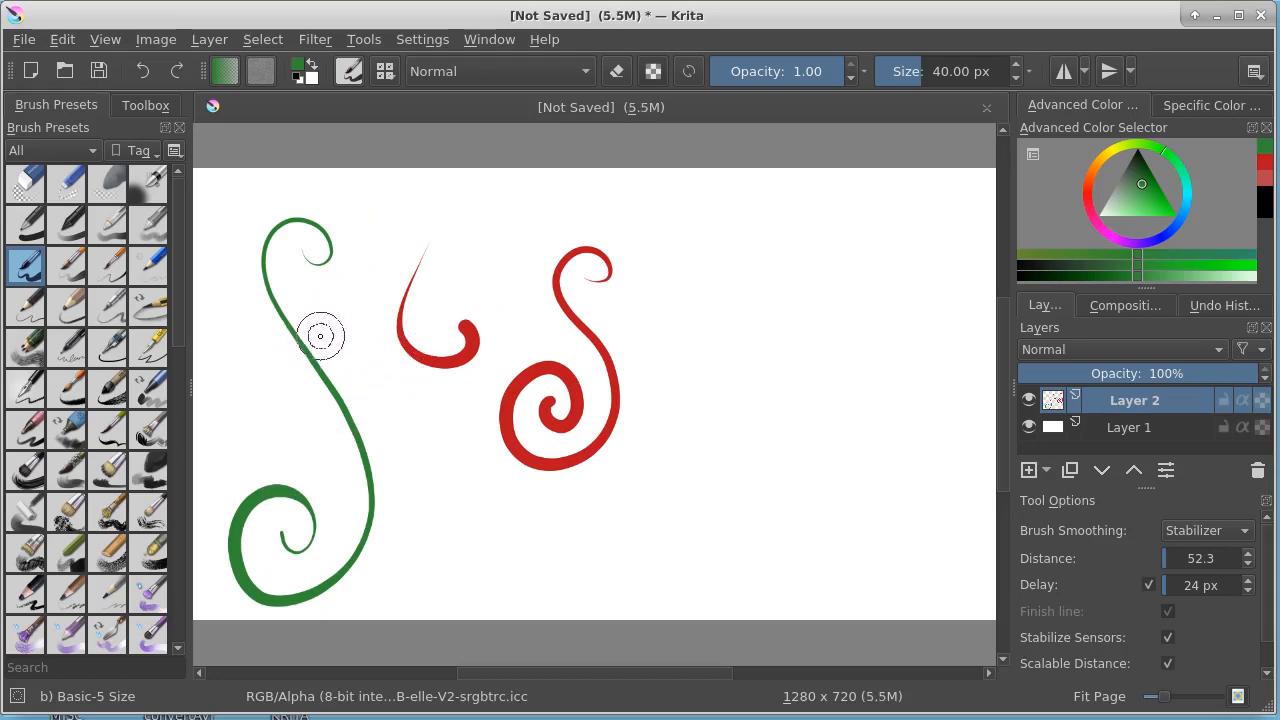
# - Add two leaf shapes along the green vine, and clear all strokes from Layer 2
pyautogui.moveTo(325, 346)
pyautogui.mouseDown()
pyautogui.moveTo(352, 292)
pyautogui.moveTo(312, 300)
pyautogui.moveTo(316, 335)
pyautogui.moveTo(355, 310)
pyautogui.moveTo(363, 270)
pyautogui.moveTo(364, 293)
pyautogui.moveTo(286, 420)
pyautogui.moveTo(349, 512)
pyautogui.moveTo(356, 470)
pyautogui.mouseUp()
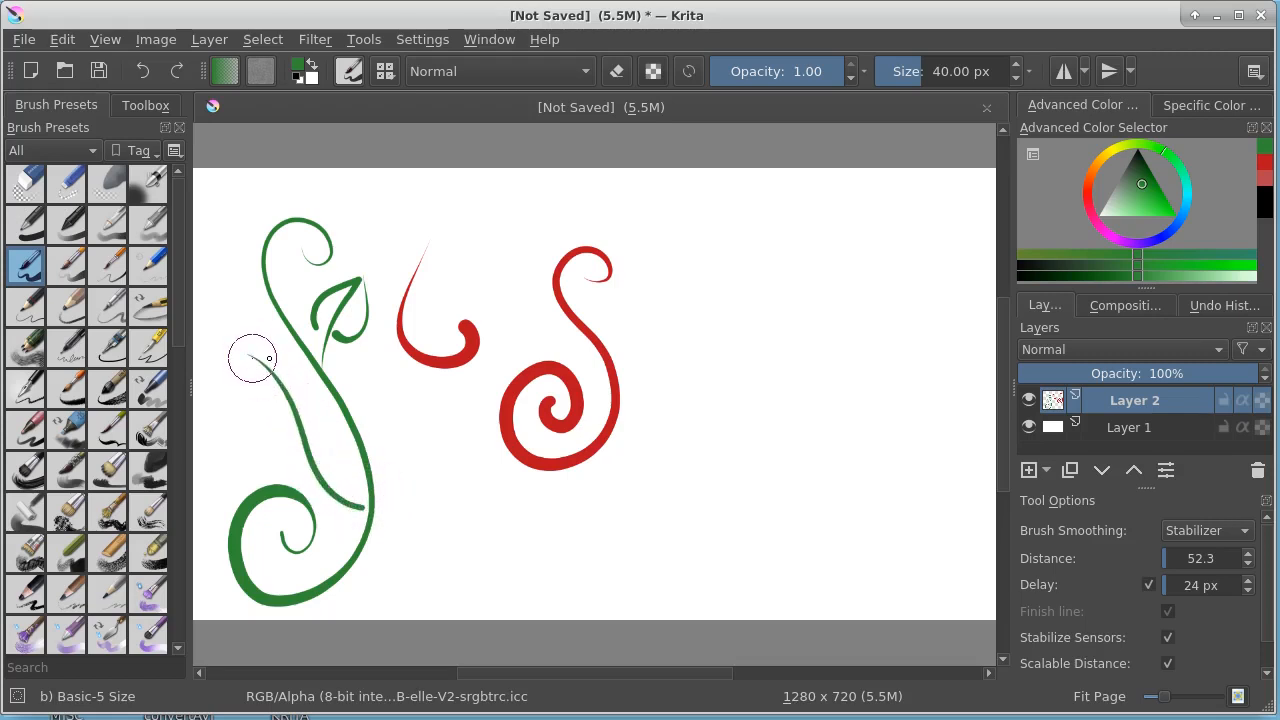
pyautogui.moveTo(305, 374); pyautogui.dragTo(337, 503)
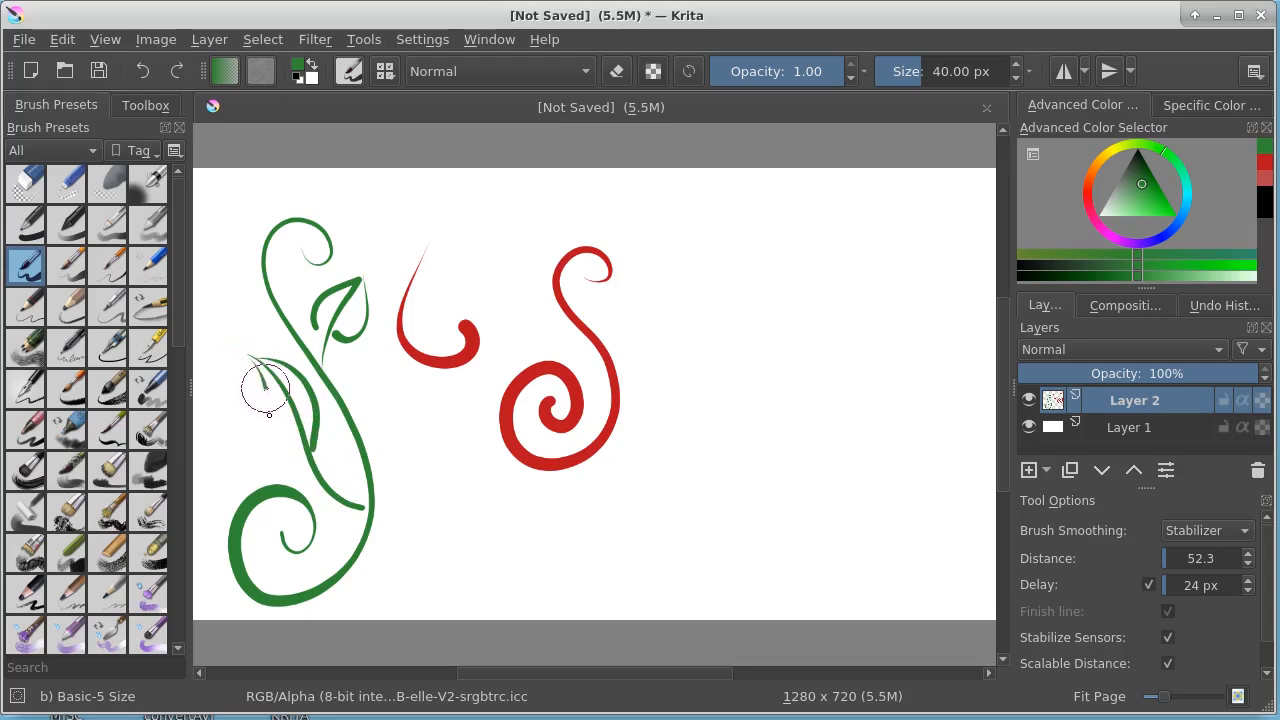
pyautogui.moveTo(265, 390)
pyautogui.mouseDown()
pyautogui.moveTo(260, 420)
pyautogui.moveTo(290, 450)
pyautogui.moveTo(337, 466)
pyautogui.mouseUp()
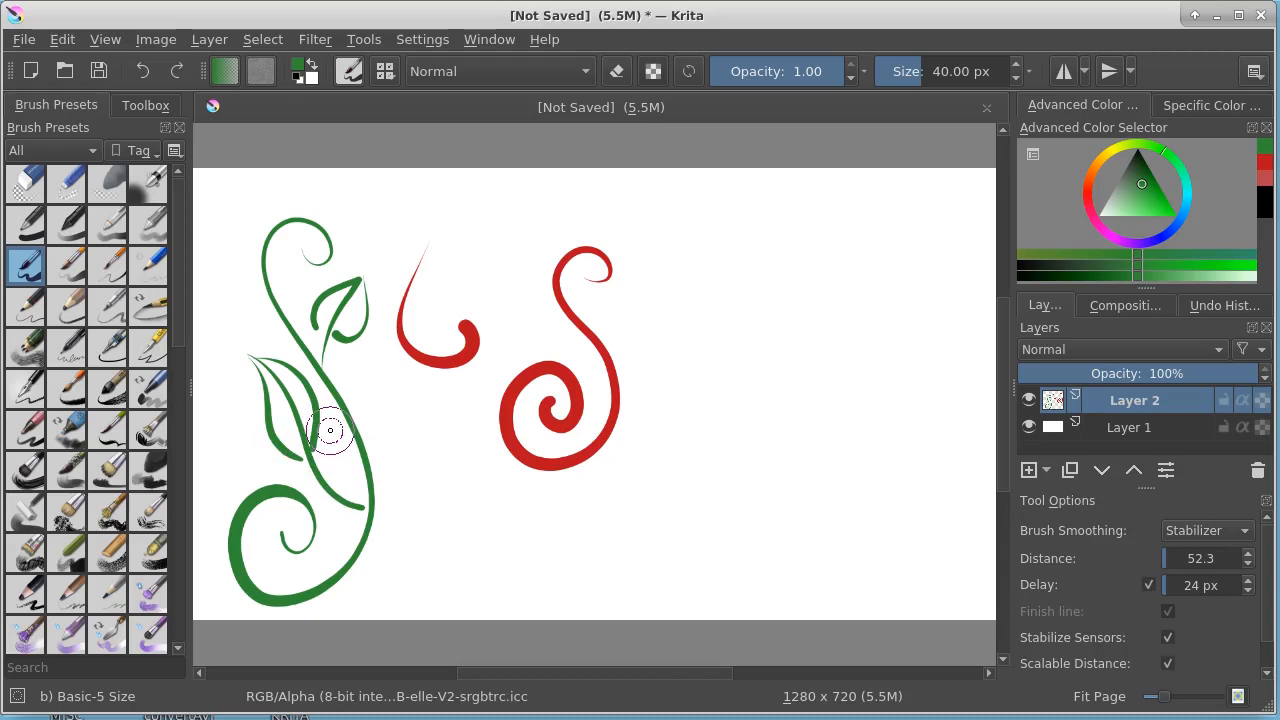
pyautogui.press('Delete')
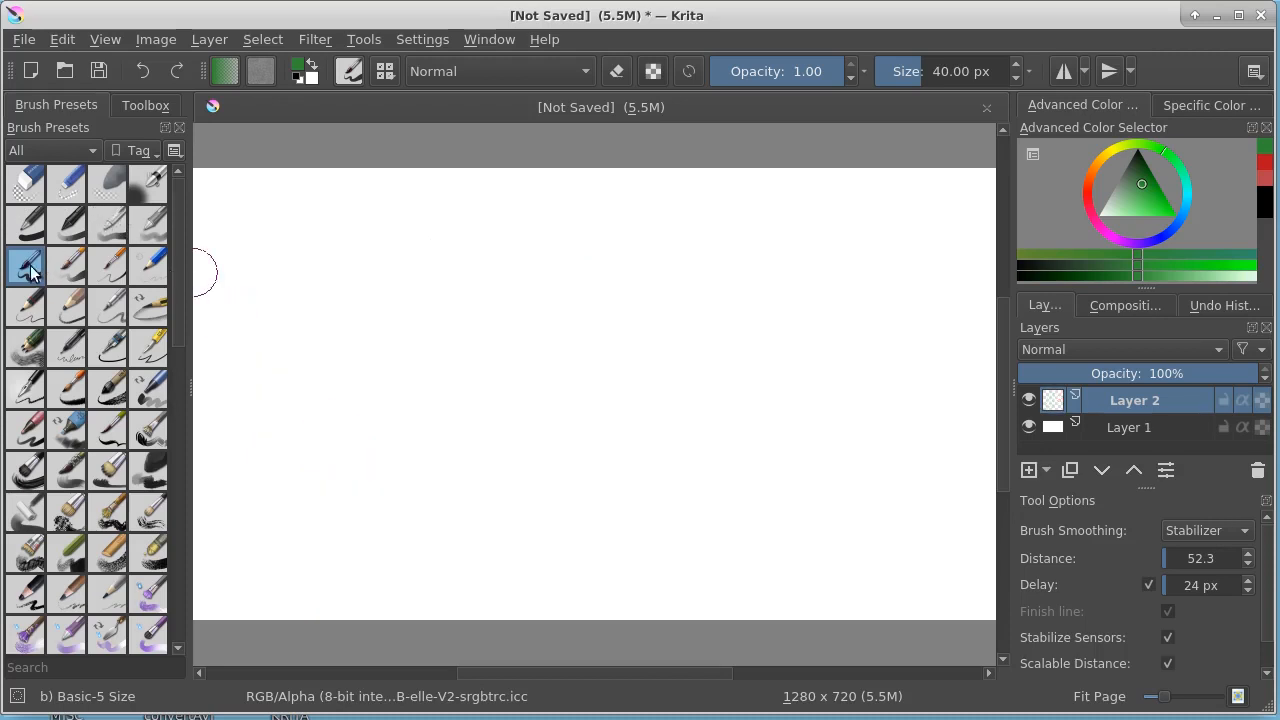
# - Draw a large wavy stroke with Basic-5 Size Opacity, and a small spiral and thin line with Basic-6 Details
pyautogui.click(83, 266)
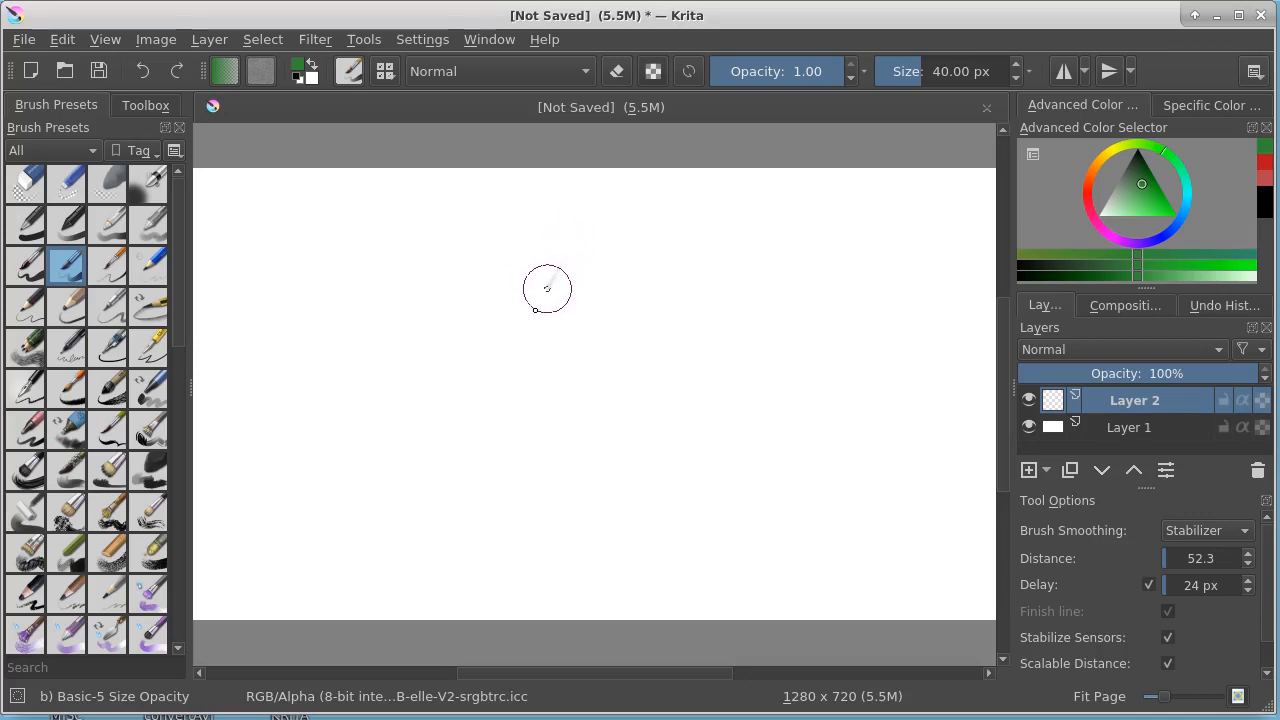
pyautogui.moveTo(527, 330)
pyautogui.mouseDown()
pyautogui.moveTo(537, 375)
pyautogui.moveTo(566, 399)
pyautogui.moveTo(615, 399)
pyautogui.moveTo(737, 241)
pyautogui.moveTo(777, 233)
pyautogui.moveTo(788, 255)
pyautogui.moveTo(778, 302)
pyautogui.moveTo(652, 521)
pyautogui.mouseUp()
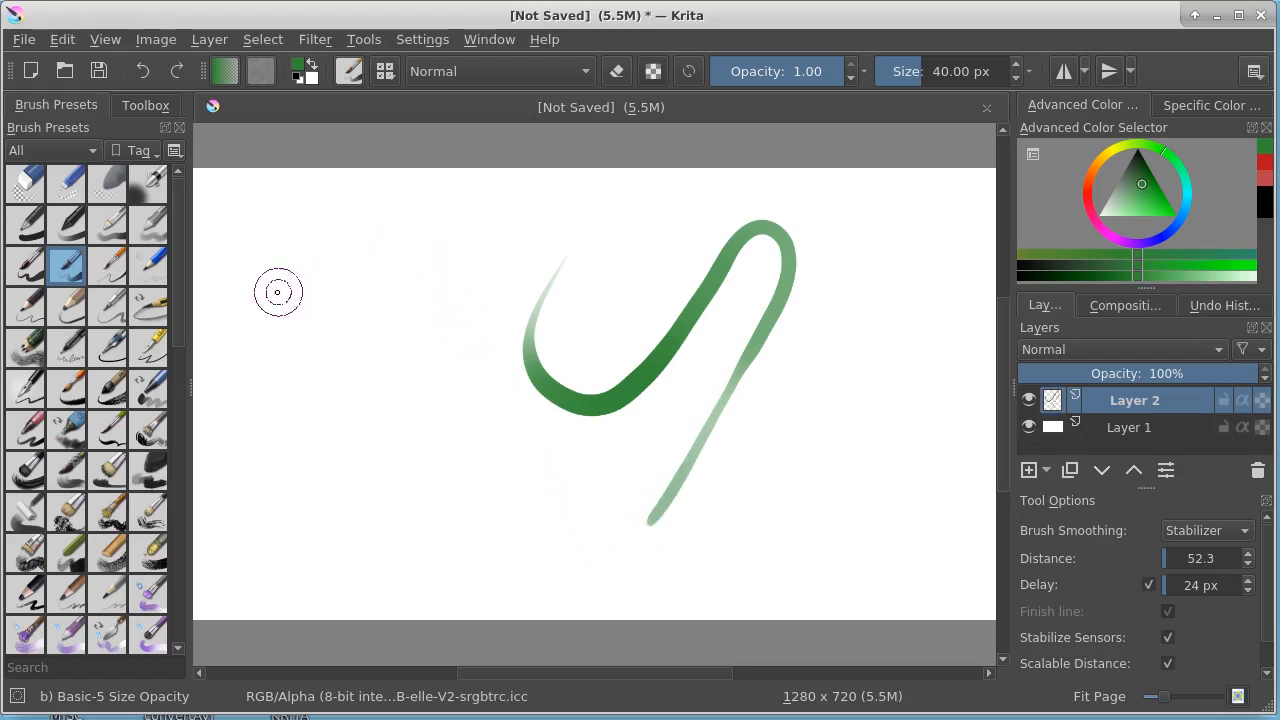
pyautogui.click(110, 264)
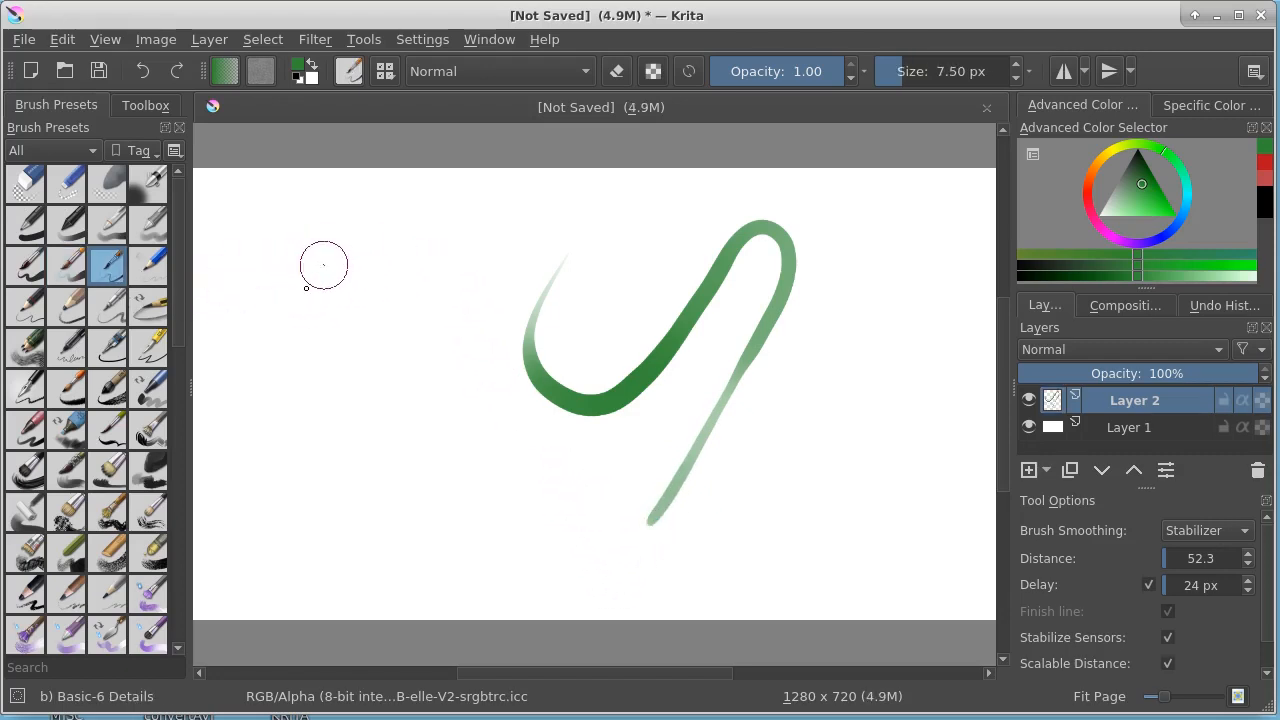
pyautogui.moveTo(323, 265)
pyautogui.mouseDown()
pyautogui.moveTo(289, 337)
pyautogui.moveTo(307, 358)
pyautogui.moveTo(341, 361)
pyautogui.moveTo(365, 328)
pyautogui.moveTo(353, 303)
pyautogui.moveTo(326, 304)
pyautogui.moveTo(317, 326)
pyautogui.moveTo(337, 343)
pyautogui.moveTo(358, 337)
pyautogui.moveTo(361, 315)
pyautogui.moveTo(323, 318)
pyautogui.mouseUp()
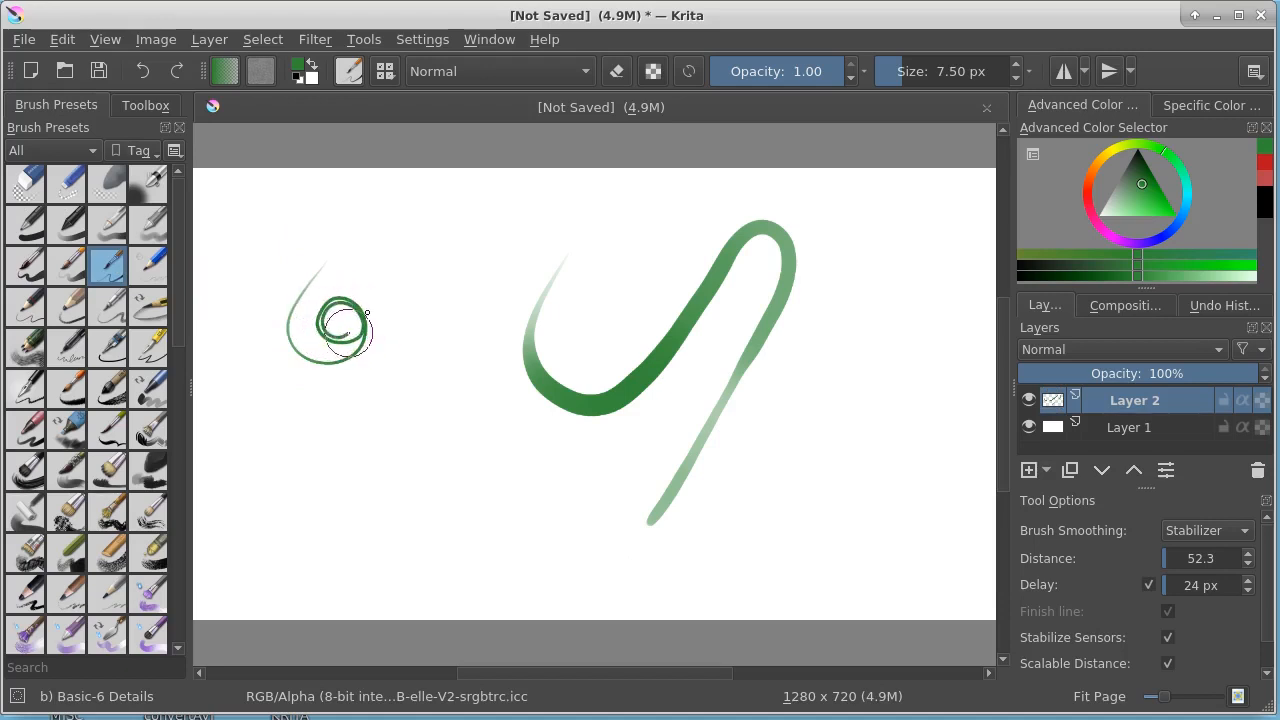
pyautogui.moveTo(342, 252); pyautogui.dragTo(322, 357)
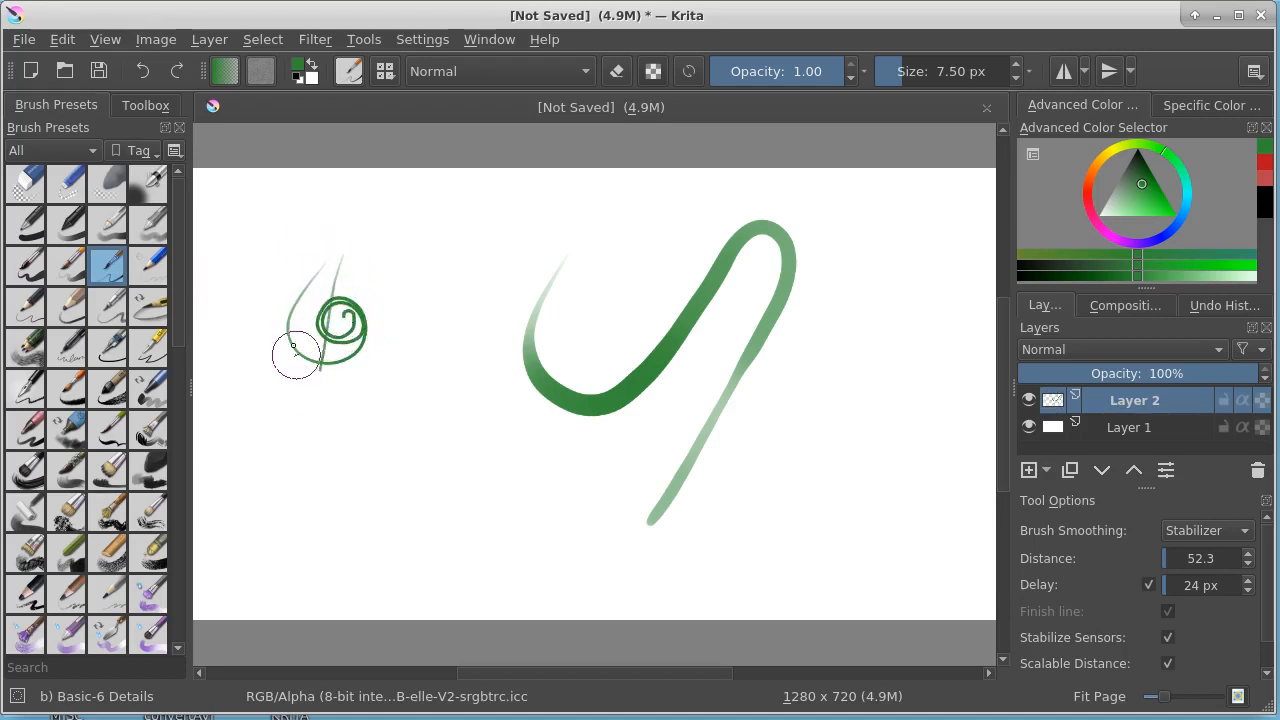
# - Shade a green patch with Pencil-6 Quick Shade, and paint a short stroke with Basic-5 Size Opacity inside the large curve
pyautogui.click(15, 345)
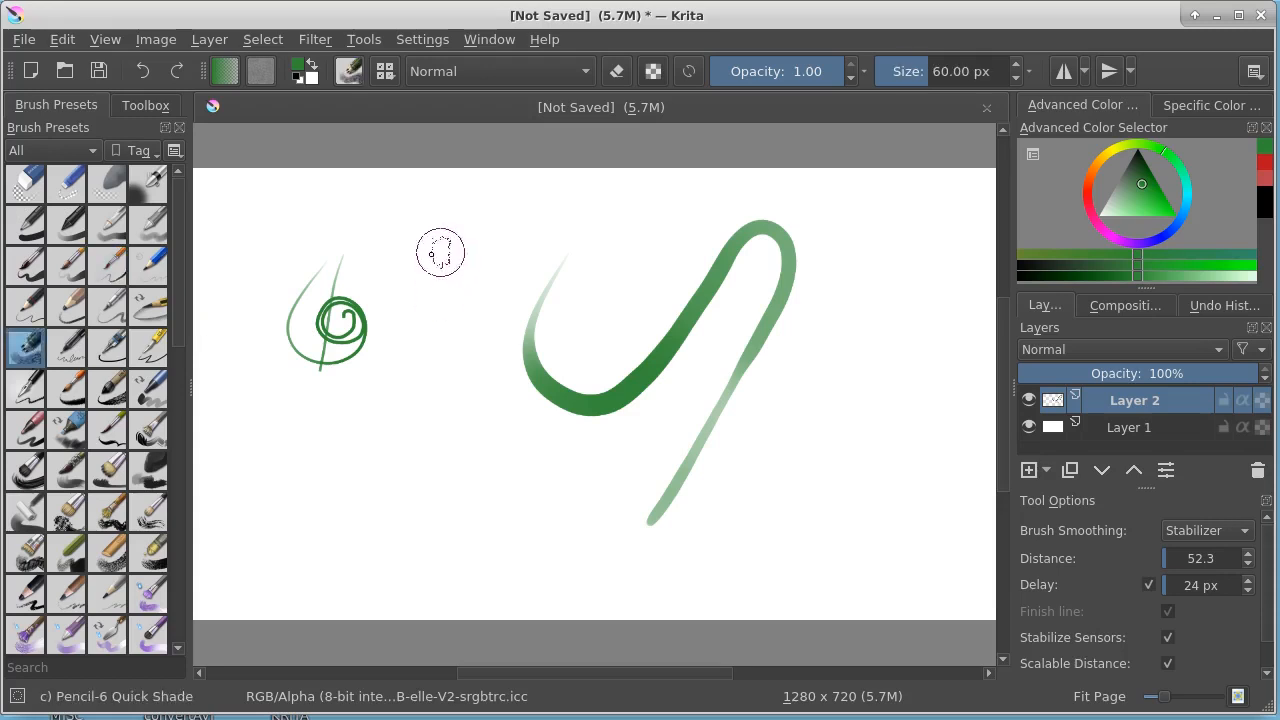
pyautogui.moveTo(466, 257)
pyautogui.mouseDown()
pyautogui.moveTo(446, 307)
pyautogui.moveTo(479, 257)
pyautogui.moveTo(465, 291)
pyautogui.moveTo(490, 263)
pyautogui.moveTo(449, 338)
pyautogui.moveTo(481, 273)
pyautogui.moveTo(436, 327)
pyautogui.moveTo(427, 307)
pyautogui.moveTo(481, 289)
pyautogui.moveTo(506, 258)
pyautogui.moveTo(432, 367)
pyautogui.moveTo(509, 241)
pyautogui.moveTo(446, 327)
pyautogui.moveTo(477, 242)
pyautogui.moveTo(413, 361)
pyautogui.moveTo(409, 317)
pyautogui.mouseUp()
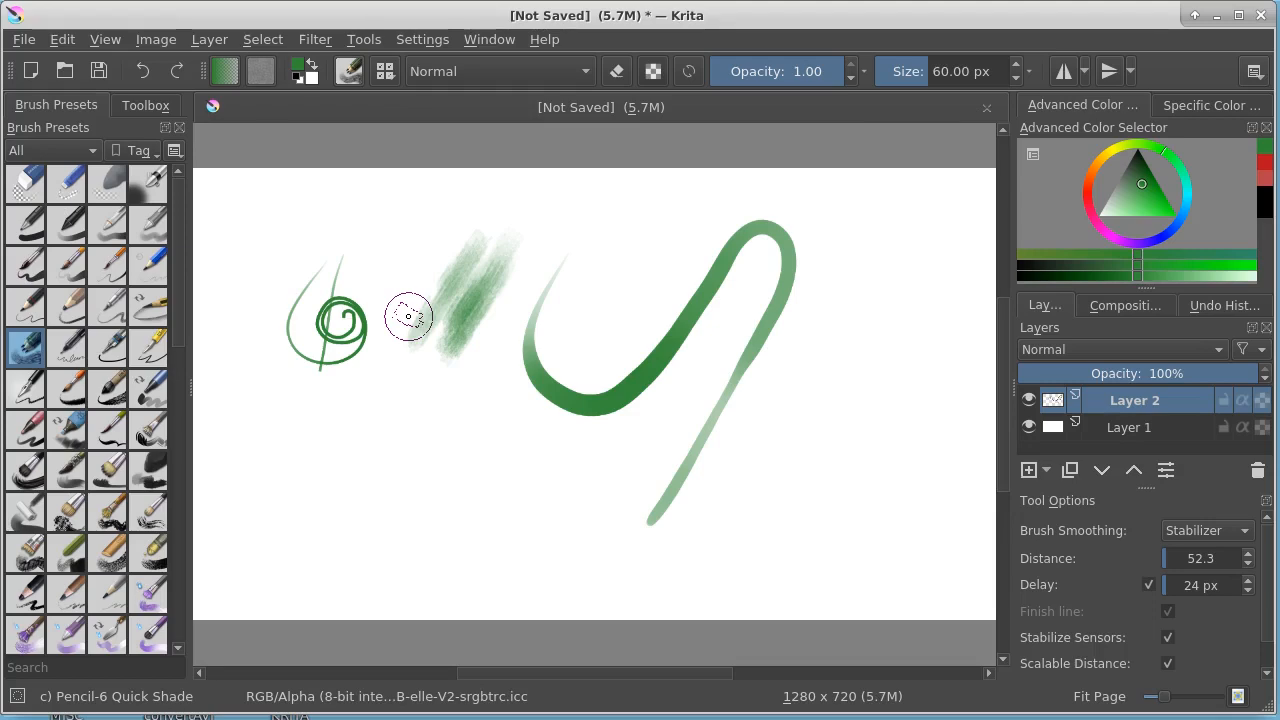
pyautogui.rightClick(492, 336)
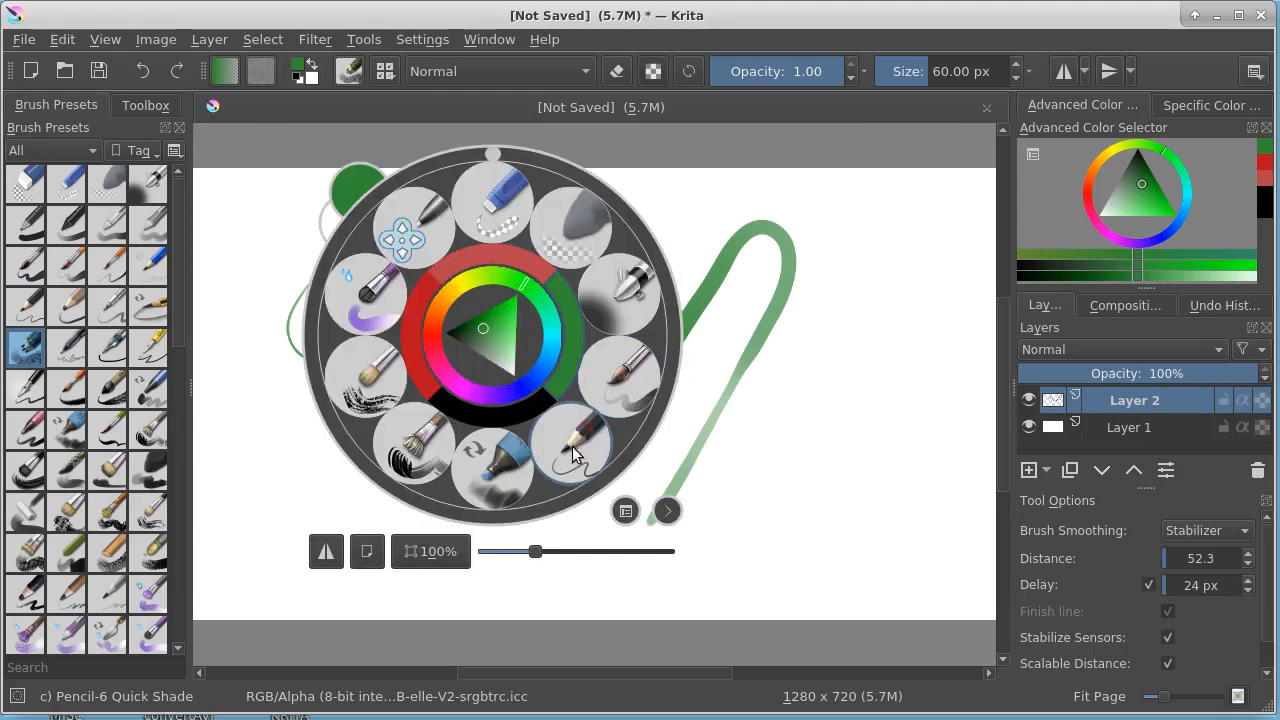
pyautogui.click(625, 380)
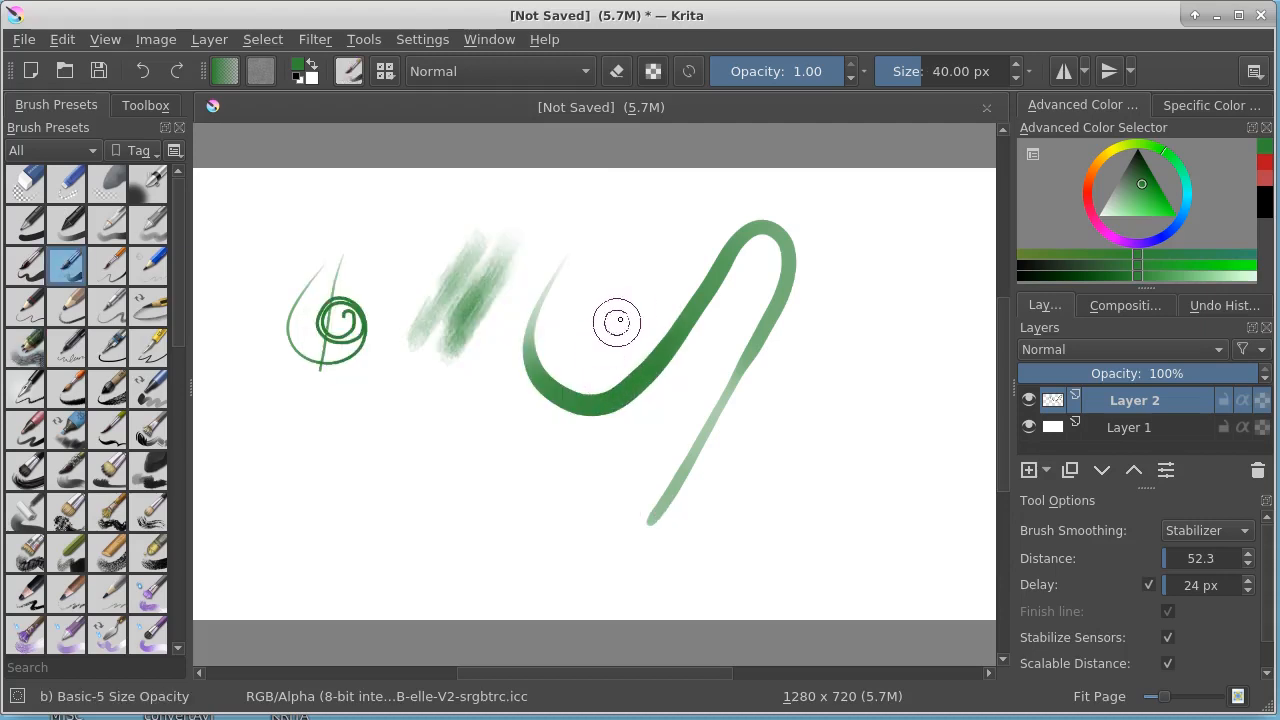
pyautogui.moveTo(627, 314)
pyautogui.mouseDown()
pyautogui.moveTo(620, 331)
pyautogui.moveTo(631, 306)
pyautogui.moveTo(633, 342)
pyautogui.mouseUp()
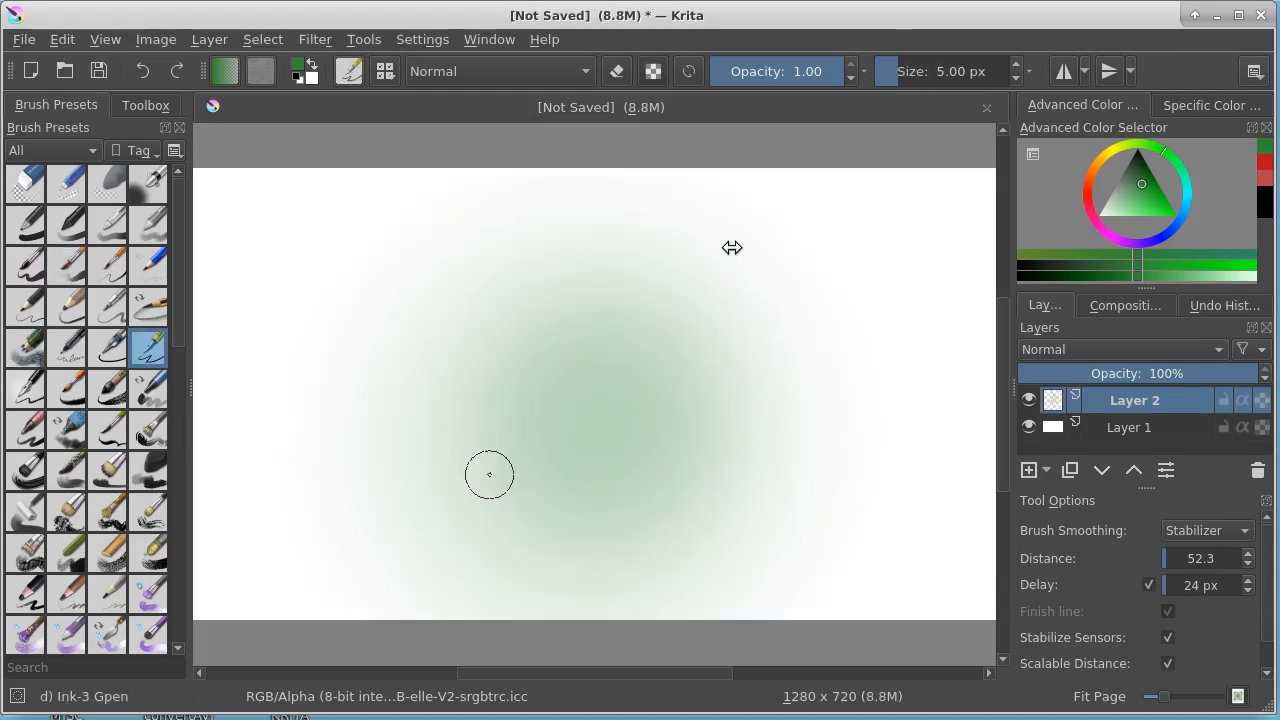
# - Test the Ink-3 Gpen brush at 63.28 px with a stroke, and clear the layer
pyautogui.moveTo(1001, 73)
pyautogui.mouseDown()
pyautogui.moveTo(909, 71)
pyautogui.moveTo(940, 71)
pyautogui.mouseUp()
pyautogui.moveTo(820, 217)
pyautogui.mouseDown()
pyautogui.moveTo(781, 286)
pyautogui.moveTo(789, 321)
pyautogui.moveTo(853, 327)
pyautogui.moveTo(878, 247)
pyautogui.moveTo(821, 275)
pyautogui.moveTo(838, 327)
pyautogui.mouseUp()
pyautogui.press('Delete')
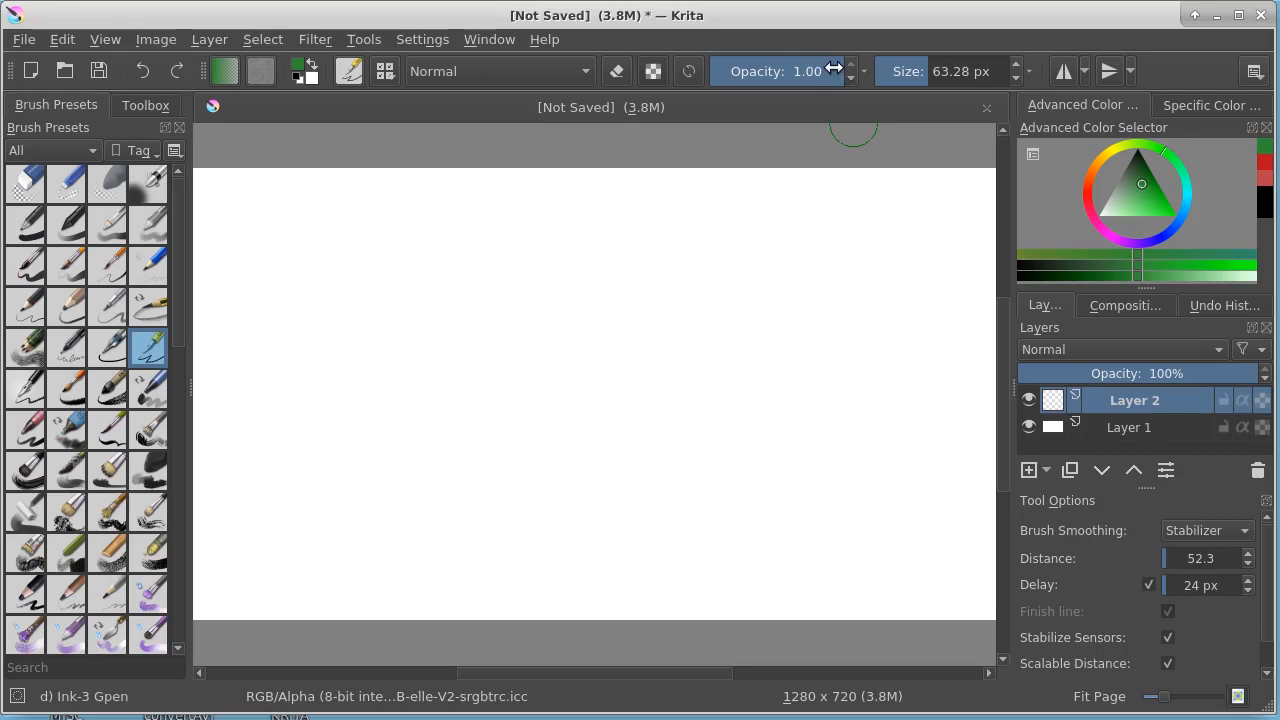
# - Paint three separate curled strokes with Ink-3 Gpen at opacities 0.52, 0.36 and 0.15
pyautogui.moveTo(833, 68); pyautogui.dragTo(806, 68)
pyautogui.moveTo(657, 230)
pyautogui.mouseDown()
pyautogui.moveTo(640, 329)
pyautogui.moveTo(658, 341)
pyautogui.moveTo(714, 303)
pyautogui.mouseUp()
pyautogui.click(782, 72)
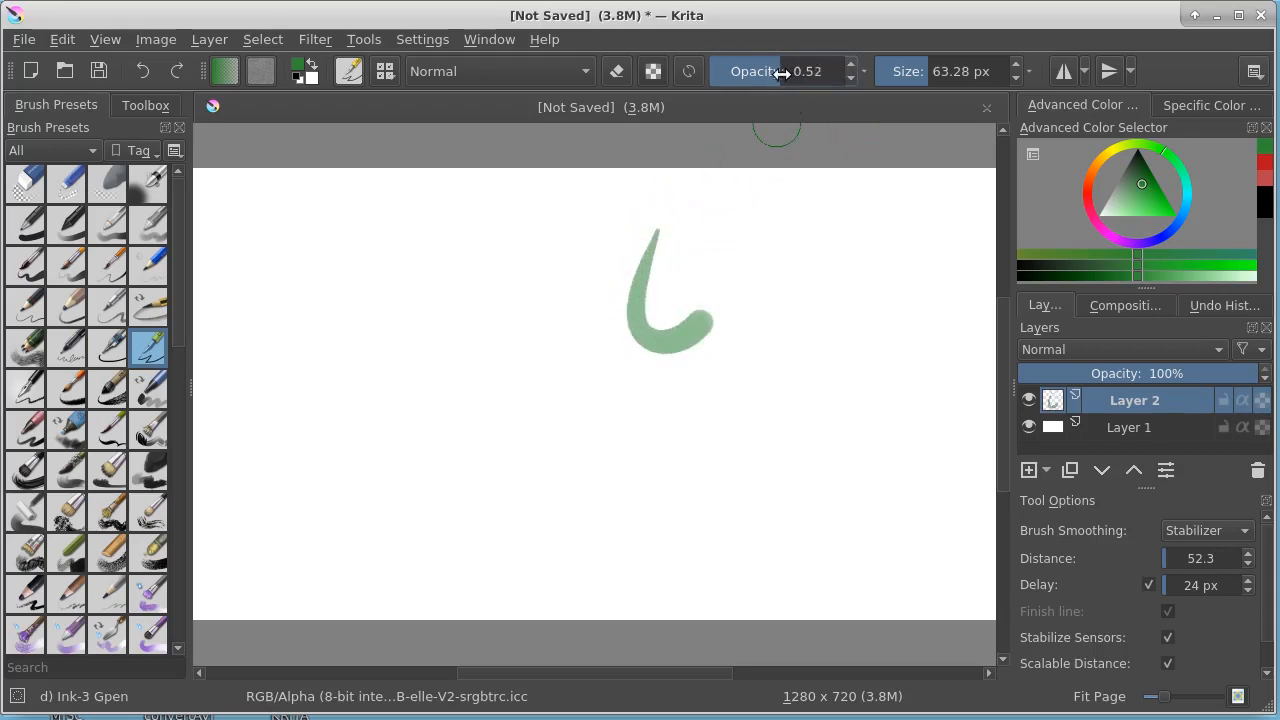
pyautogui.moveTo(569, 263)
pyautogui.mouseDown()
pyautogui.moveTo(567, 365)
pyautogui.moveTo(594, 401)
pyautogui.moveTo(623, 406)
pyautogui.moveTo(634, 374)
pyautogui.moveTo(623, 356)
pyautogui.moveTo(586, 389)
pyautogui.mouseUp()
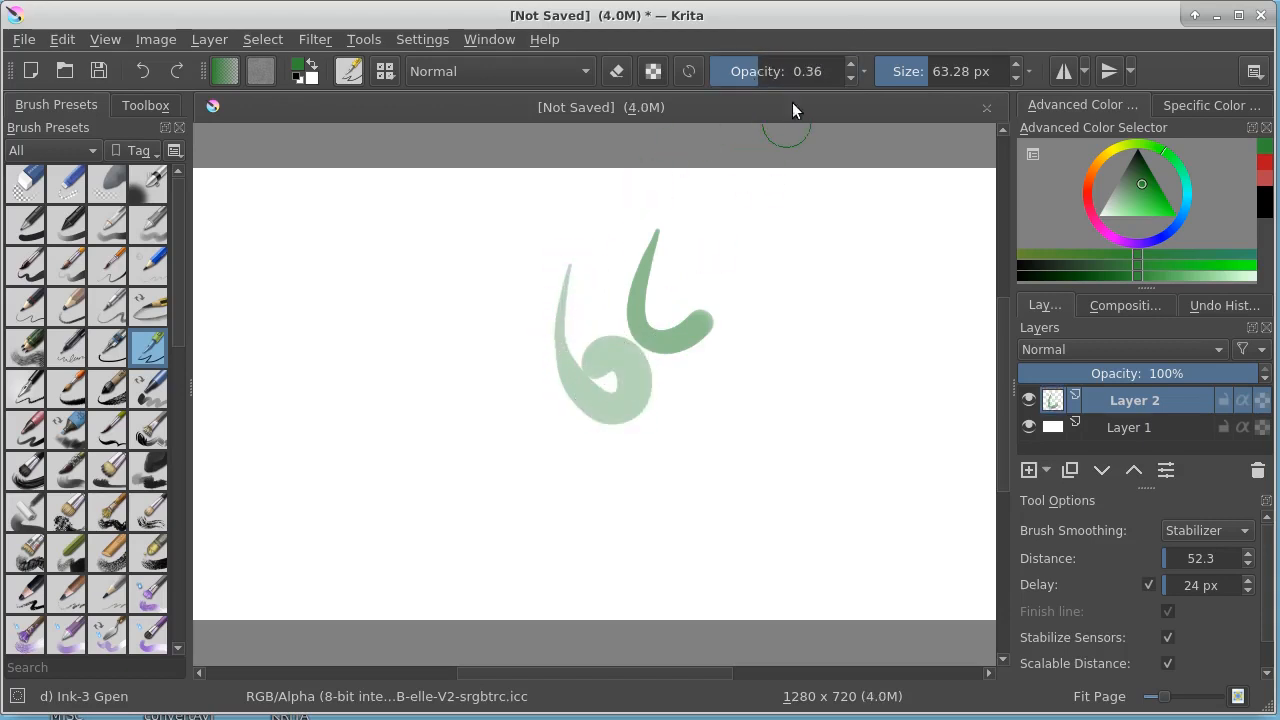
pyautogui.click(750, 66)
pyautogui.moveTo(820, 206)
pyautogui.mouseDown()
pyautogui.moveTo(773, 293)
pyautogui.moveTo(778, 335)
pyautogui.moveTo(811, 352)
pyautogui.moveTo(857, 331)
pyautogui.moveTo(862, 300)
pyautogui.moveTo(844, 274)
pyautogui.moveTo(823, 273)
pyautogui.moveTo(815, 325)
pyautogui.mouseUp()
# - Set the brush size to 145.79 px and clear the strokes from the layer
pyautogui.moveTo(932, 68); pyautogui.dragTo(945, 68)
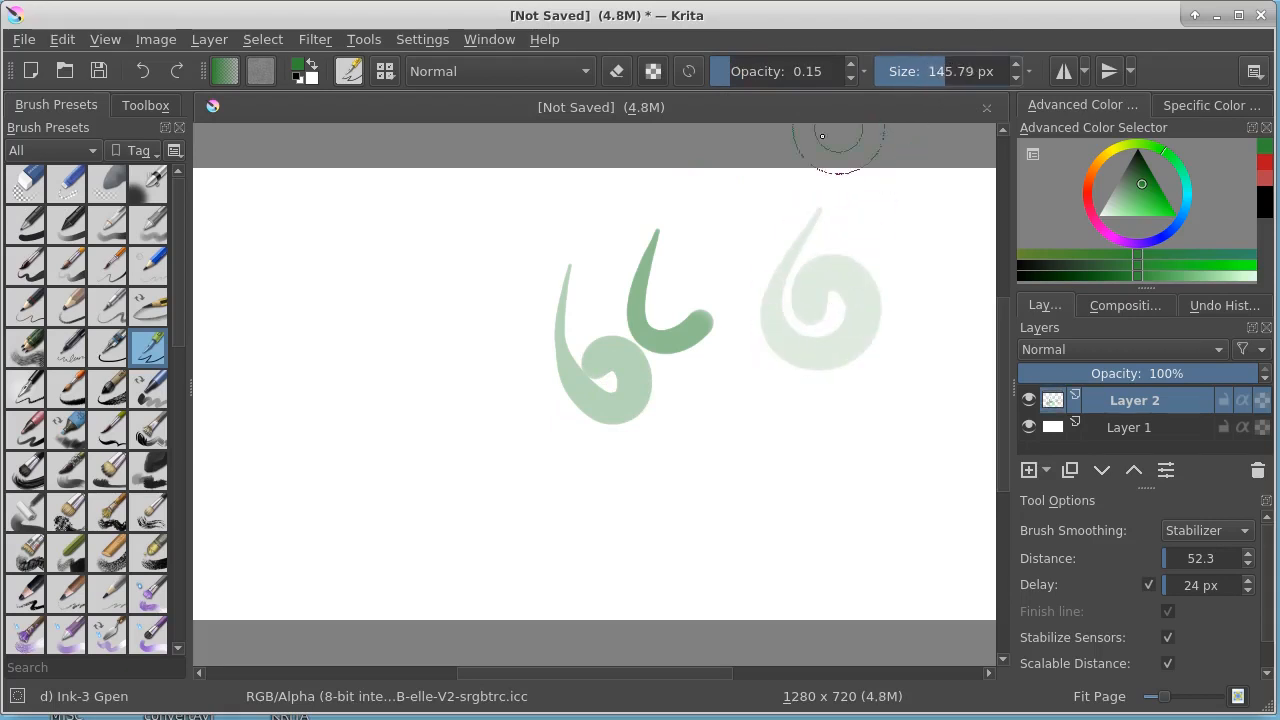
pyautogui.press('Delete')
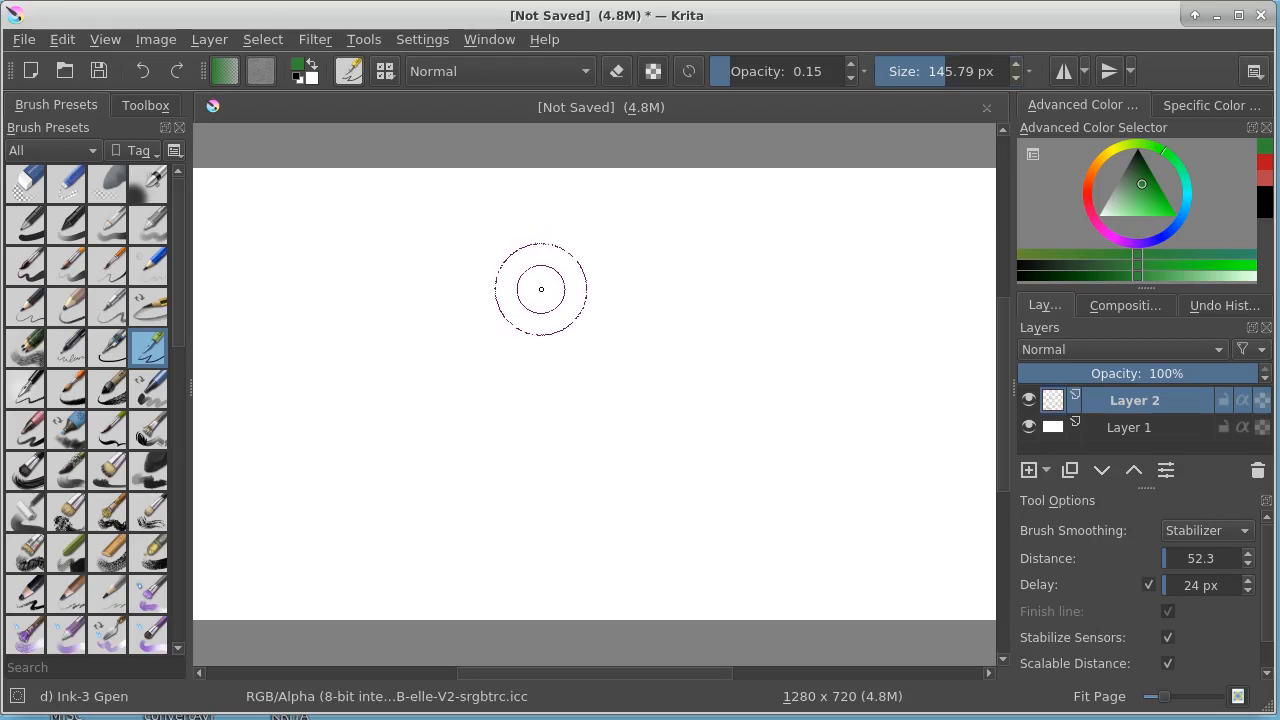
# - Try the Marker Chisel Smooth brush with a green spiral stroke, and undo the stroke
pyautogui.click(157, 382)
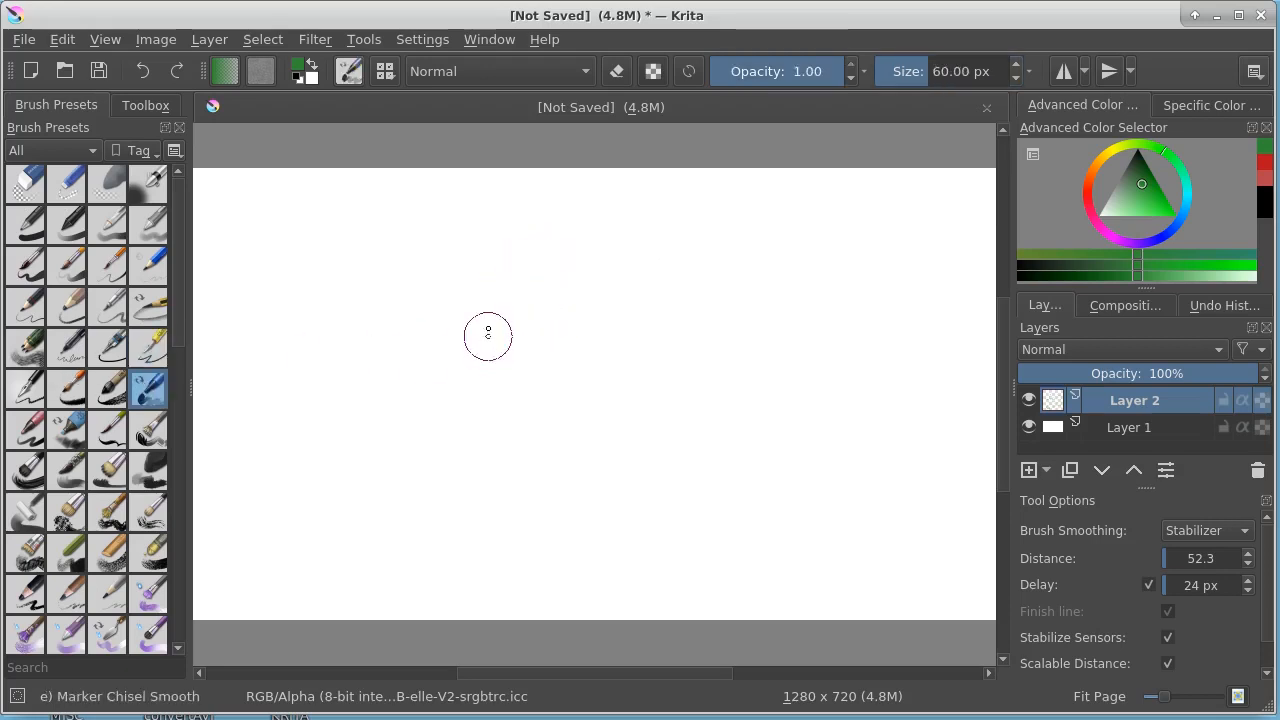
pyautogui.moveTo(533, 282)
pyautogui.mouseDown()
pyautogui.moveTo(500, 330)
pyautogui.moveTo(508, 354)
pyautogui.moveTo(530, 361)
pyautogui.moveTo(595, 329)
pyautogui.moveTo(625, 348)
pyautogui.moveTo(616, 373)
pyautogui.moveTo(575, 394)
pyautogui.moveTo(560, 355)
pyautogui.mouseUp()
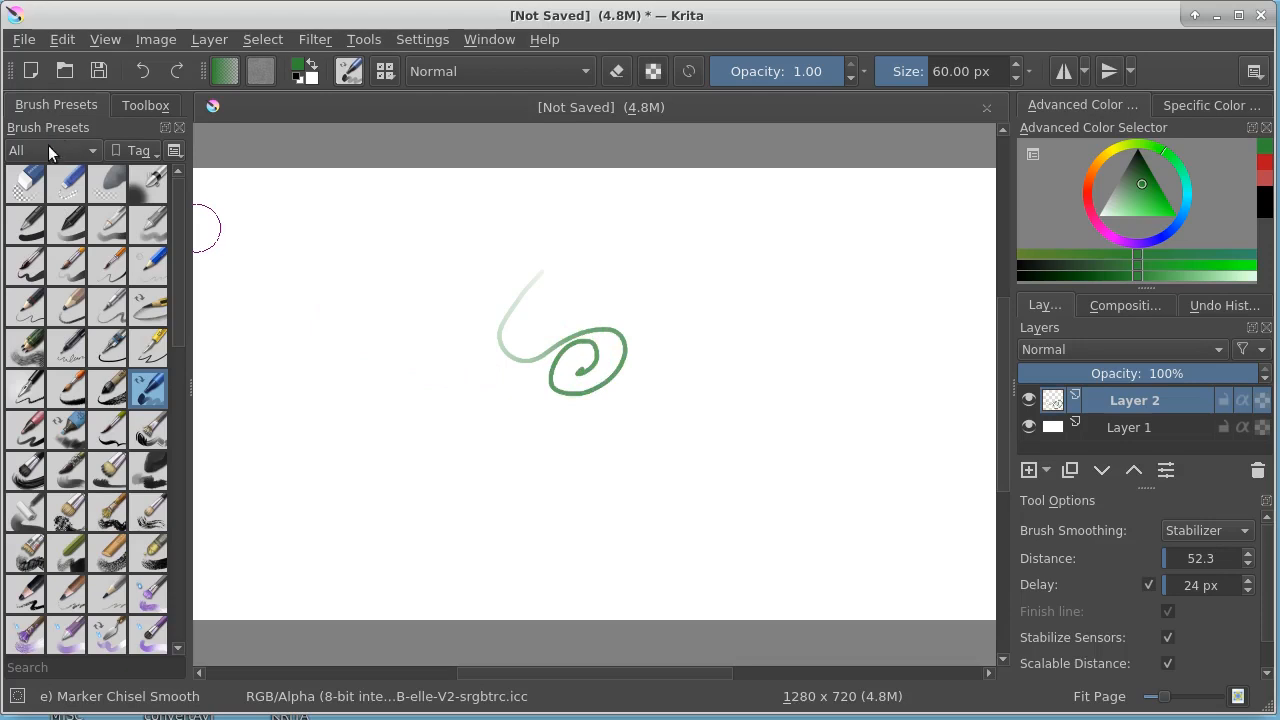
pyautogui.hotkey('ctrl', 'z')
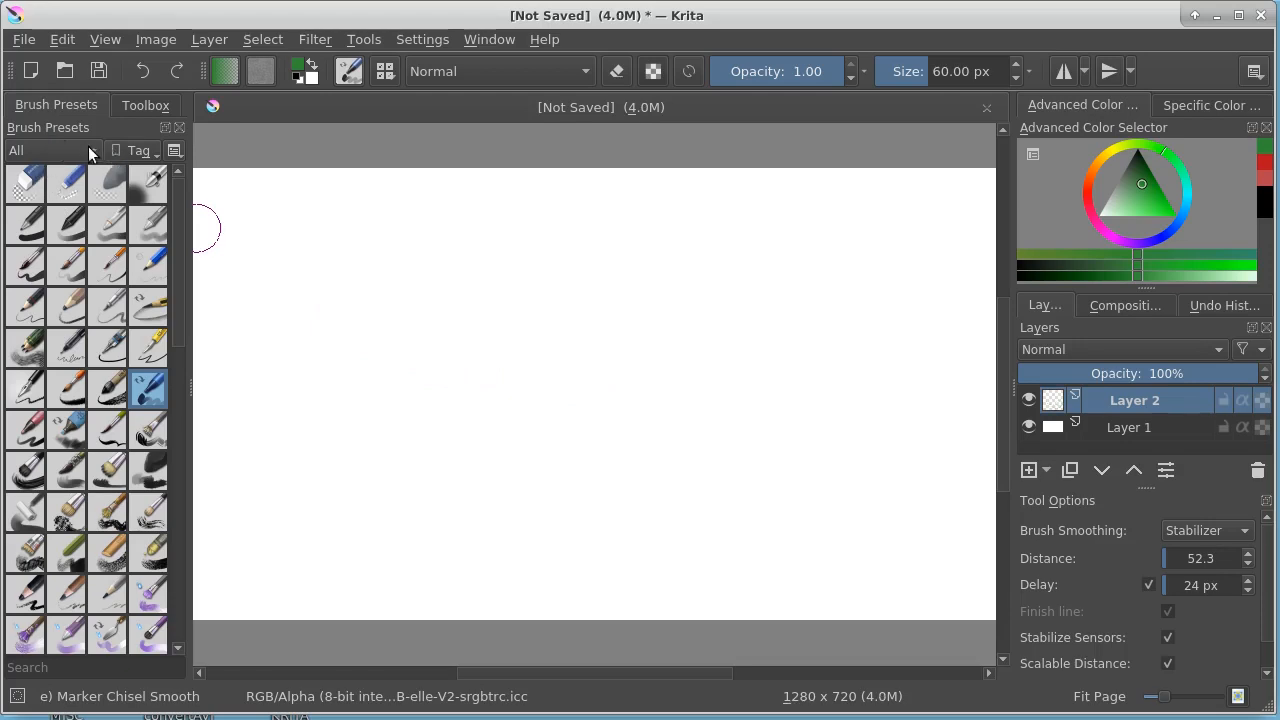
# - View the Erasers brush presets, and filter the presets to Ink to select the Basic-5 Size brush
pyautogui.click(89, 151)
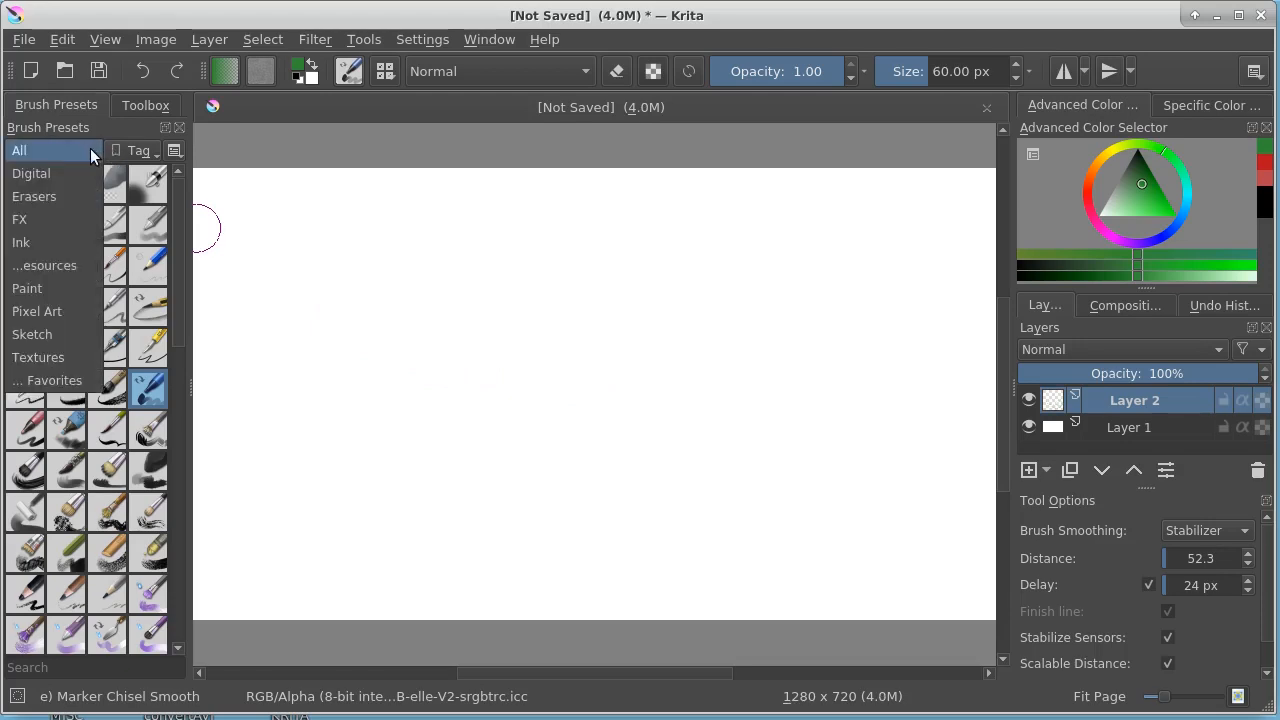
pyautogui.click(64, 197)
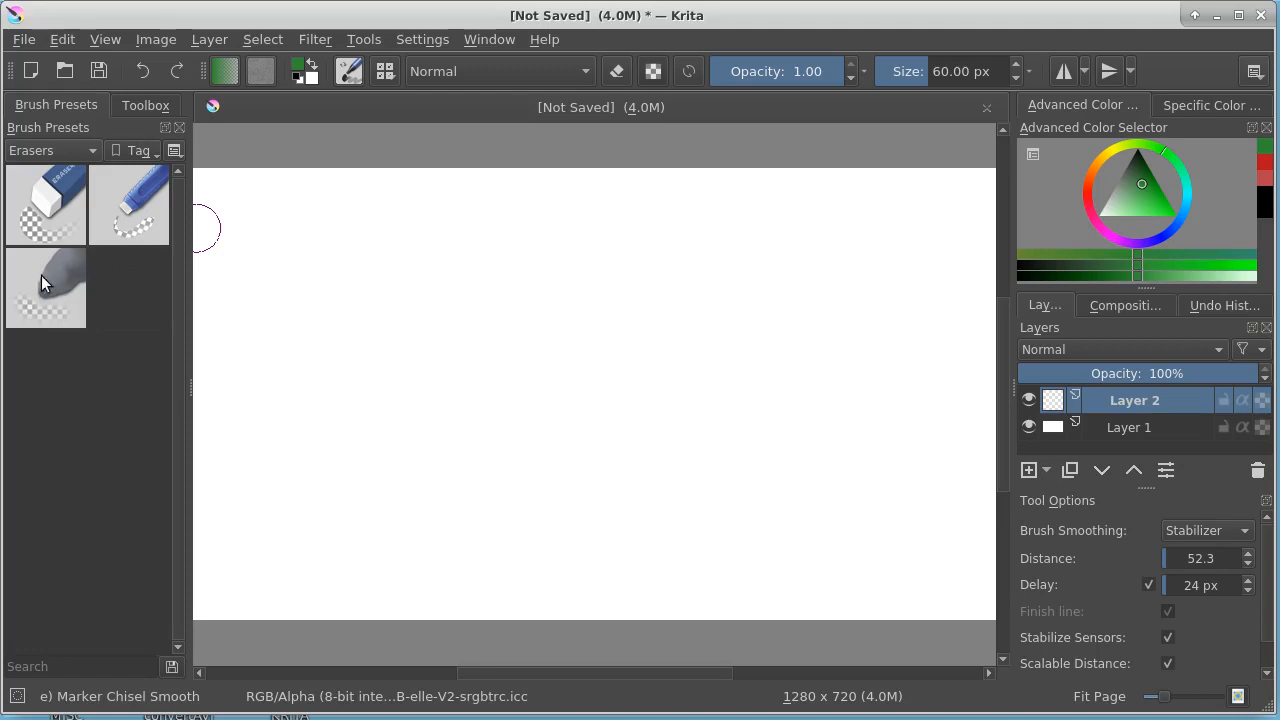
pyautogui.click(89, 148)
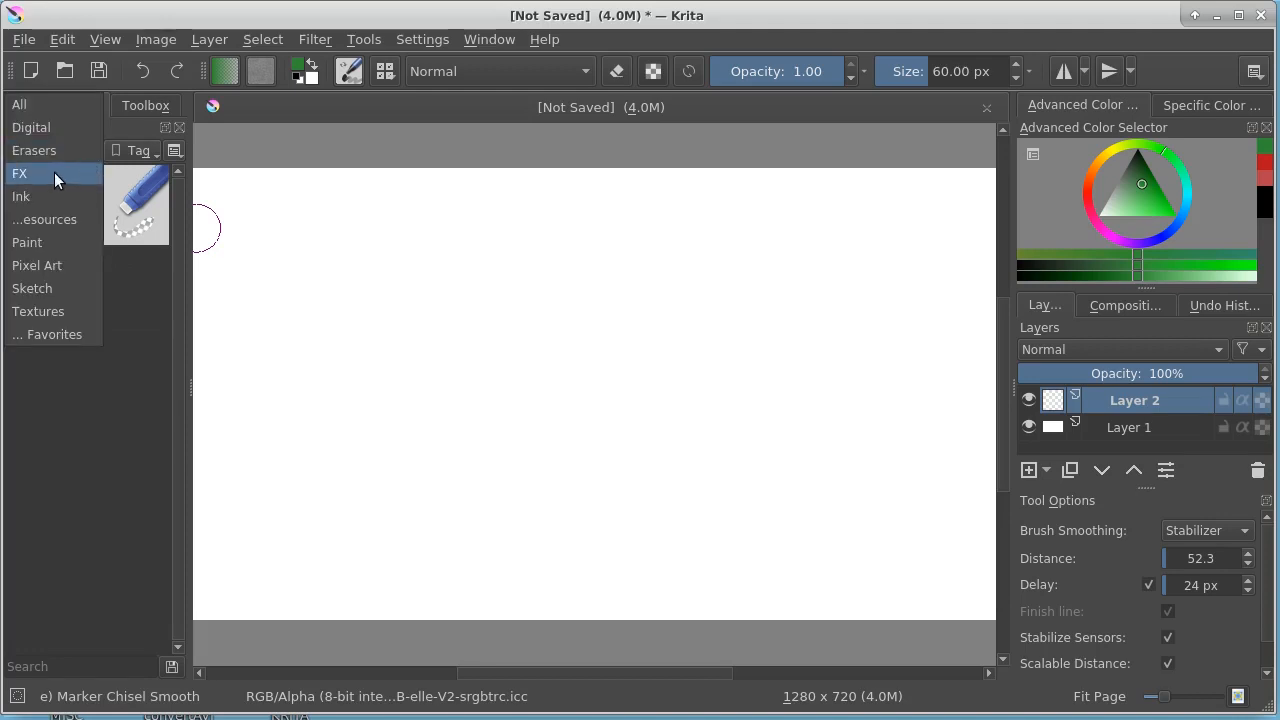
pyautogui.click(40, 196)
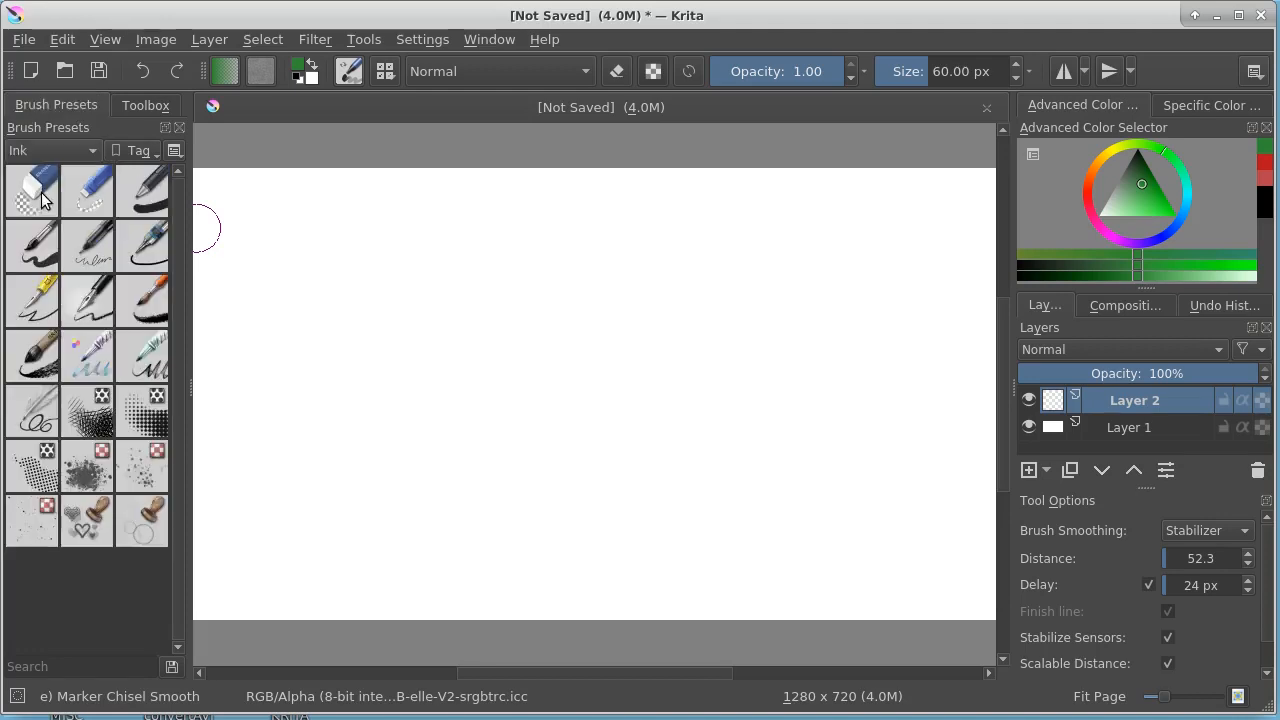
pyautogui.click(31, 246)
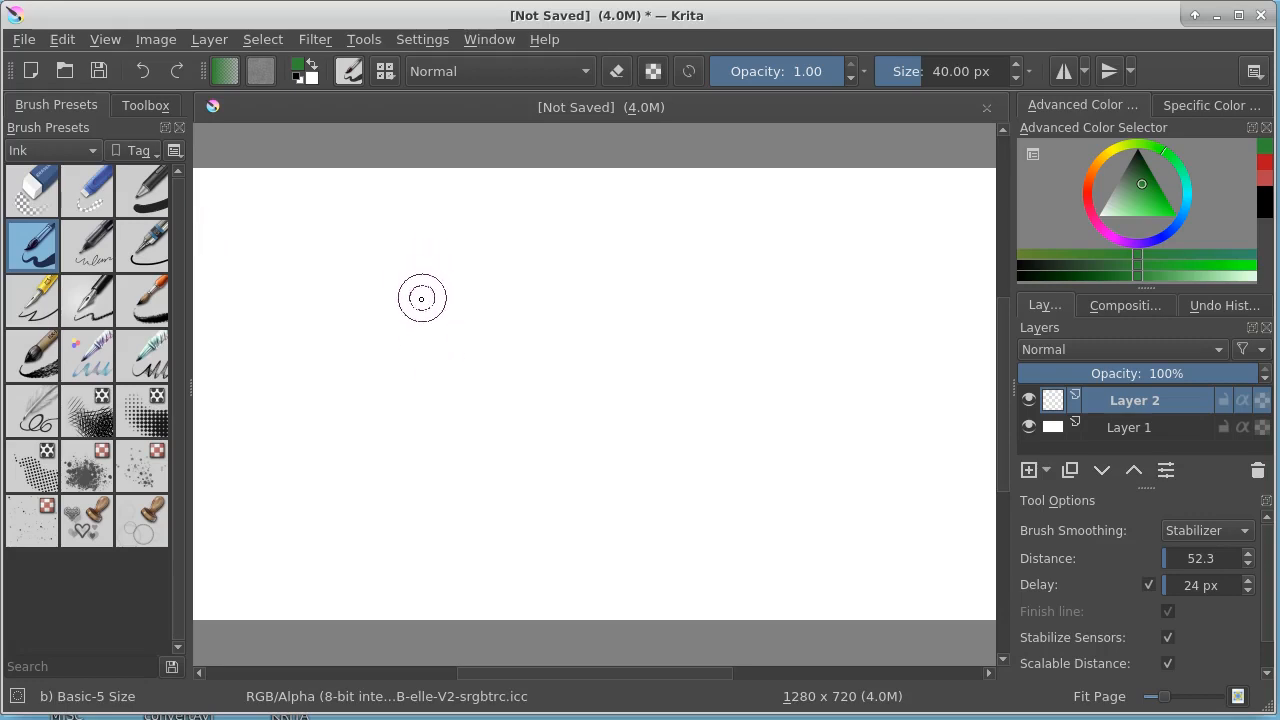
# - Paint two green curls and a black face profile with the Basic-5 Size brush, and clear the layer
pyautogui.moveTo(421, 298)
pyautogui.mouseDown()
pyautogui.moveTo(406, 373)
pyautogui.moveTo(439, 391)
pyautogui.moveTo(479, 380)
pyautogui.moveTo(492, 359)
pyautogui.moveTo(452, 350)
pyautogui.mouseUp()
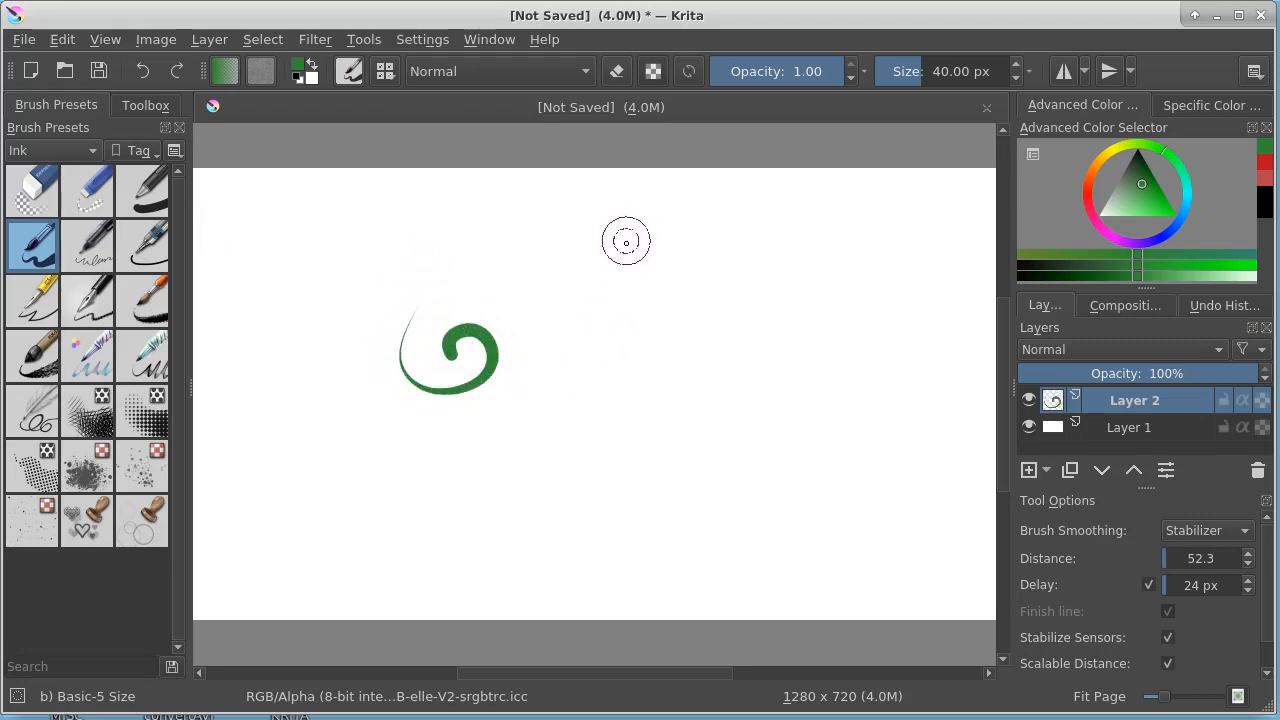
pyautogui.moveTo(626, 244)
pyautogui.mouseDown()
pyautogui.moveTo(609, 357)
pyautogui.moveTo(626, 503)
pyautogui.moveTo(546, 451)
pyautogui.moveTo(561, 406)
pyautogui.mouseUp()
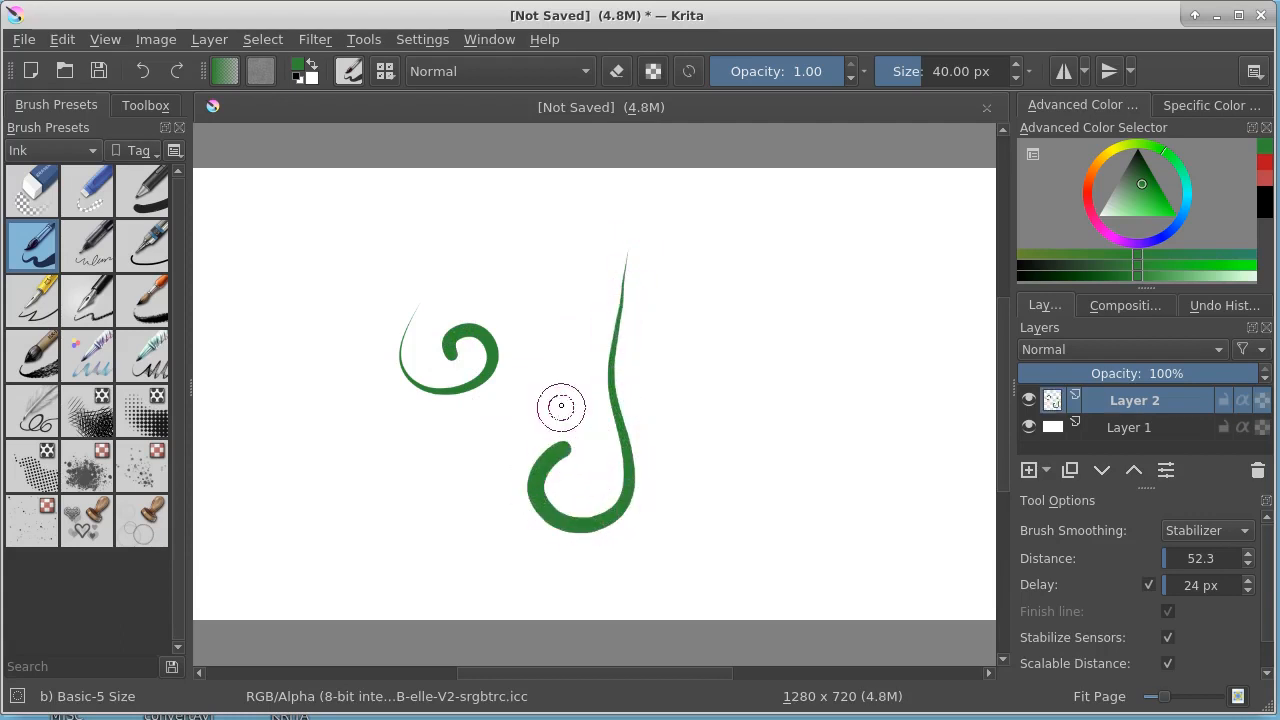
pyautogui.moveTo(1139, 186); pyautogui.dragTo(1129, 137)
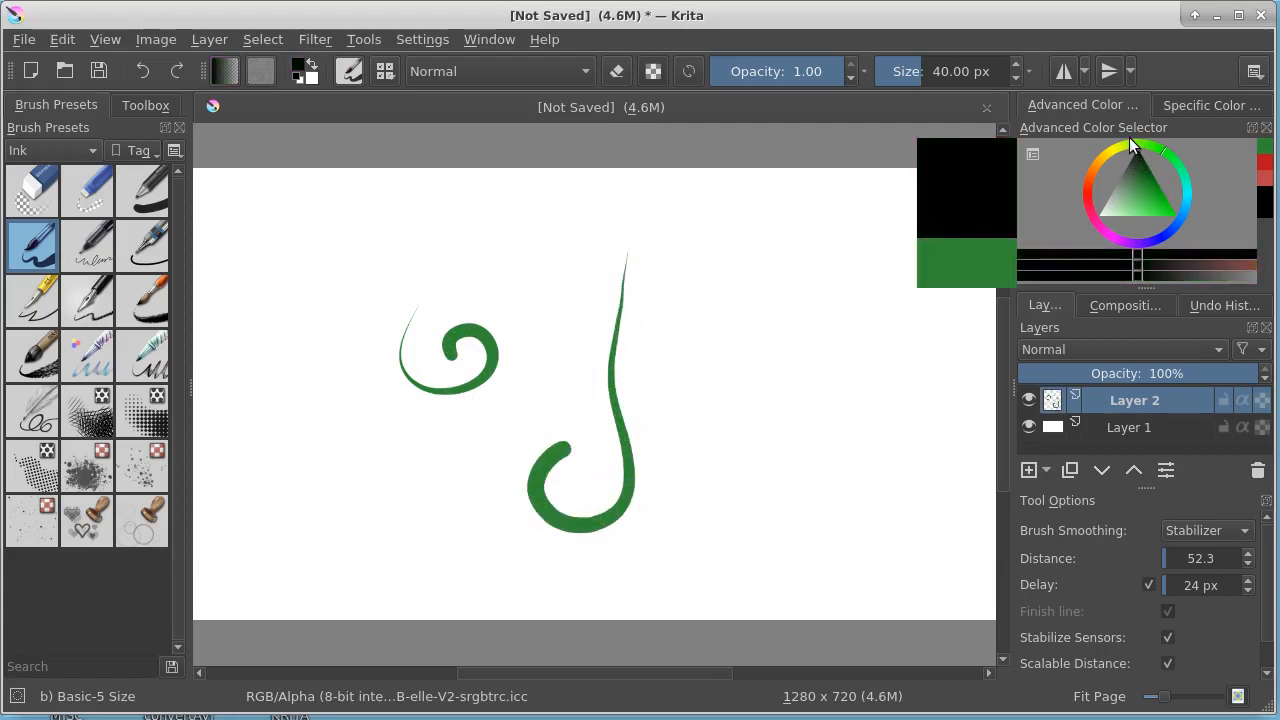
pyautogui.moveTo(745, 294)
pyautogui.mouseDown()
pyautogui.moveTo(663, 361)
pyautogui.moveTo(728, 316)
pyautogui.moveTo(673, 372)
pyautogui.moveTo(740, 316)
pyautogui.moveTo(698, 383)
pyautogui.moveTo(741, 314)
pyautogui.moveTo(693, 370)
pyautogui.moveTo(732, 307)
pyautogui.moveTo(701, 375)
pyautogui.moveTo(753, 308)
pyautogui.moveTo(712, 363)
pyautogui.moveTo(699, 355)
pyautogui.moveTo(755, 293)
pyautogui.moveTo(663, 344)
pyautogui.moveTo(758, 284)
pyautogui.moveTo(685, 329)
pyautogui.moveTo(736, 317)
pyautogui.moveTo(695, 452)
pyautogui.moveTo(754, 472)
pyautogui.moveTo(759, 454)
pyautogui.moveTo(741, 436)
pyautogui.moveTo(725, 470)
pyautogui.moveTo(709, 458)
pyautogui.moveTo(734, 502)
pyautogui.moveTo(724, 483)
pyautogui.moveTo(760, 505)
pyautogui.moveTo(740, 514)
pyautogui.moveTo(791, 517)
pyautogui.moveTo(837, 451)
pyautogui.moveTo(792, 394)
pyautogui.moveTo(760, 442)
pyautogui.mouseUp()
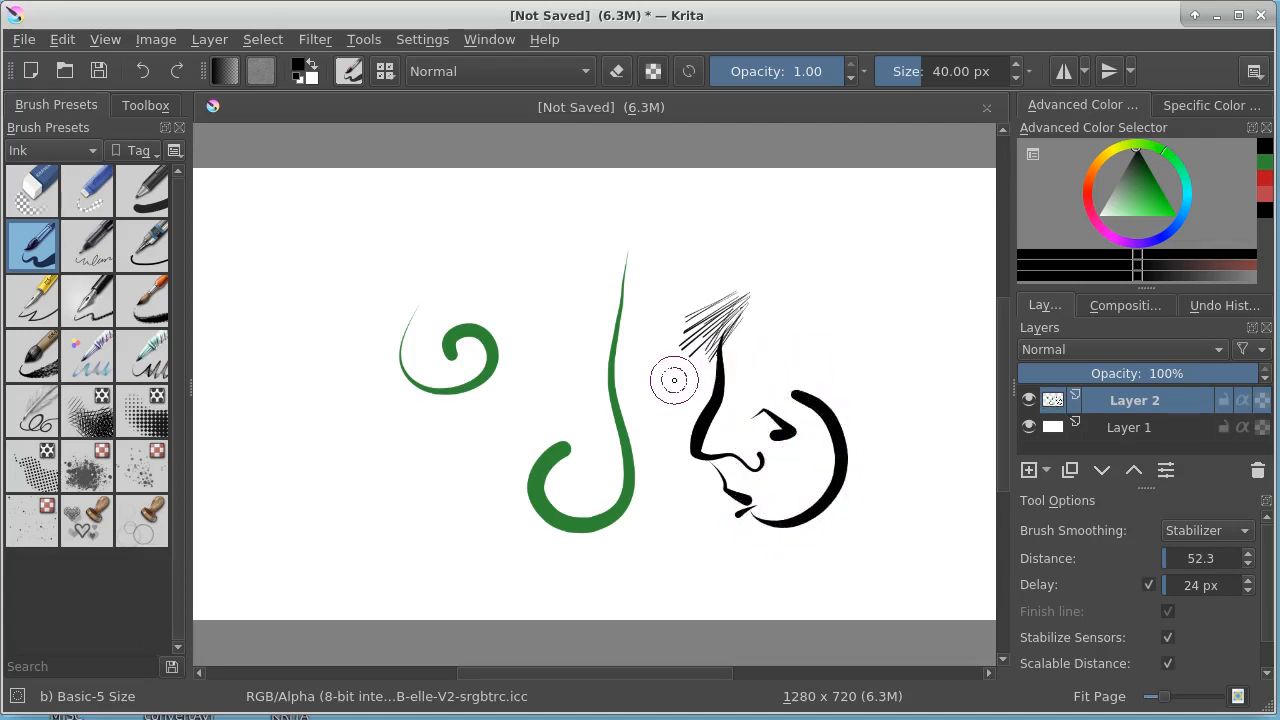
pyautogui.press('Delete')
# - Paint black patches with the Screentone Moire brush and the Screentone Pressure brush
pyautogui.click(83, 406)
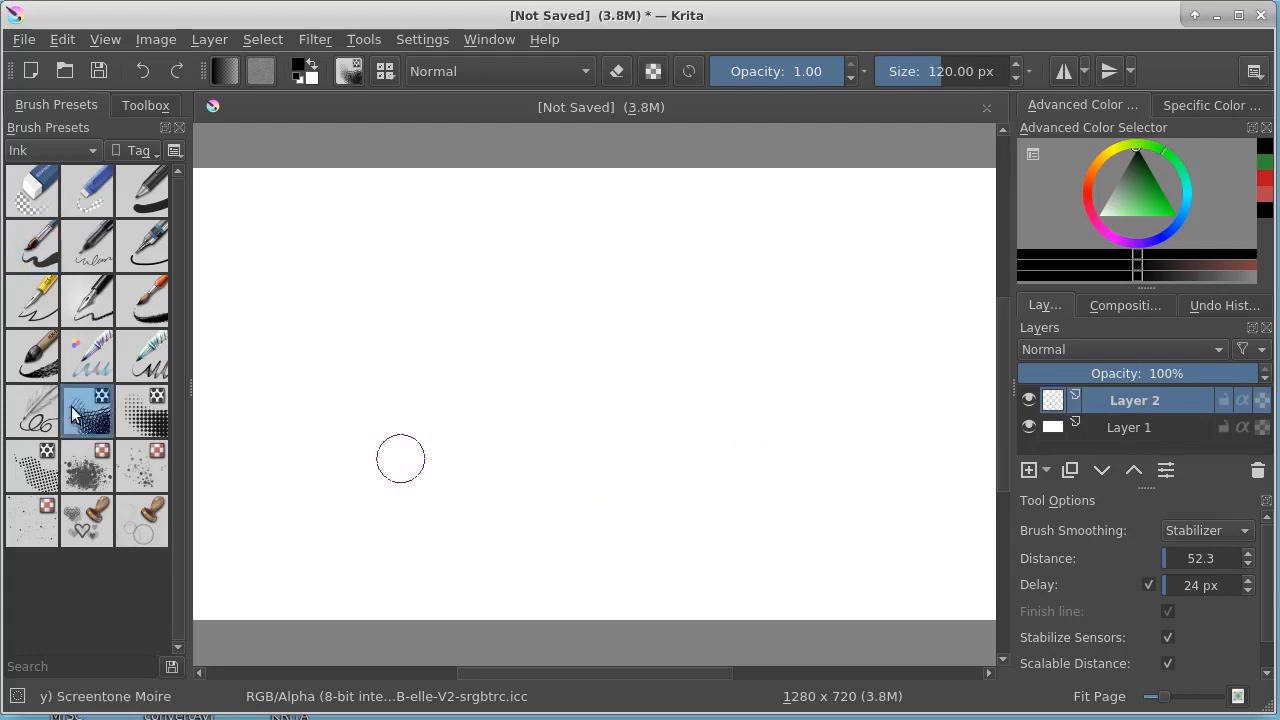
pyautogui.moveTo(480, 286)
pyautogui.mouseDown()
pyautogui.moveTo(417, 346)
pyautogui.moveTo(445, 378)
pyautogui.moveTo(513, 374)
pyautogui.moveTo(523, 340)
pyautogui.moveTo(577, 291)
pyautogui.moveTo(429, 380)
pyautogui.mouseUp()
pyautogui.click(142, 410)
pyautogui.moveTo(281, 414)
pyautogui.mouseDown()
pyautogui.moveTo(300, 363)
pyautogui.moveTo(337, 394)
pyautogui.moveTo(314, 374)
pyautogui.moveTo(295, 441)
pyautogui.mouseUp()
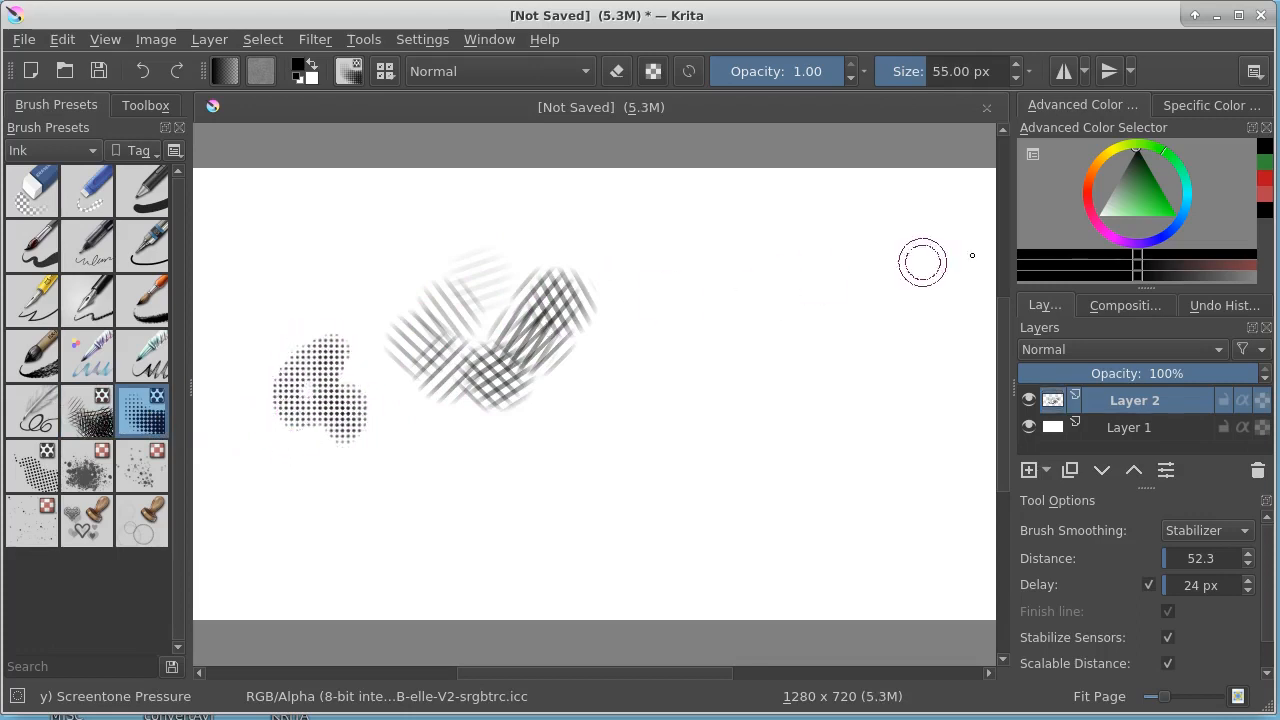
# - Paint Screentone Pressure patches in black, in orange, and in orange at 0.62 opacity
pyautogui.click(1086, 184)
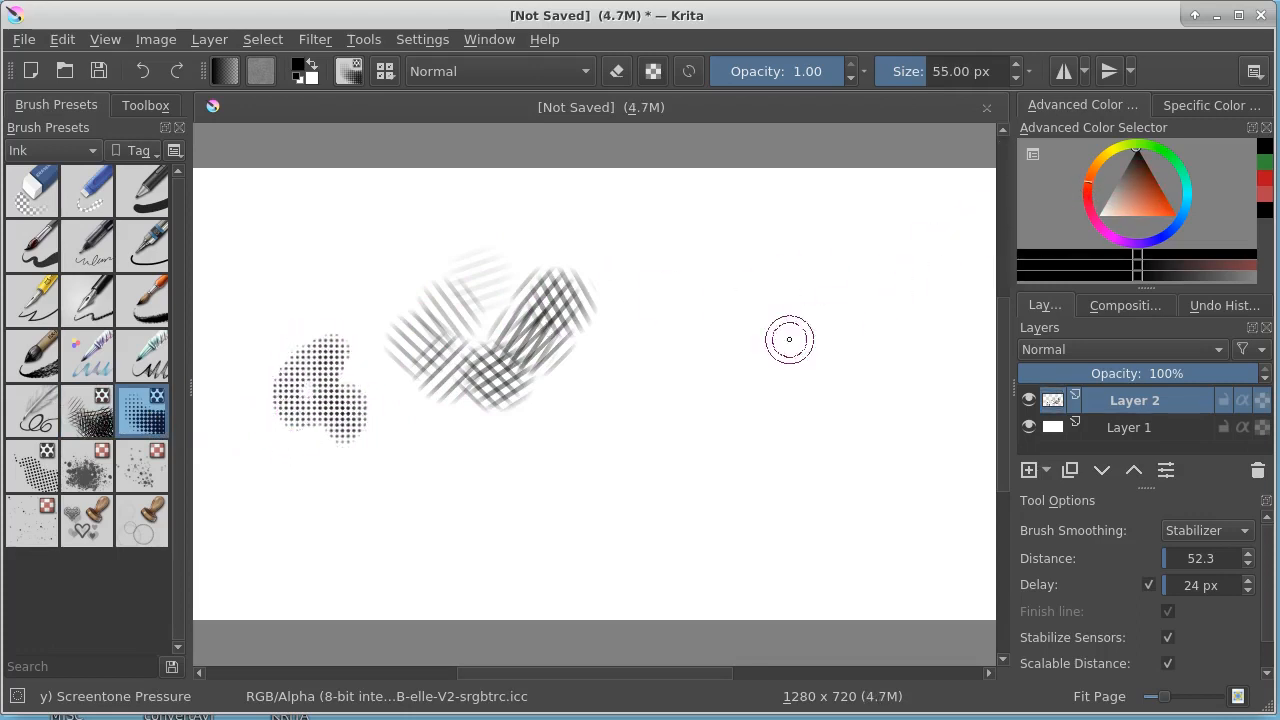
pyautogui.moveTo(460, 490)
pyautogui.mouseDown()
pyautogui.moveTo(519, 443)
pyautogui.moveTo(499, 508)
pyautogui.moveTo(544, 474)
pyautogui.moveTo(511, 512)
pyautogui.moveTo(559, 462)
pyautogui.moveTo(510, 528)
pyautogui.mouseUp()
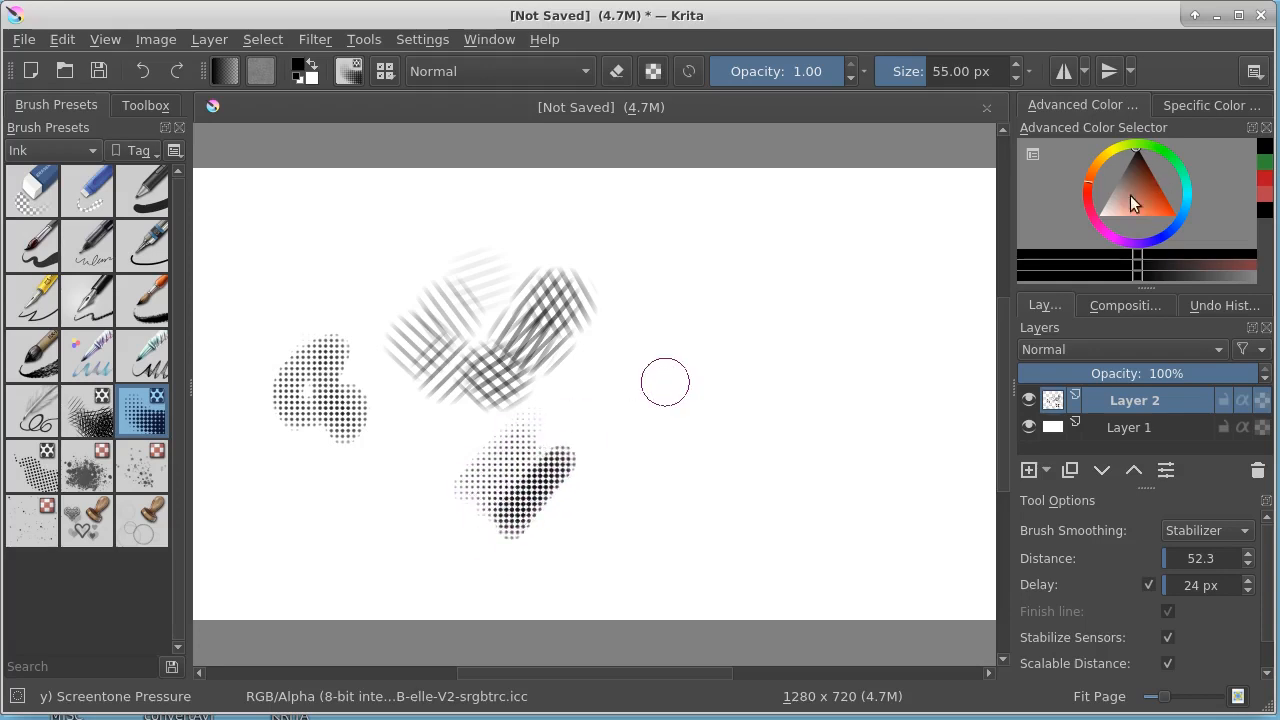
pyautogui.moveTo(1133, 203); pyautogui.dragTo(1151, 202)
pyautogui.moveTo(662, 376)
pyautogui.mouseDown()
pyautogui.moveTo(599, 430)
pyautogui.moveTo(646, 391)
pyautogui.moveTo(606, 442)
pyautogui.moveTo(658, 400)
pyautogui.moveTo(610, 466)
pyautogui.moveTo(664, 411)
pyautogui.moveTo(612, 490)
pyautogui.moveTo(666, 429)
pyautogui.moveTo(636, 442)
pyautogui.moveTo(638, 391)
pyautogui.moveTo(673, 344)
pyautogui.moveTo(571, 445)
pyautogui.moveTo(669, 343)
pyautogui.moveTo(591, 421)
pyautogui.mouseUp()
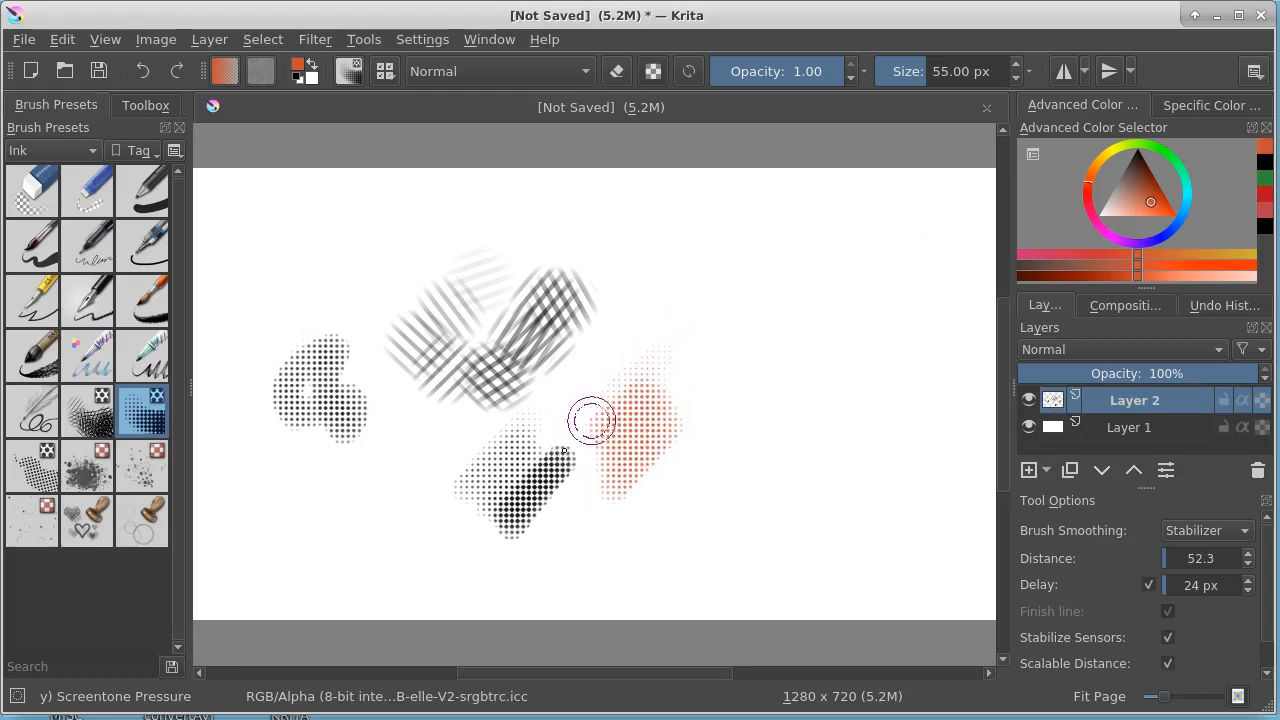
pyautogui.moveTo(845, 68); pyautogui.dragTo(792, 67)
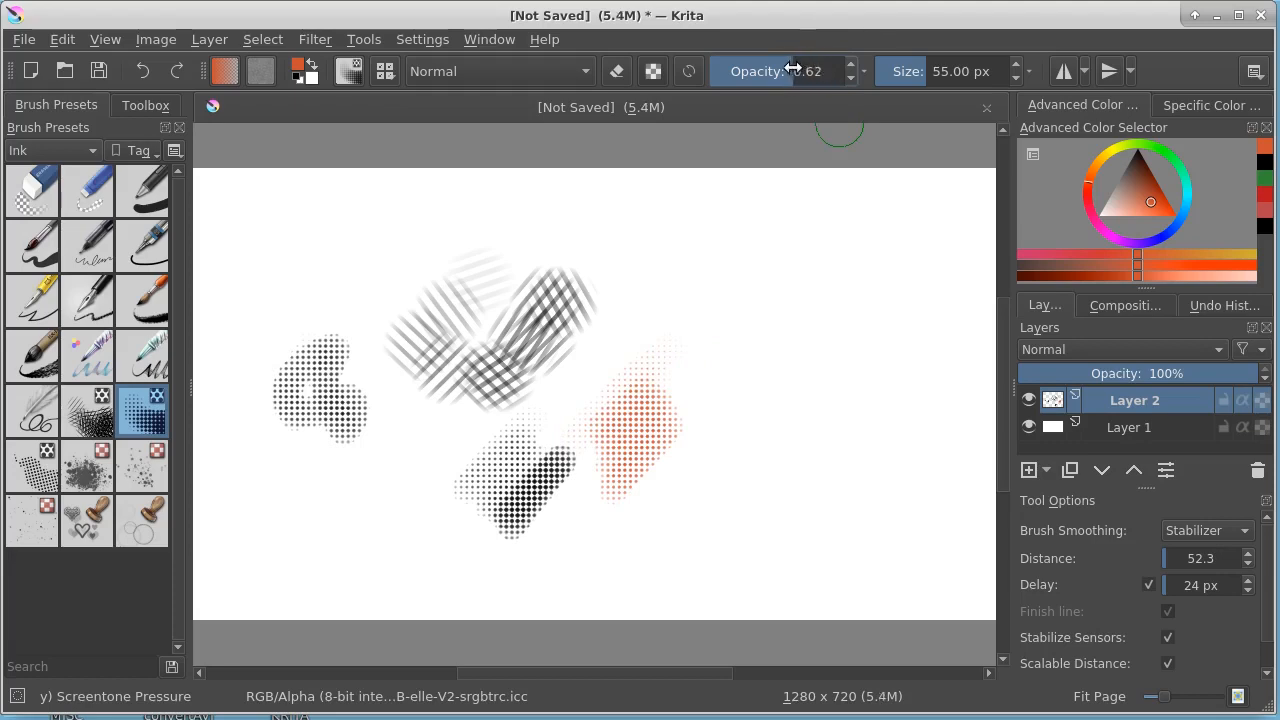
pyautogui.moveTo(722, 428)
pyautogui.mouseDown()
pyautogui.moveTo(786, 391)
pyautogui.moveTo(814, 339)
pyautogui.moveTo(739, 456)
pyautogui.moveTo(829, 360)
pyautogui.moveTo(761, 468)
pyautogui.moveTo(862, 357)
pyautogui.moveTo(758, 499)
pyautogui.moveTo(883, 363)
pyautogui.moveTo(770, 501)
pyautogui.moveTo(872, 380)
pyautogui.moveTo(779, 478)
pyautogui.moveTo(856, 392)
pyautogui.moveTo(782, 462)
pyautogui.moveTo(824, 411)
pyautogui.moveTo(771, 477)
pyautogui.moveTo(826, 398)
pyautogui.moveTo(766, 486)
pyautogui.moveTo(815, 410)
pyautogui.moveTo(769, 487)
pyautogui.moveTo(804, 420)
pyautogui.moveTo(783, 472)
pyautogui.moveTo(826, 440)
pyautogui.moveTo(788, 491)
pyautogui.moveTo(849, 424)
pyautogui.moveTo(801, 482)
pyautogui.moveTo(842, 436)
pyautogui.moveTo(823, 452)
pyautogui.moveTo(821, 439)
pyautogui.moveTo(855, 410)
pyautogui.moveTo(803, 482)
pyautogui.moveTo(859, 422)
pyautogui.moveTo(789, 493)
pyautogui.moveTo(765, 465)
pyautogui.mouseUp()
# - Paint orange splatter along the canvas's lower edge with Texture Large Splat, and try the Stamp Hearts brush in the right half
pyautogui.click(87, 466)
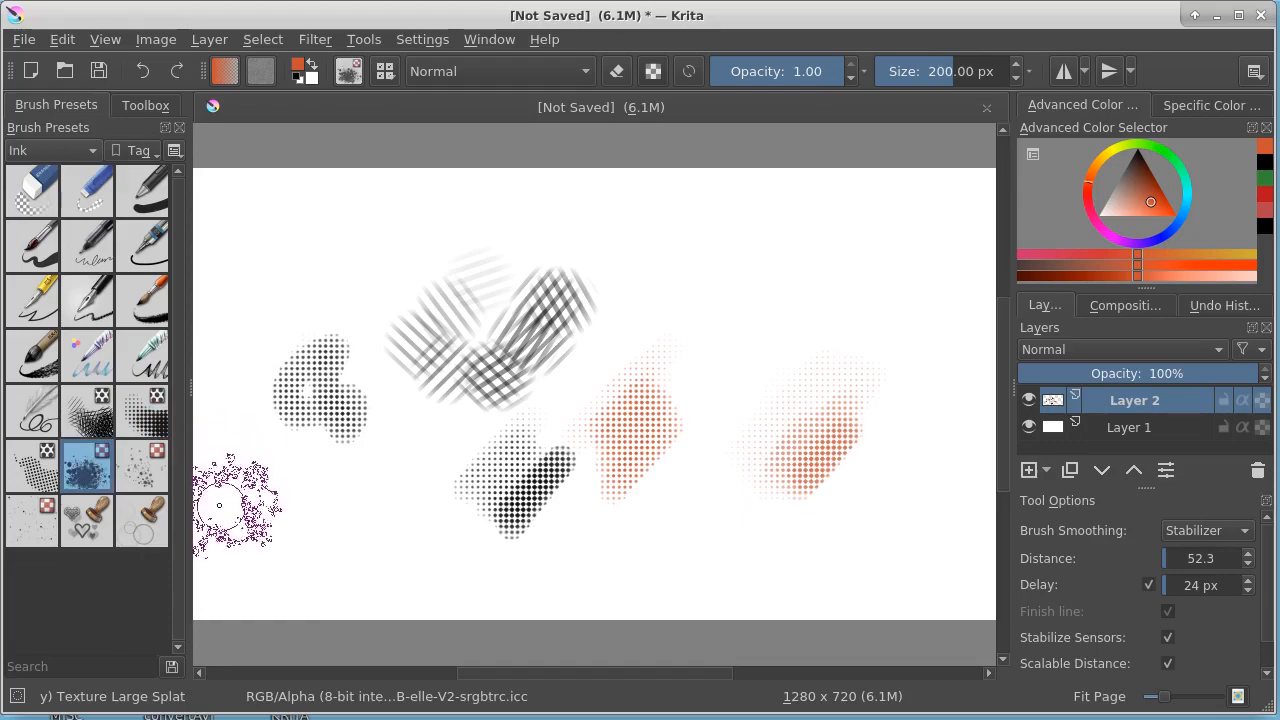
pyautogui.moveTo(219, 505)
pyautogui.mouseDown()
pyautogui.moveTo(214, 520)
pyautogui.moveTo(243, 486)
pyautogui.moveTo(214, 557)
pyautogui.moveTo(378, 585)
pyautogui.moveTo(715, 603)
pyautogui.moveTo(500, 586)
pyautogui.moveTo(355, 465)
pyautogui.mouseUp()
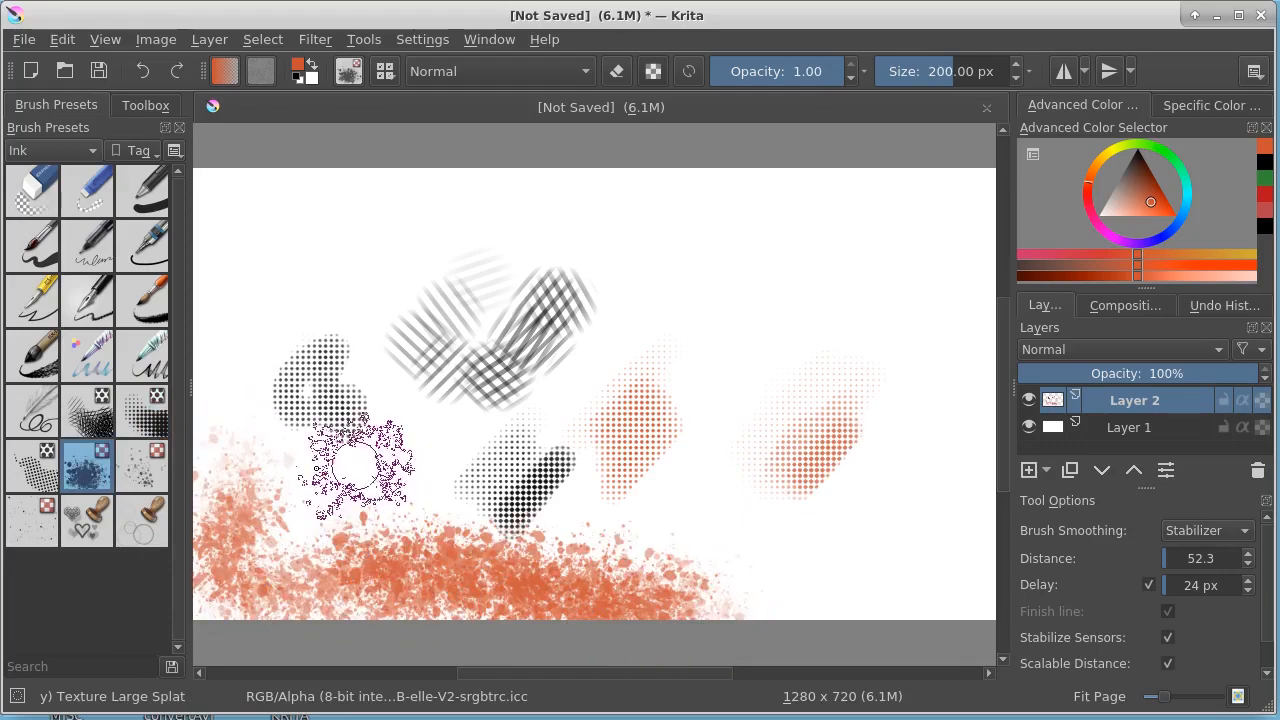
pyautogui.click(80, 522)
pyautogui.moveTo(743, 320)
pyautogui.mouseDown()
pyautogui.moveTo(720, 409)
pyautogui.moveTo(795, 483)
pyautogui.moveTo(886, 343)
pyautogui.mouseUp()
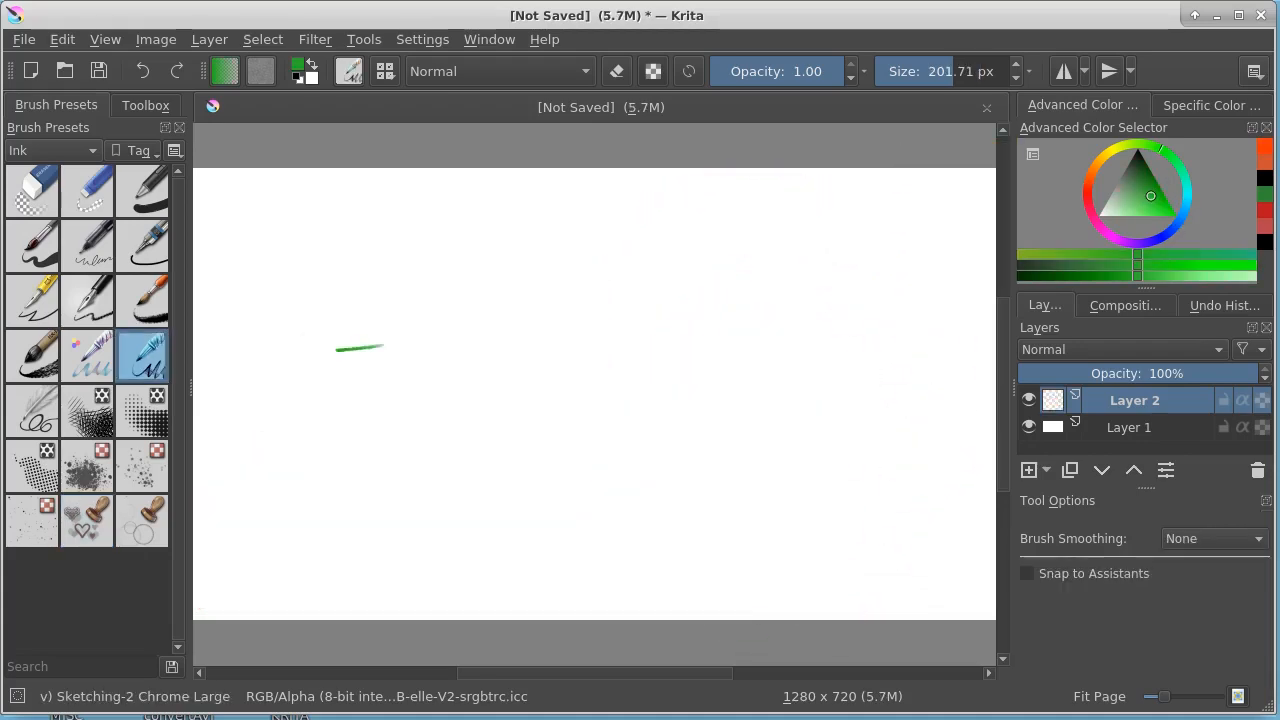
# - Draw a row of four green outlined shapes with the Sketching-2 Chrome Large brush, and clear the layer
pyautogui.moveTo(383, 346); pyautogui.dragTo(405, 380)
pyautogui.moveTo(401, 436)
pyautogui.mouseDown()
pyautogui.moveTo(318, 405)
pyautogui.moveTo(338, 350)
pyautogui.mouseUp()
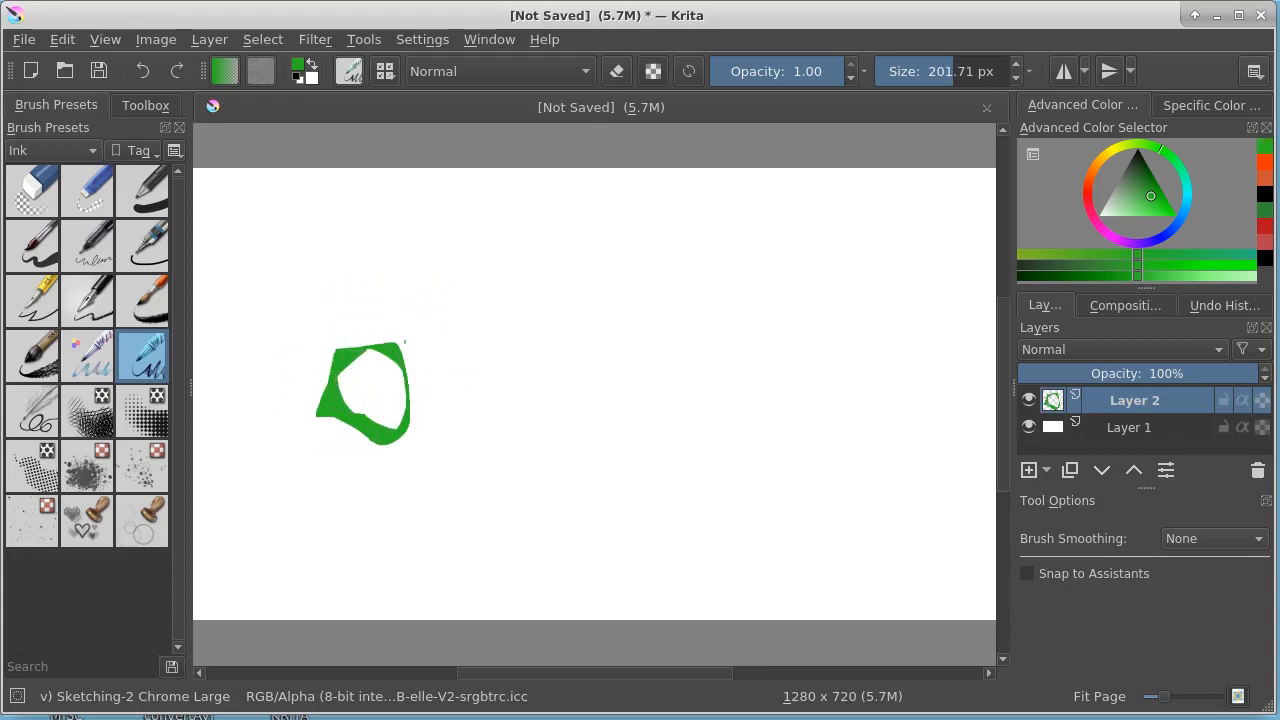
pyautogui.moveTo(446, 339); pyautogui.dragTo(467, 408)
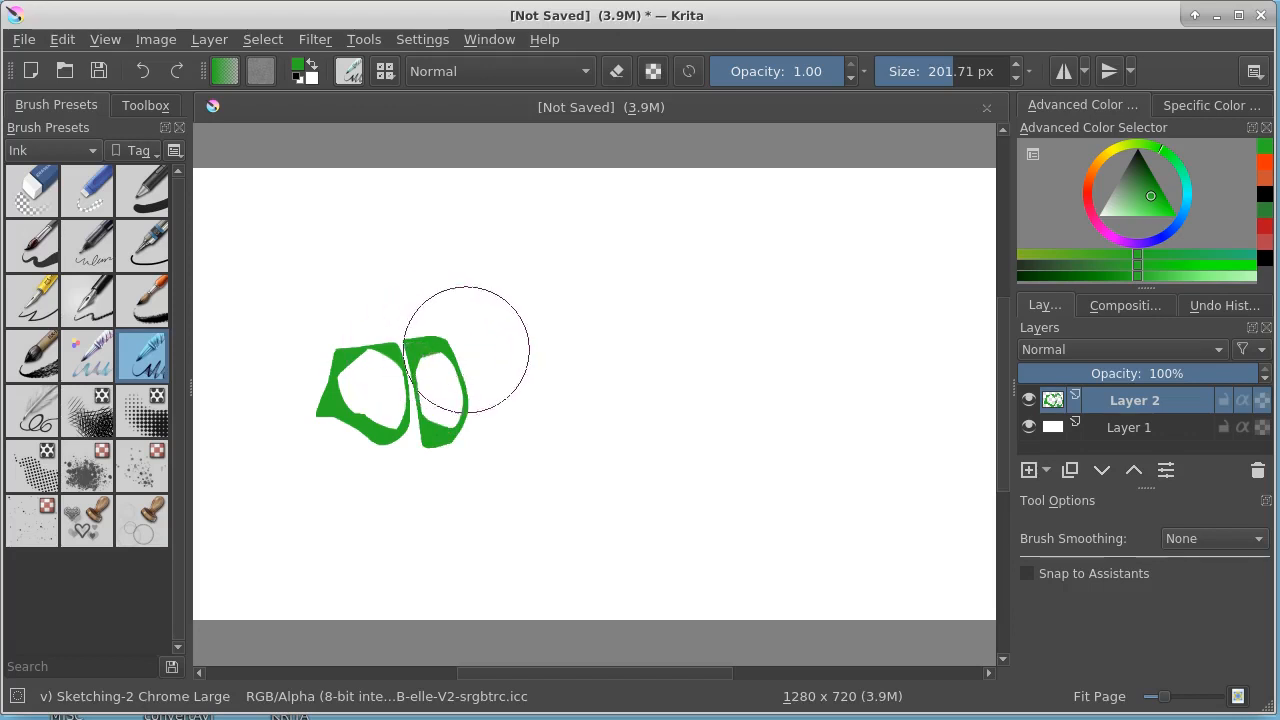
pyautogui.moveTo(462, 338); pyautogui.dragTo(490, 447)
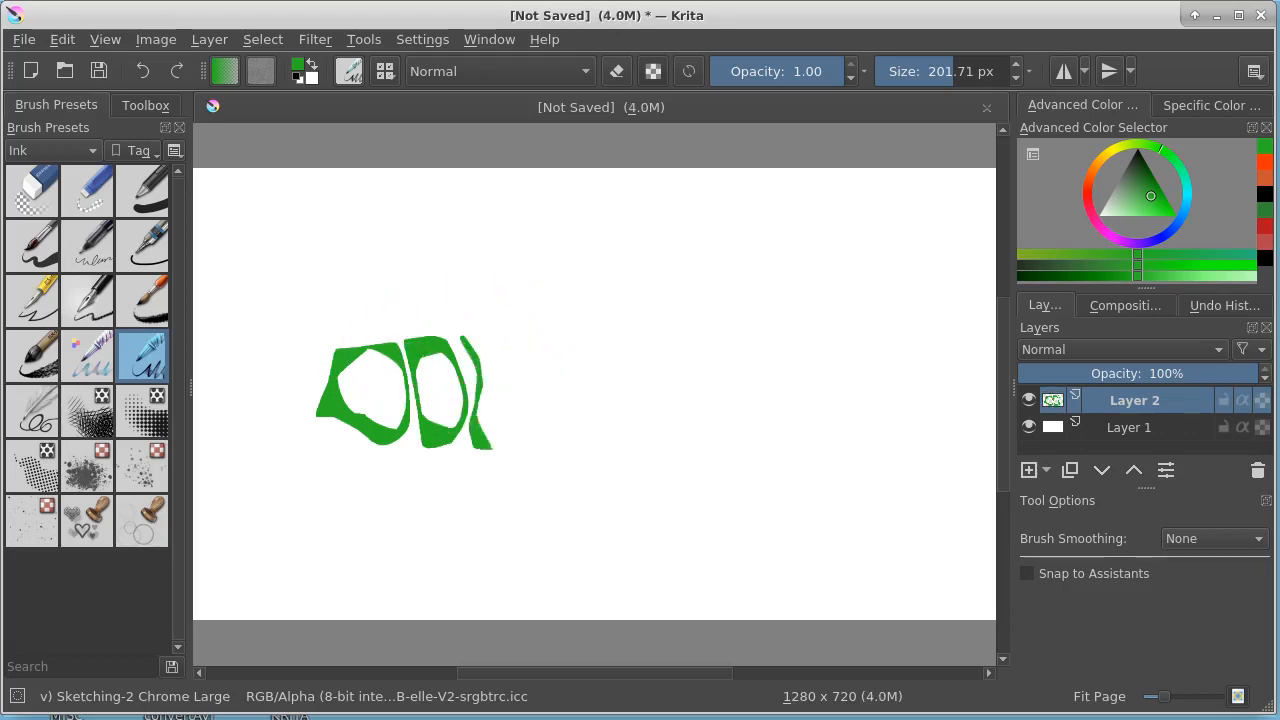
pyautogui.moveTo(541, 405)
pyautogui.mouseDown()
pyautogui.moveTo(536, 363)
pyautogui.moveTo(484, 337)
pyautogui.moveTo(511, 318)
pyautogui.mouseUp()
pyautogui.moveTo(553, 415); pyautogui.dragTo(560, 450)
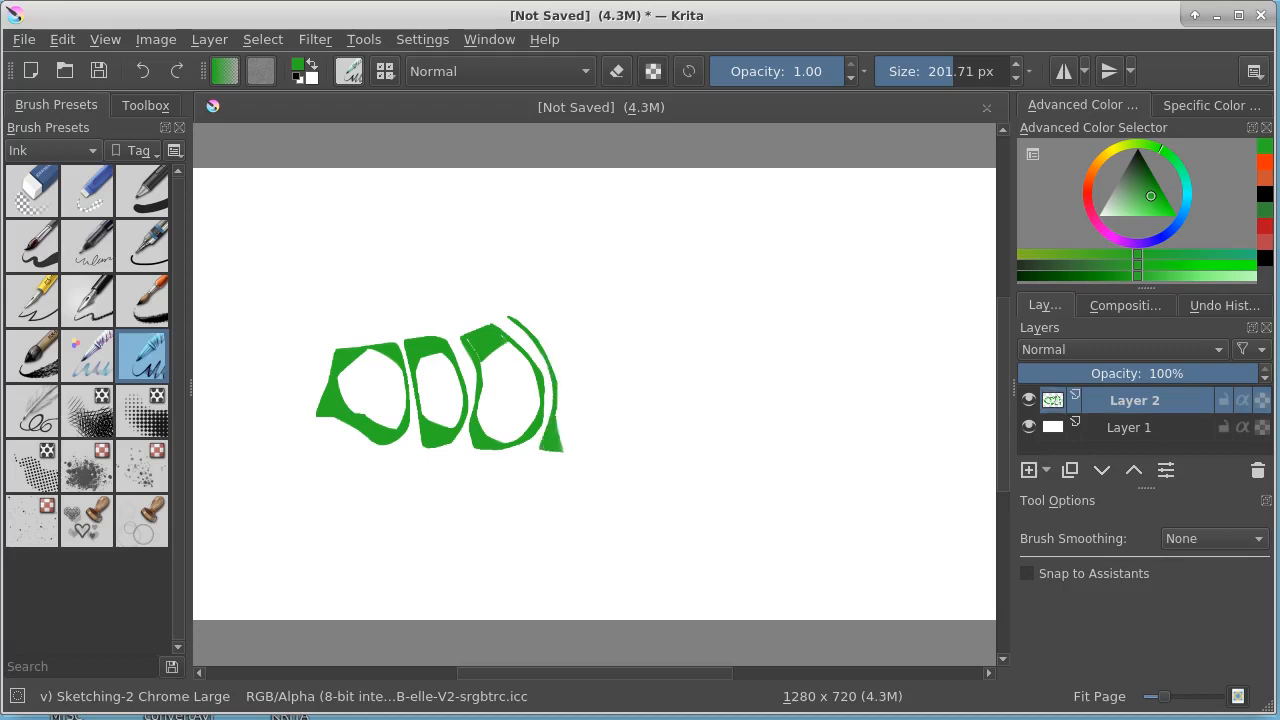
pyautogui.moveTo(510, 318); pyautogui.dragTo(556, 293)
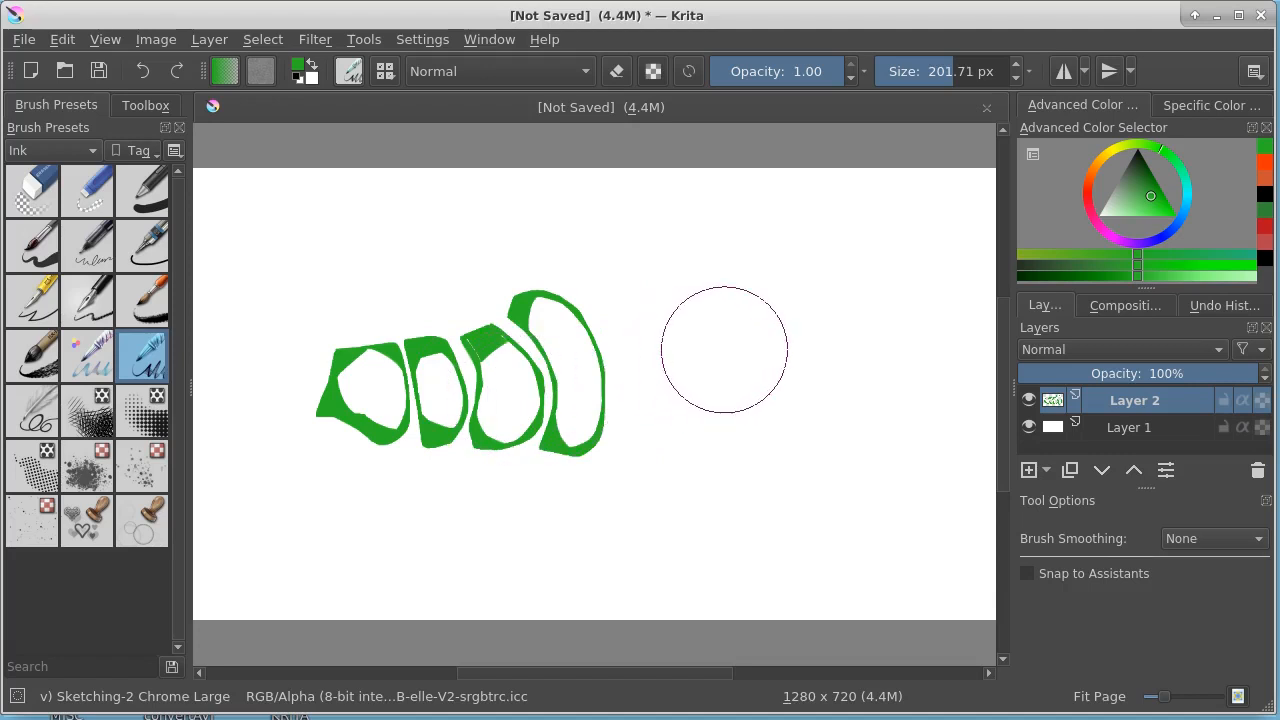
pyautogui.press('Delete')
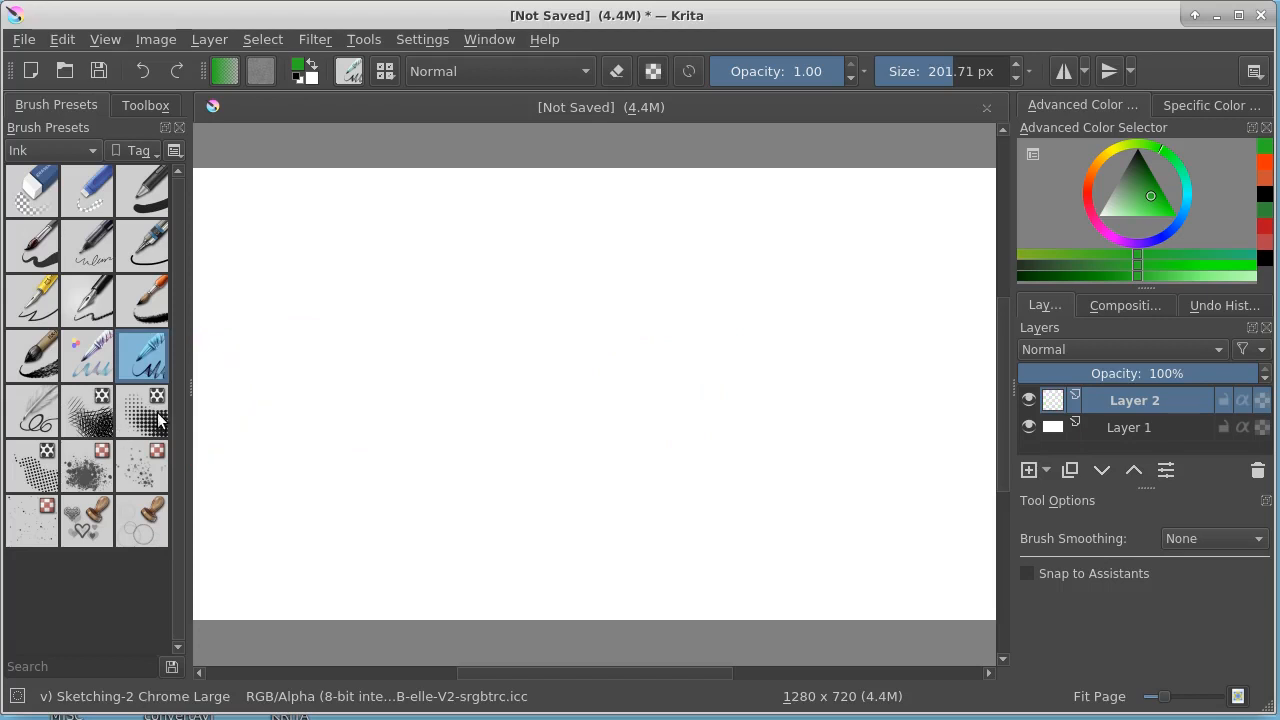
# - Paint green specks with Texture Splat and scatter green hearts over them with Stamp Hearts in the canvas's lower-left area
pyautogui.click(141, 475)
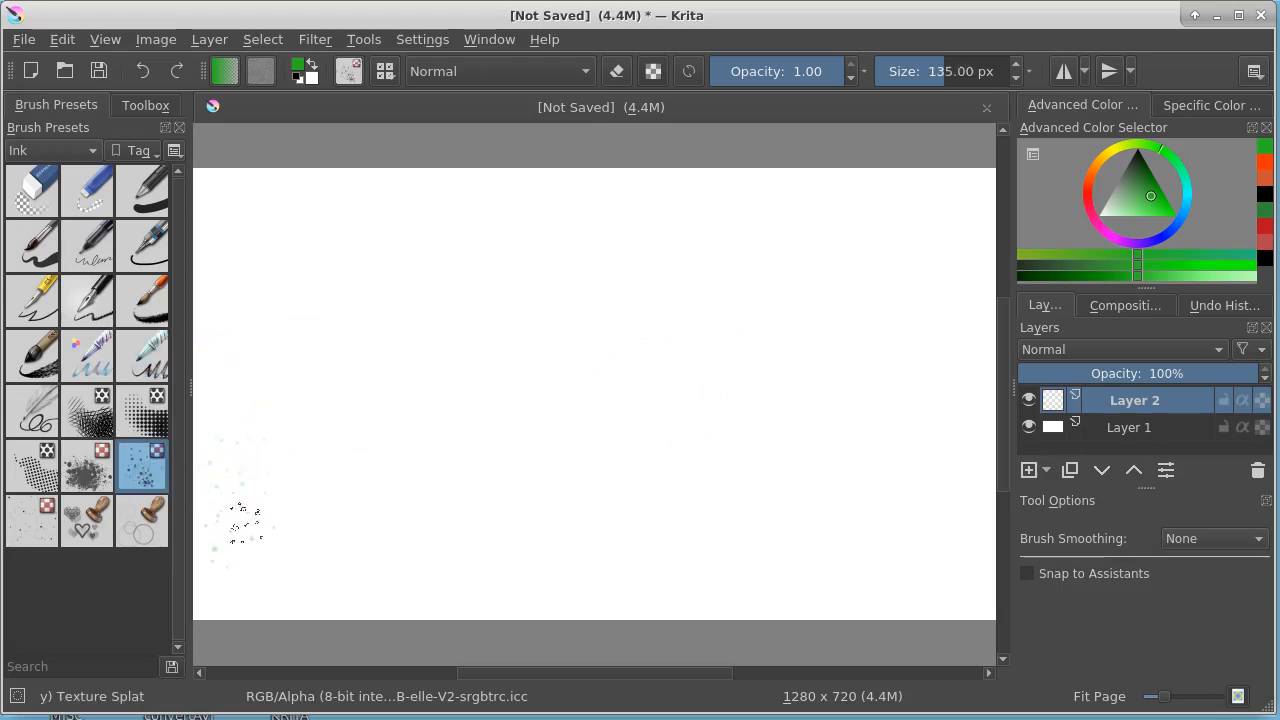
pyautogui.moveTo(245, 523); pyautogui.dragTo(312, 500)
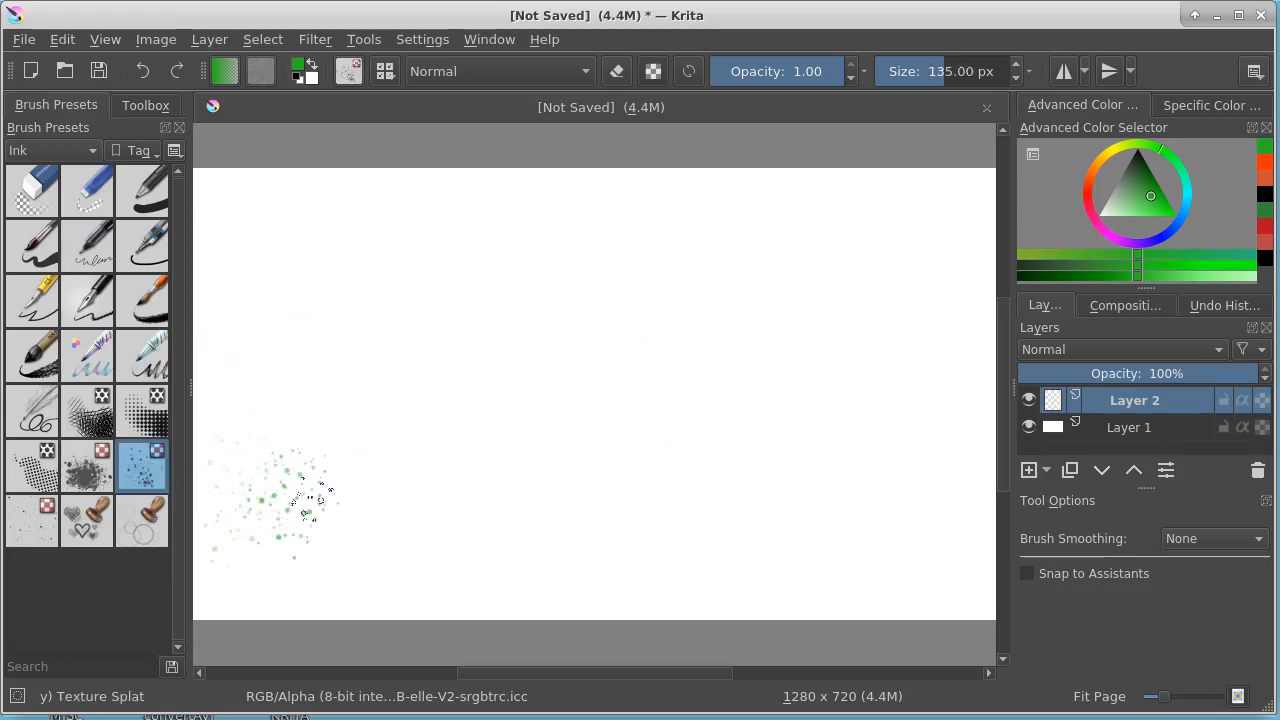
pyautogui.click(88, 520)
pyautogui.moveTo(262, 362)
pyautogui.mouseDown()
pyautogui.moveTo(292, 373)
pyautogui.moveTo(345, 374)
pyautogui.moveTo(325, 448)
pyautogui.moveTo(423, 418)
pyautogui.moveTo(450, 469)
pyautogui.moveTo(404, 563)
pyautogui.moveTo(489, 524)
pyautogui.moveTo(512, 572)
pyautogui.moveTo(434, 449)
pyautogui.mouseUp()
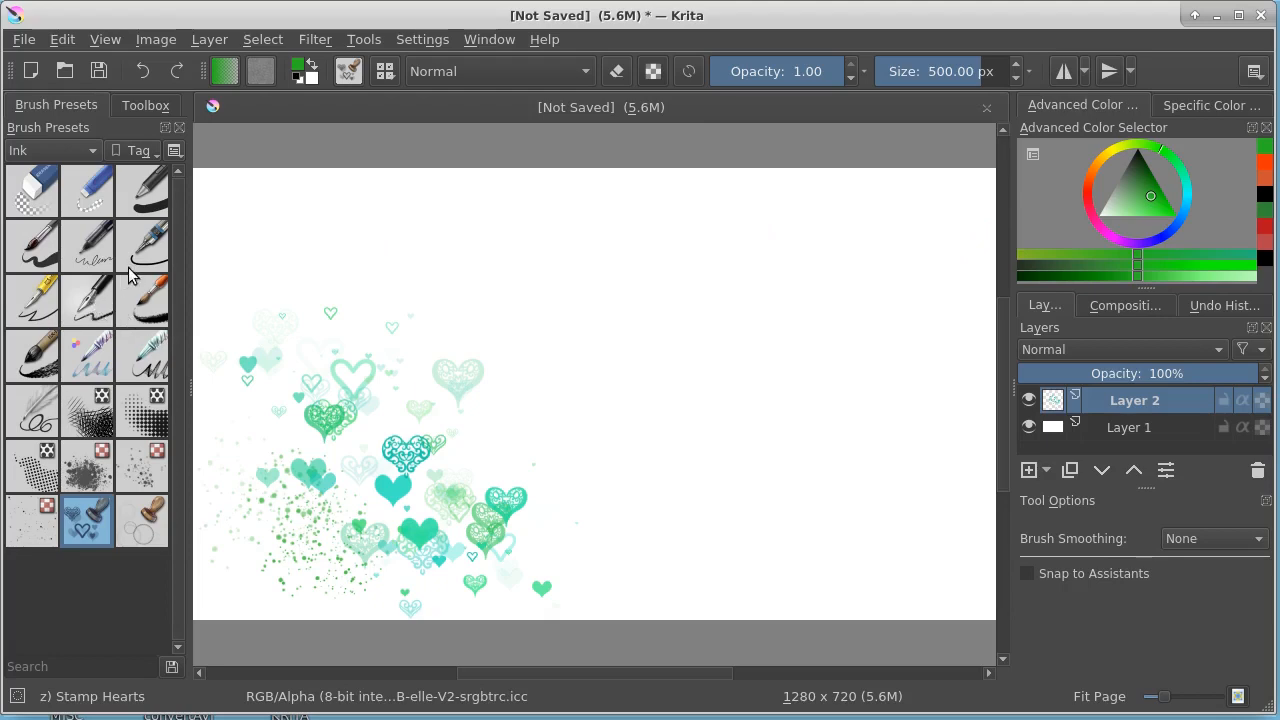
# - Select the Ink-4 Pen Rough brush and turn on horizontal and vertical mirroring over a cleared layer
pyautogui.click(90, 300)
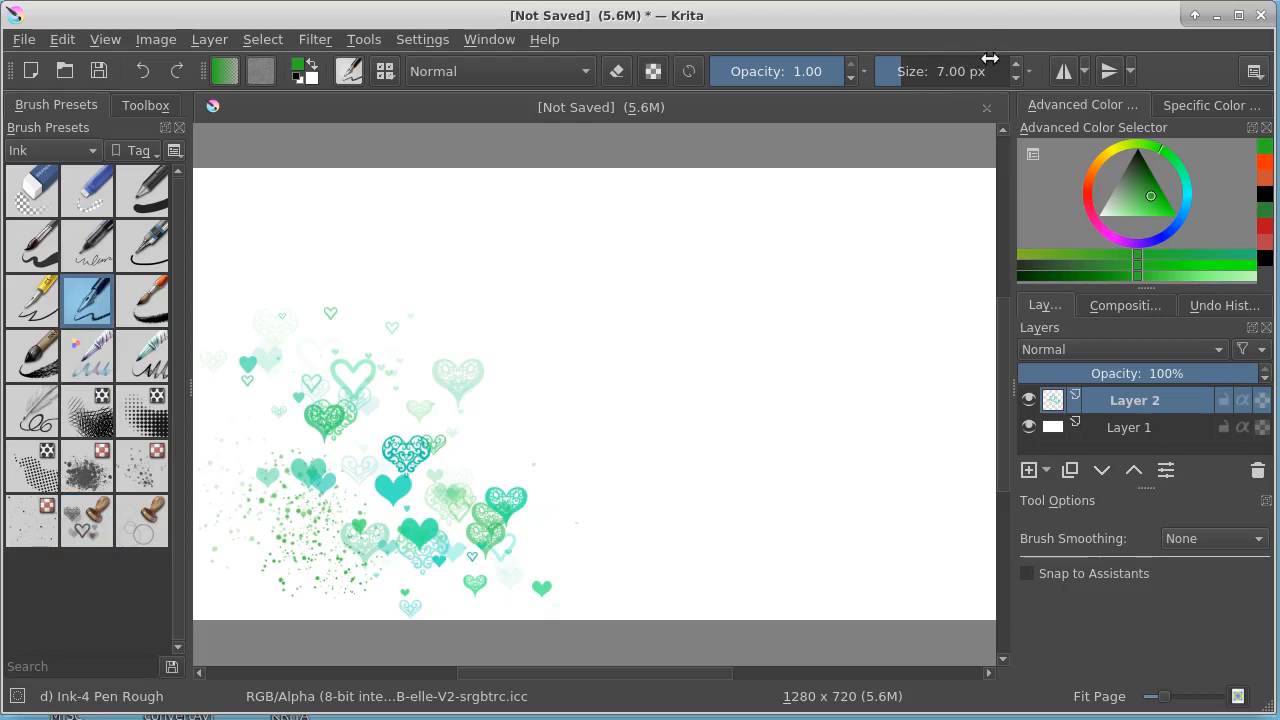
pyautogui.click(1063, 72)
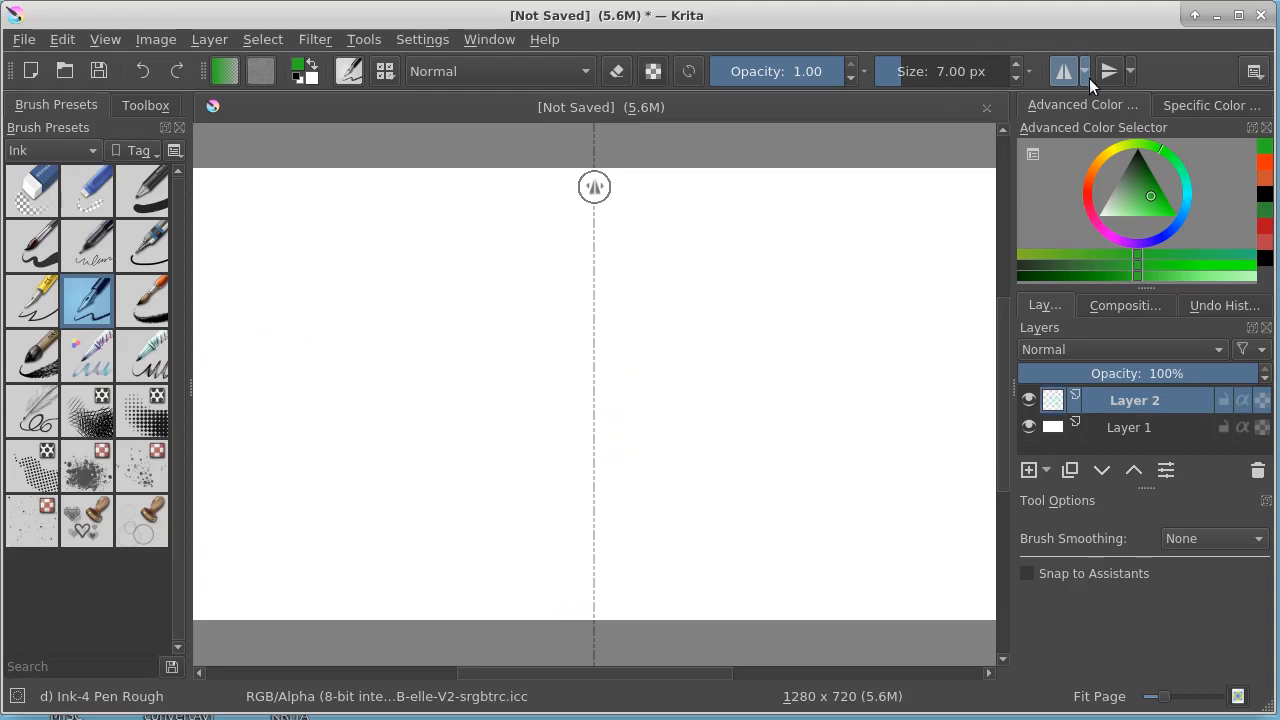
pyautogui.click(1105, 72)
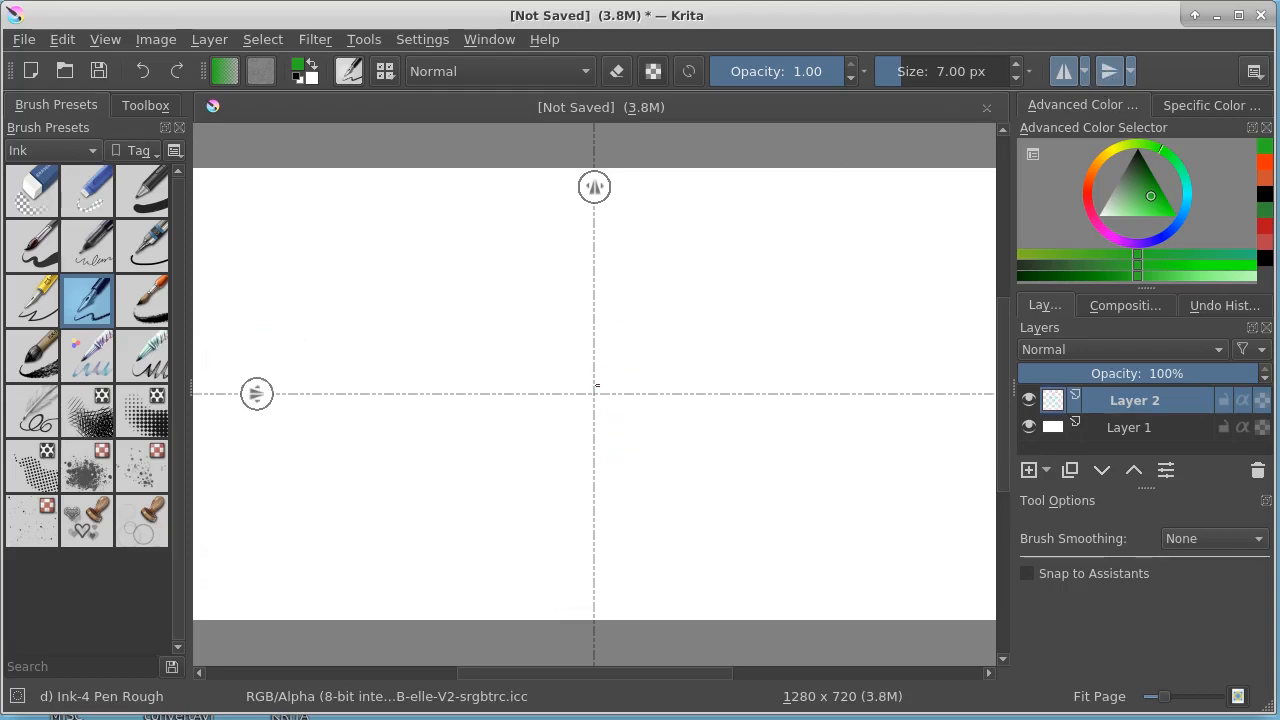
# - Draw a mirrored green ornament with red accent lines around the canvas centre, and clear the layer
pyautogui.moveTo(611, 296)
pyautogui.mouseDown()
pyautogui.moveTo(640, 272)
pyautogui.moveTo(686, 260)
pyautogui.moveTo(713, 286)
pyautogui.mouseUp()
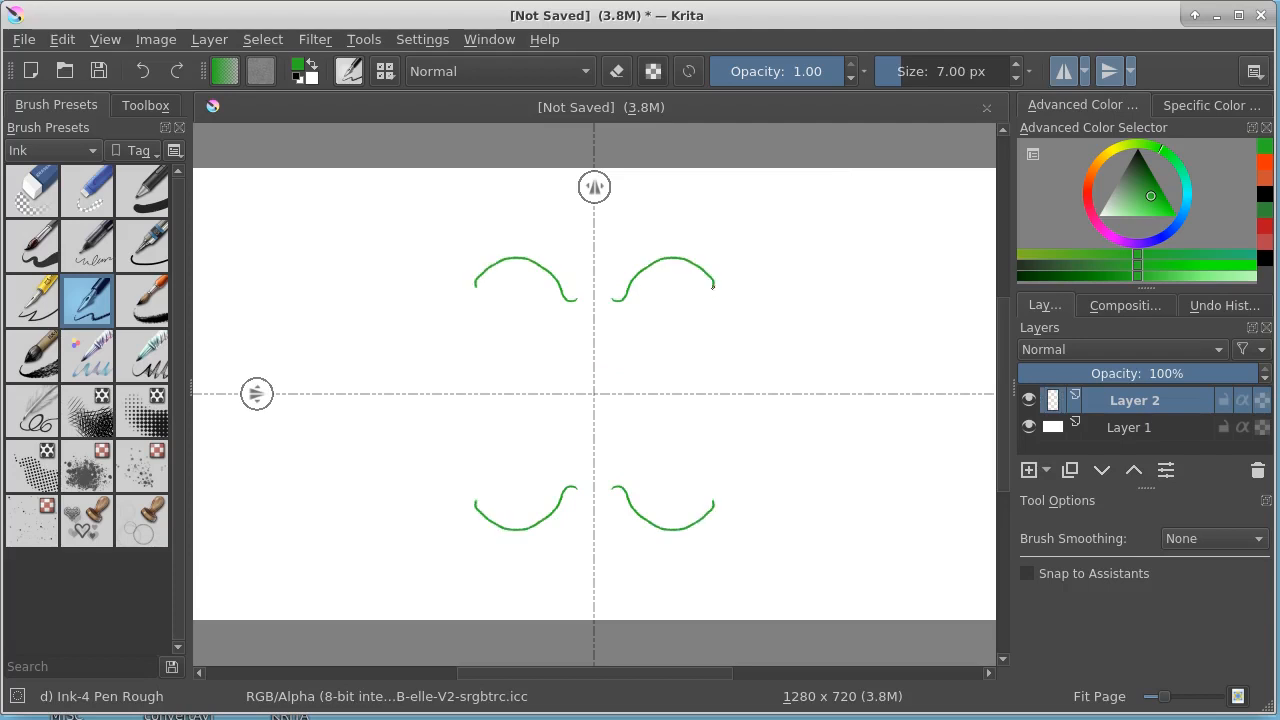
pyautogui.moveTo(666, 330)
pyautogui.mouseDown()
pyautogui.moveTo(692, 373)
pyautogui.moveTo(711, 339)
pyautogui.mouseUp()
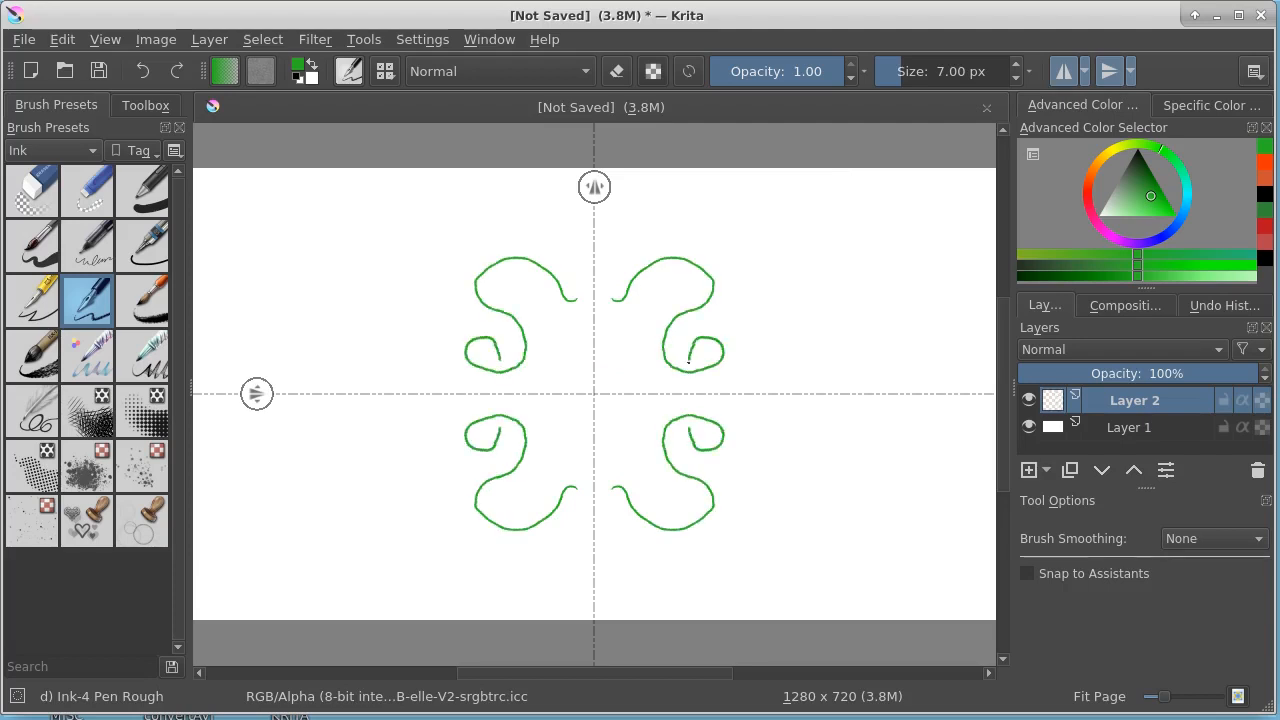
pyautogui.moveTo(580, 335)
pyautogui.mouseDown()
pyautogui.moveTo(592, 357)
pyautogui.moveTo(568, 256)
pyautogui.moveTo(448, 242)
pyautogui.moveTo(445, 430)
pyautogui.mouseUp()
pyautogui.click(1092, 193)
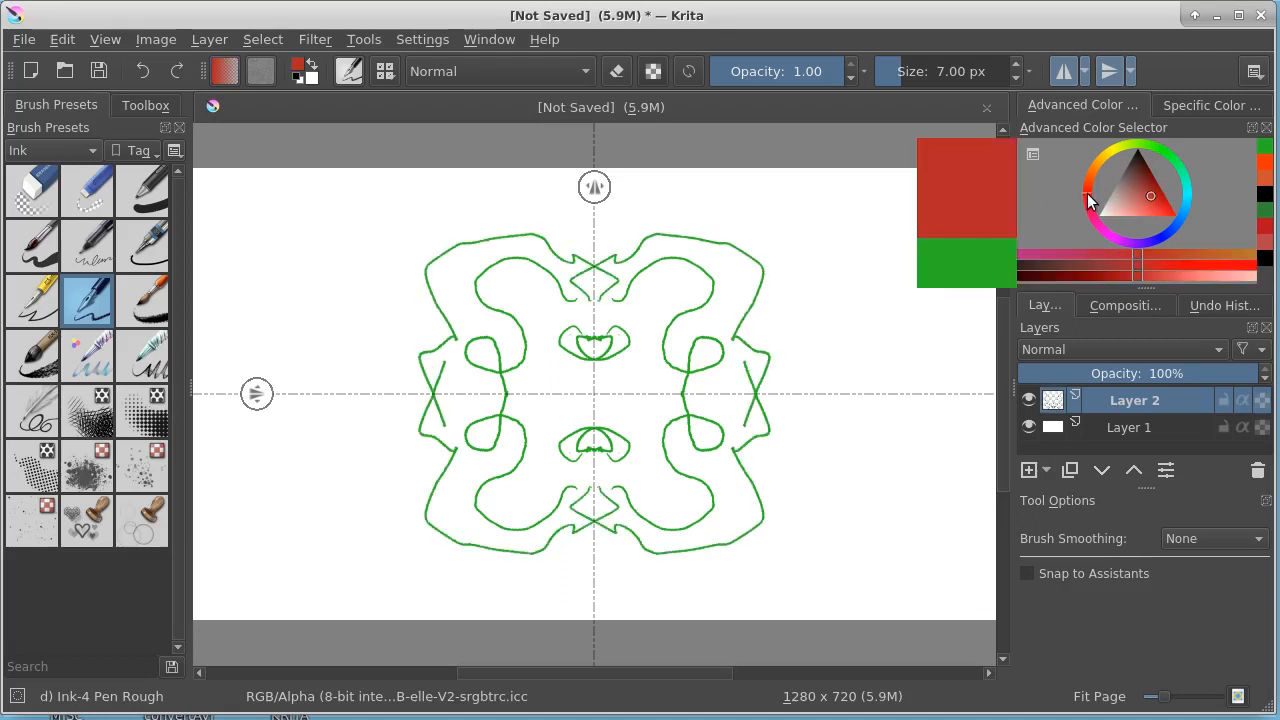
pyautogui.moveTo(733, 246)
pyautogui.mouseDown()
pyautogui.moveTo(676, 283)
pyautogui.moveTo(704, 356)
pyautogui.moveTo(652, 376)
pyautogui.moveTo(655, 433)
pyautogui.mouseUp()
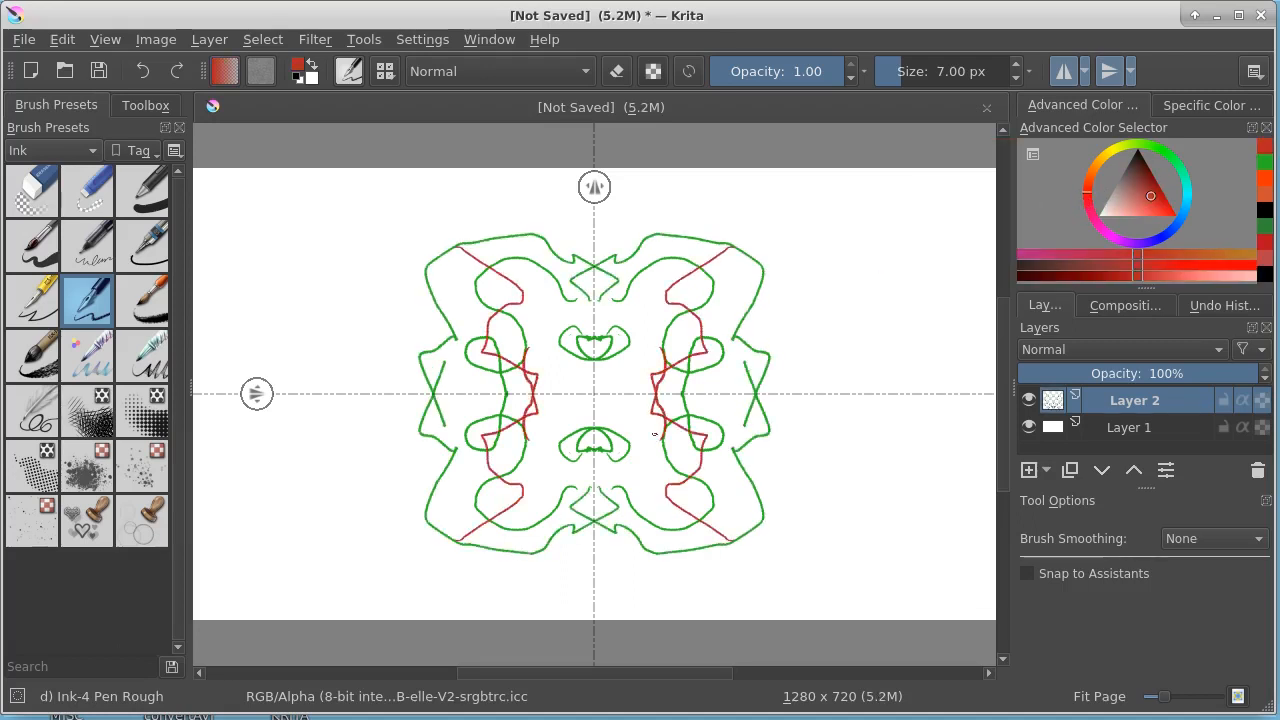
pyautogui.press('Delete')
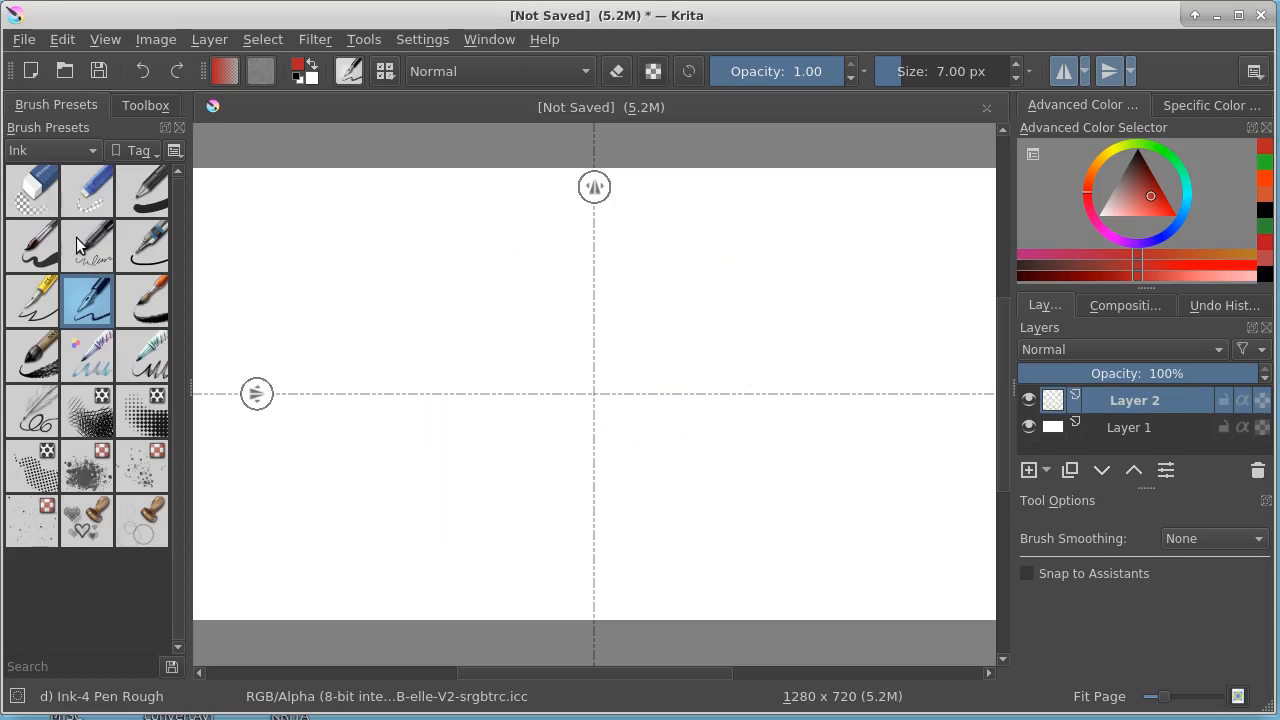
# - Draw a thin red mirrored ornament with Ink-1 Precision, and overlay it with thick red loops using Ink-8 Sumi-e
pyautogui.click(90, 248)
pyautogui.moveTo(541, 306)
pyautogui.mouseDown()
pyautogui.moveTo(541, 358)
pyautogui.moveTo(600, 276)
pyautogui.moveTo(554, 272)
pyautogui.moveTo(585, 300)
pyautogui.mouseUp()
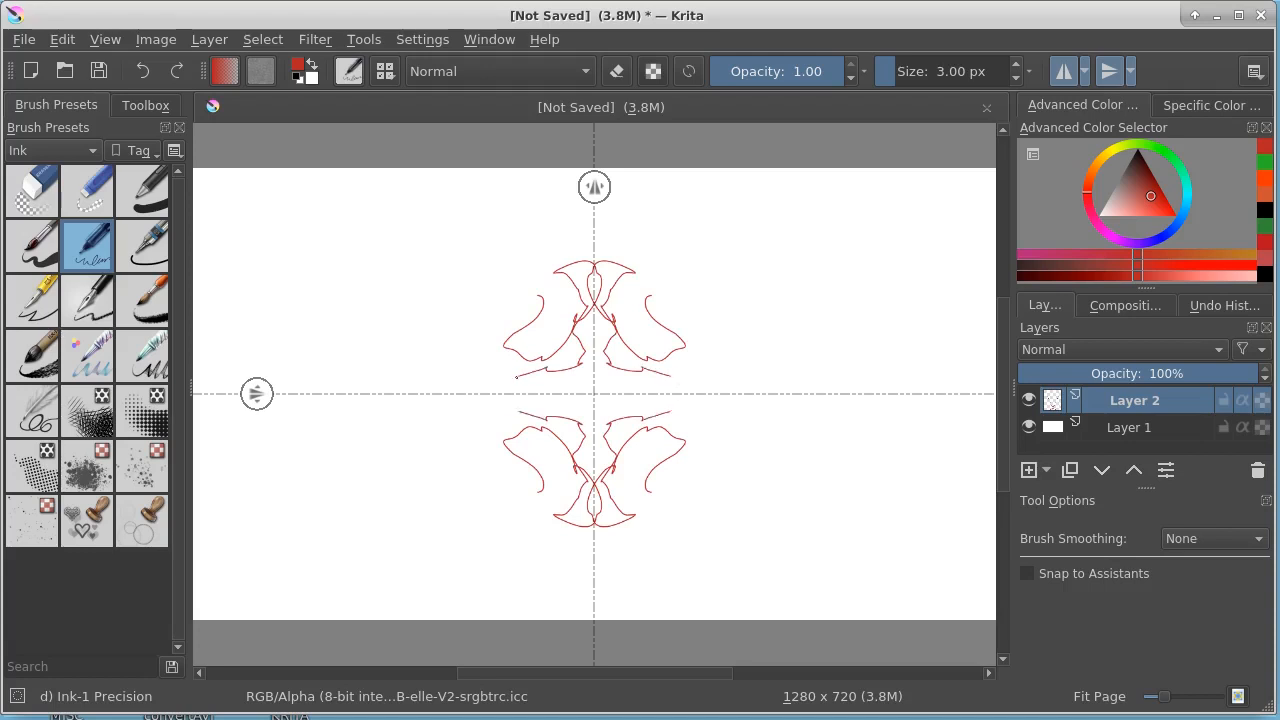
pyautogui.moveTo(485, 388)
pyautogui.mouseDown()
pyautogui.moveTo(432, 336)
pyautogui.moveTo(456, 270)
pyautogui.moveTo(427, 353)
pyautogui.mouseUp()
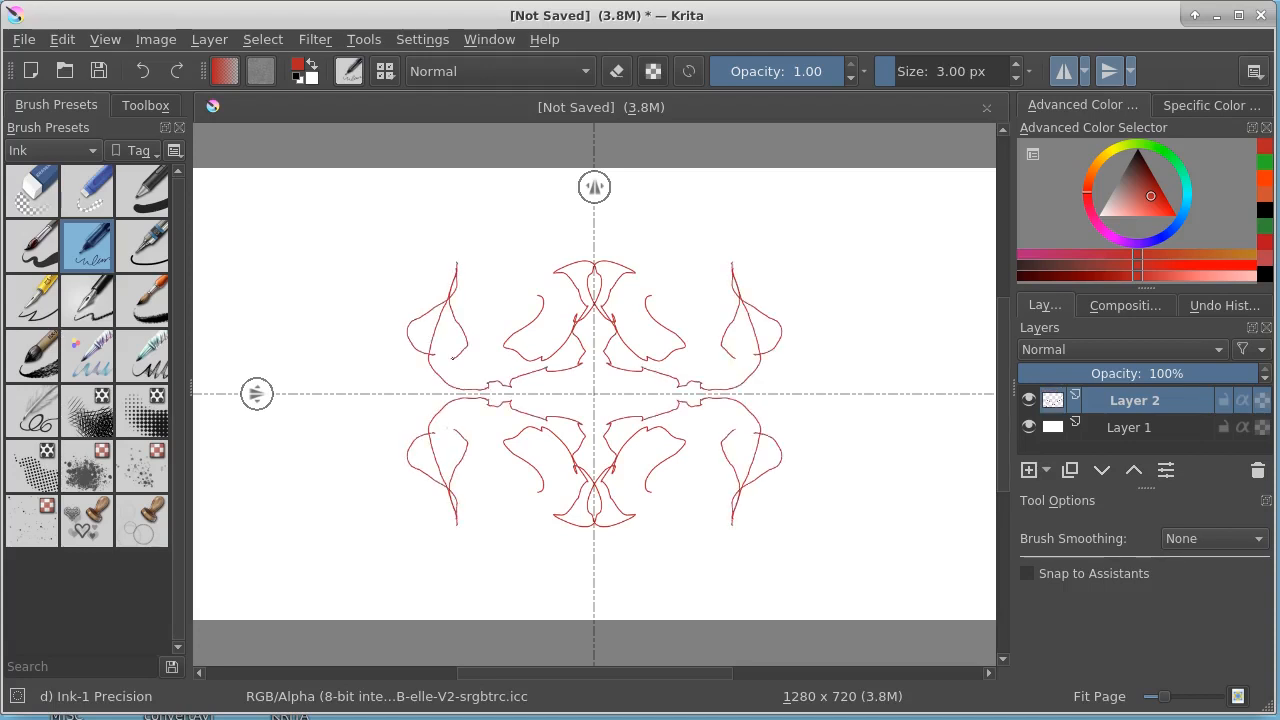
pyautogui.click(32, 355)
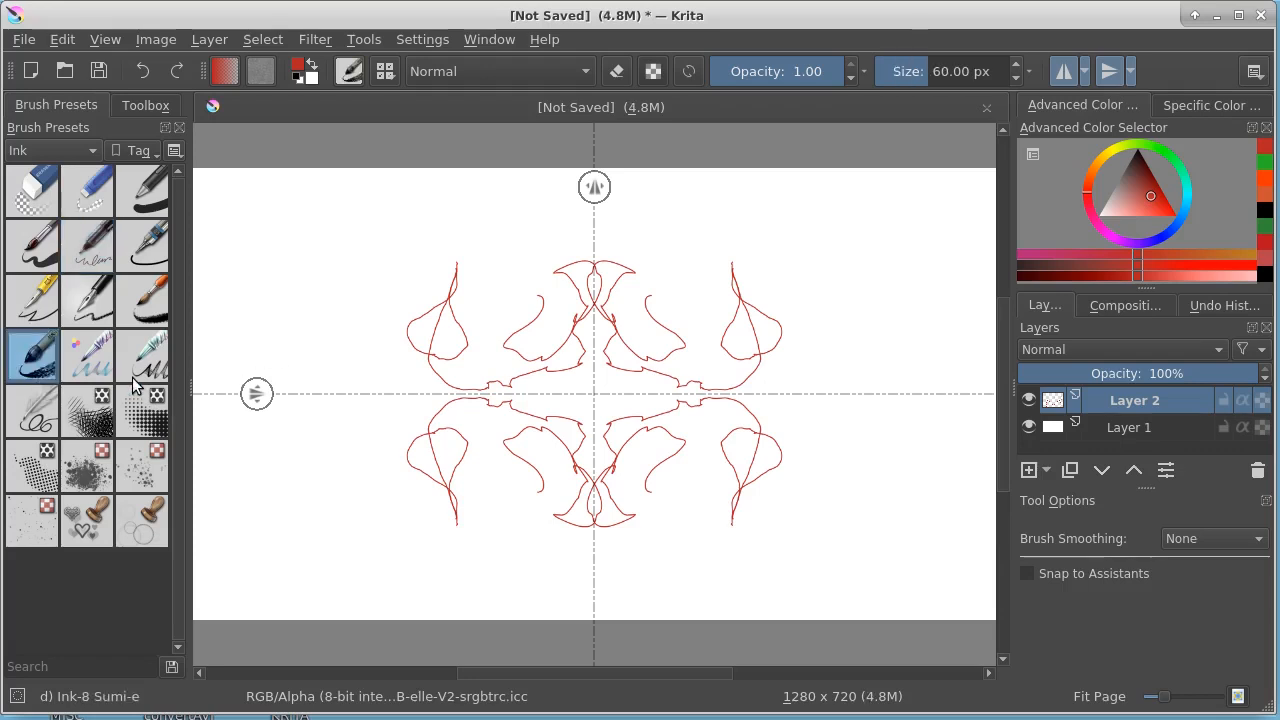
pyautogui.moveTo(603, 388)
pyautogui.mouseDown()
pyautogui.moveTo(658, 319)
pyautogui.moveTo(723, 280)
pyautogui.moveTo(783, 307)
pyautogui.moveTo(838, 287)
pyautogui.moveTo(776, 230)
pyautogui.moveTo(683, 280)
pyautogui.moveTo(646, 394)
pyautogui.moveTo(531, 405)
pyautogui.moveTo(593, 315)
pyautogui.moveTo(708, 340)
pyautogui.moveTo(780, 320)
pyautogui.moveTo(836, 365)
pyautogui.moveTo(755, 424)
pyautogui.moveTo(696, 390)
pyautogui.moveTo(558, 401)
pyautogui.mouseUp()
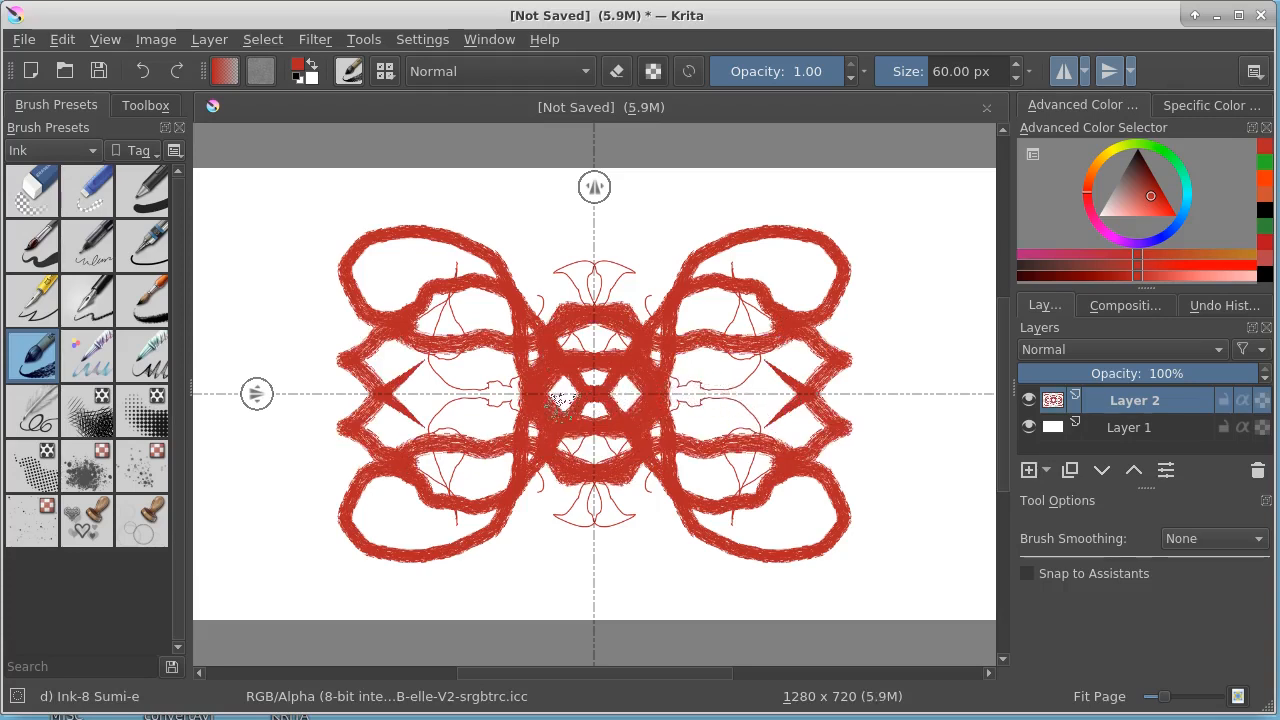
# - Filter the brush presets by the Sketch tag, and clear the mirrored red ornament from Layer 2
pyautogui.click(94, 150)
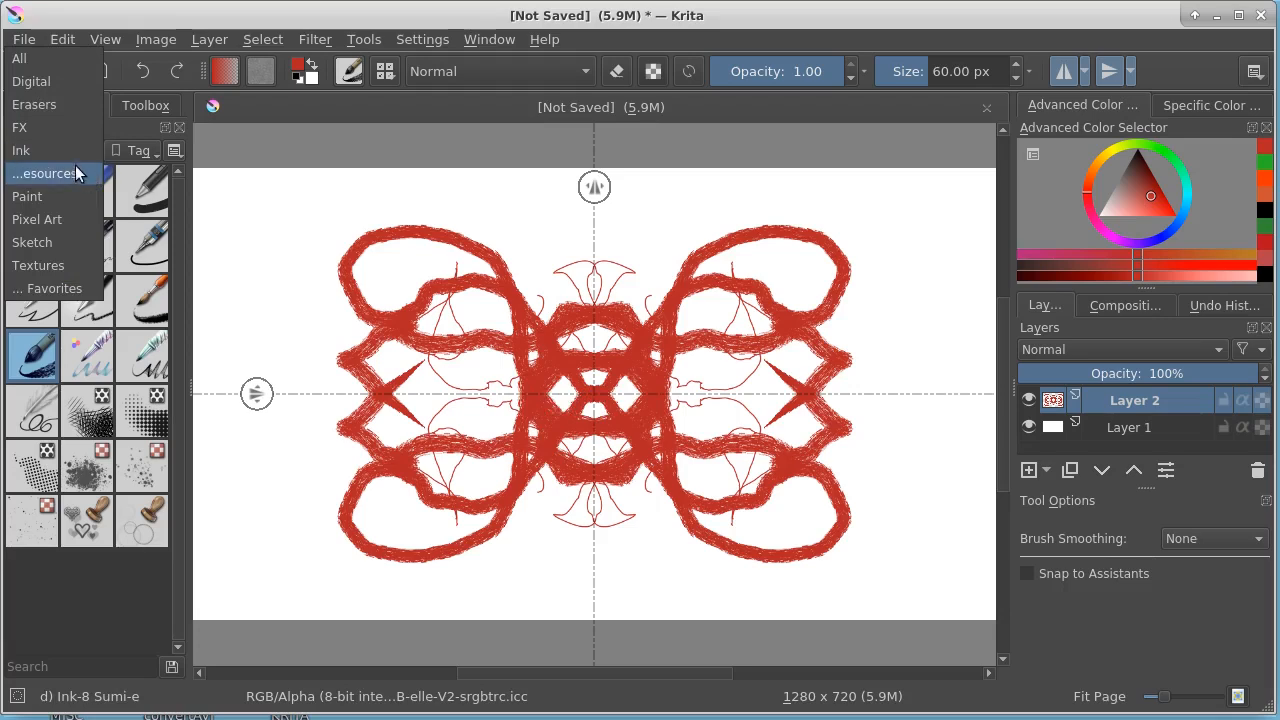
pyautogui.click(49, 240)
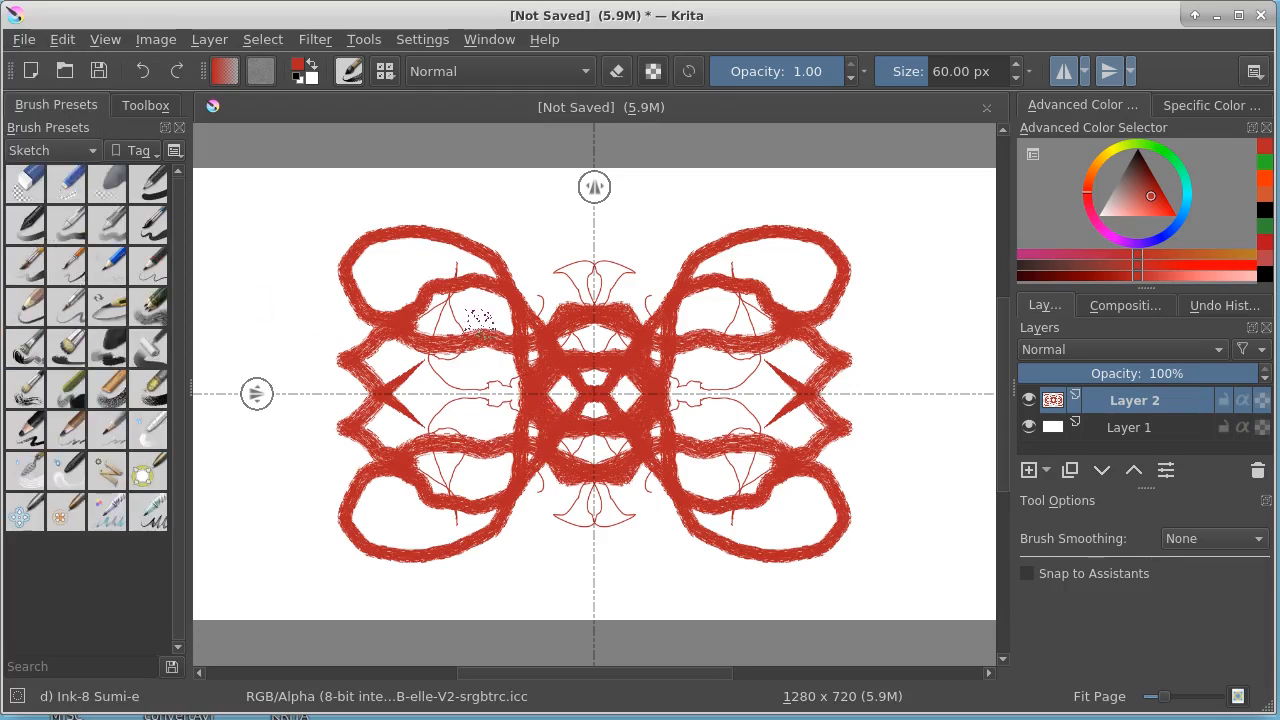
pyautogui.press('Delete')
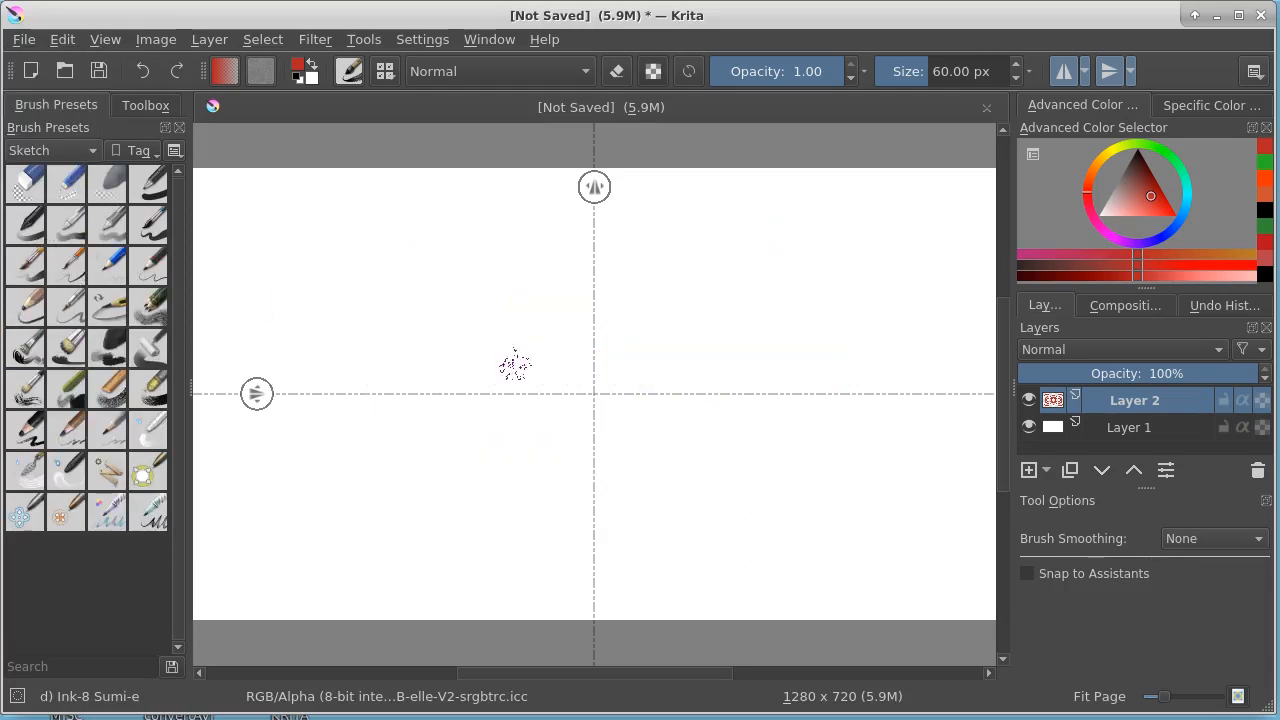
# - Paint a shaded black mirrored ornament around the canvas centre with Pencil-6 Quick Shade
pyautogui.moveTo(1123, 186); pyautogui.dragTo(1119, 140)
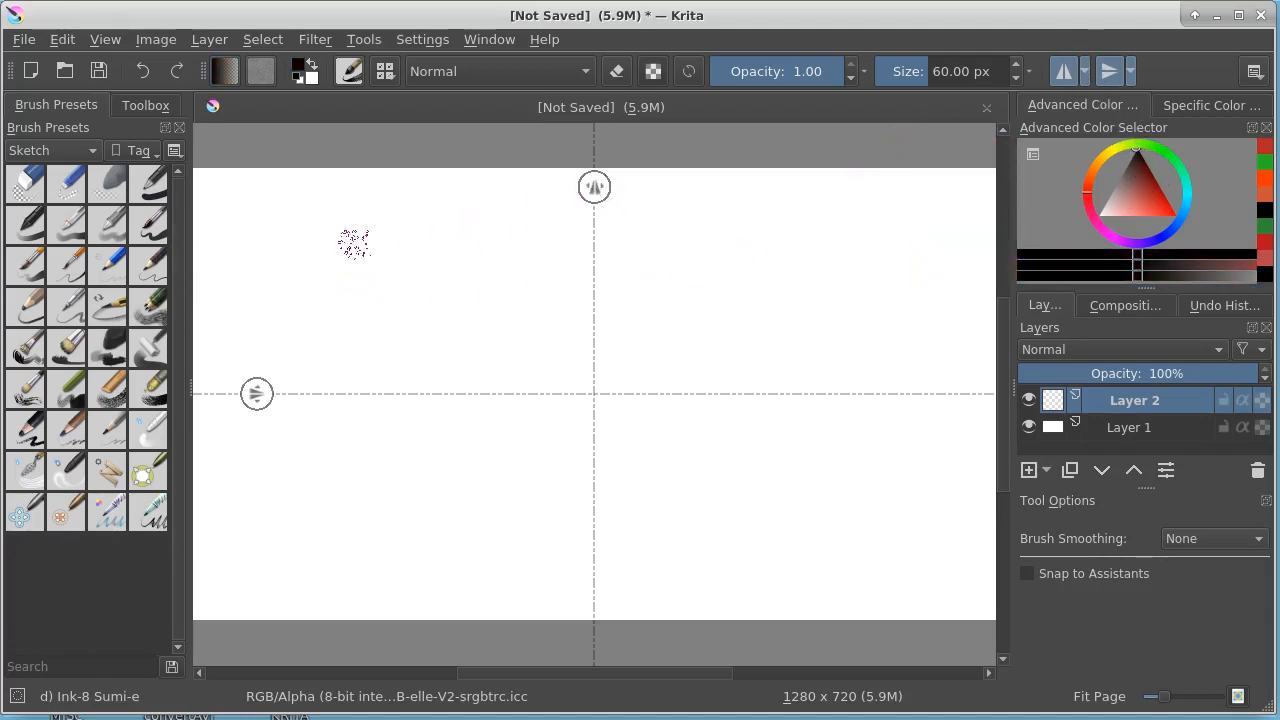
pyautogui.click(148, 308)
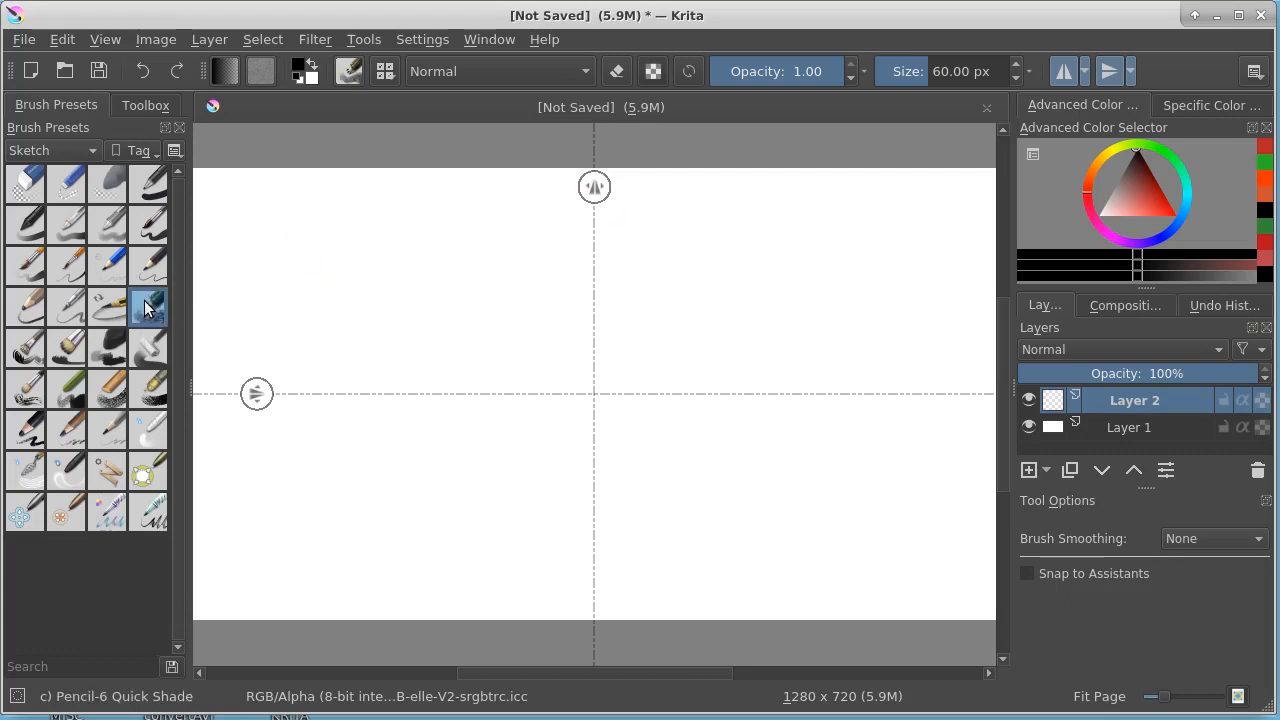
pyautogui.moveTo(698, 286); pyautogui.dragTo(650, 361)
pyautogui.moveTo(685, 320)
pyautogui.mouseDown()
pyautogui.moveTo(686, 370)
pyautogui.moveTo(692, 315)
pyautogui.moveTo(727, 350)
pyautogui.moveTo(699, 304)
pyautogui.moveTo(736, 348)
pyautogui.moveTo(720, 284)
pyautogui.moveTo(734, 315)
pyautogui.moveTo(716, 331)
pyautogui.moveTo(729, 289)
pyautogui.moveTo(761, 298)
pyautogui.moveTo(746, 325)
pyautogui.moveTo(726, 305)
pyautogui.moveTo(737, 266)
pyautogui.moveTo(745, 310)
pyautogui.moveTo(730, 337)
pyautogui.moveTo(732, 284)
pyautogui.moveTo(696, 348)
pyautogui.moveTo(747, 312)
pyautogui.moveTo(882, 265)
pyautogui.moveTo(759, 278)
pyautogui.moveTo(671, 319)
pyautogui.moveTo(649, 427)
pyautogui.moveTo(686, 469)
pyautogui.moveTo(625, 452)
pyautogui.mouseUp()
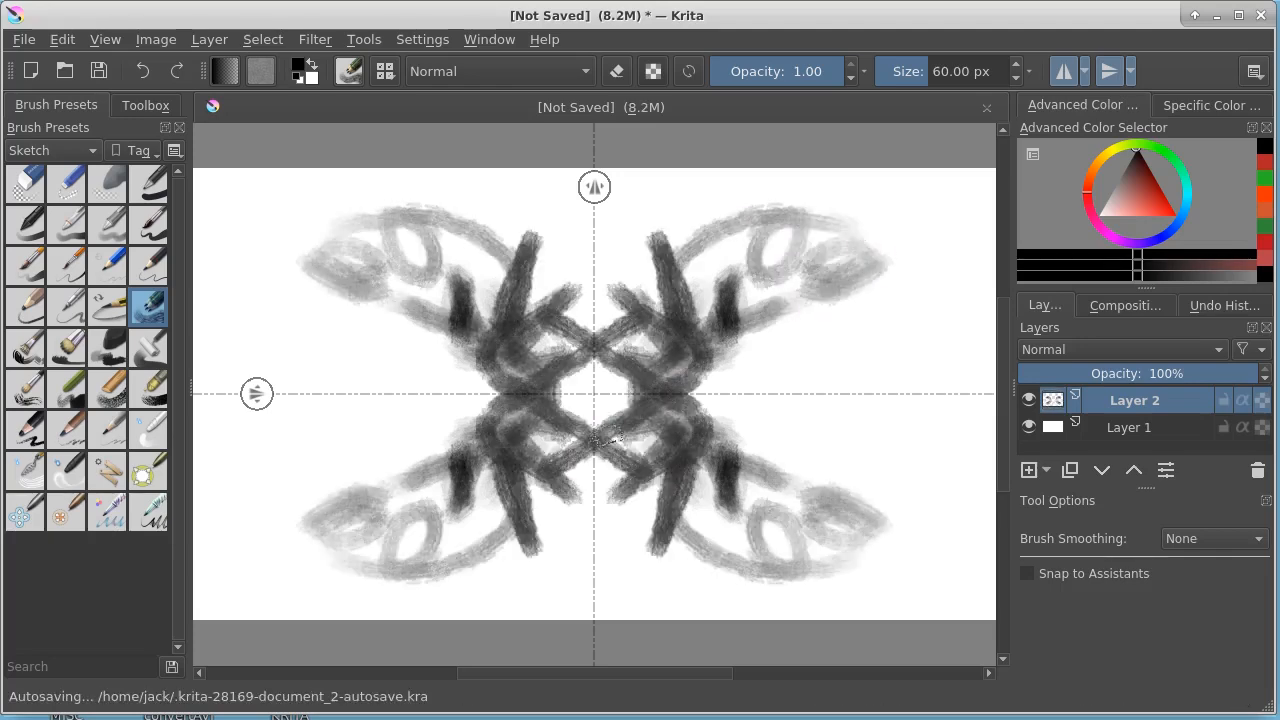
# - Add mirrored black strokes with Charcoal pencil large and Charcoal Pencil Medium, and clear the layer
pyautogui.click(28, 428)
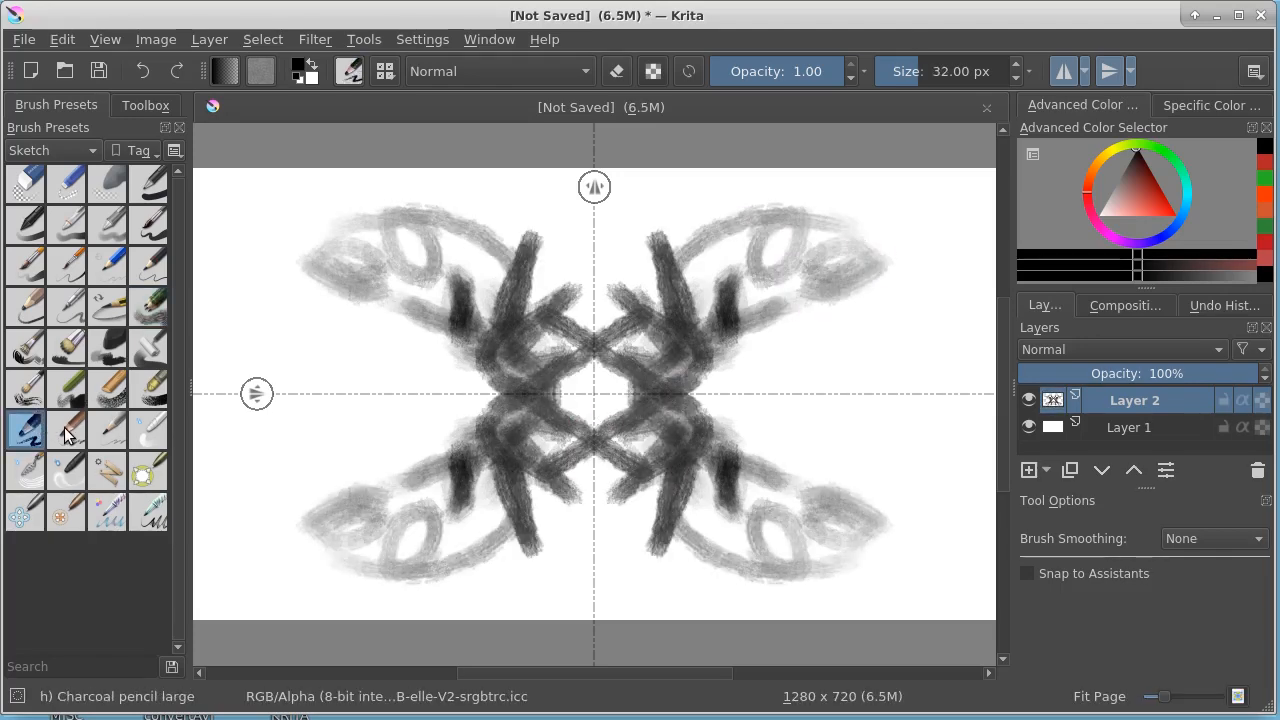
pyautogui.moveTo(372, 348)
pyautogui.mouseDown()
pyautogui.moveTo(360, 375)
pyautogui.moveTo(425, 395)
pyautogui.moveTo(585, 395)
pyautogui.mouseUp()
pyautogui.click(66, 428)
pyautogui.moveTo(488, 238)
pyautogui.mouseDown()
pyautogui.moveTo(477, 269)
pyautogui.moveTo(522, 378)
pyautogui.mouseUp()
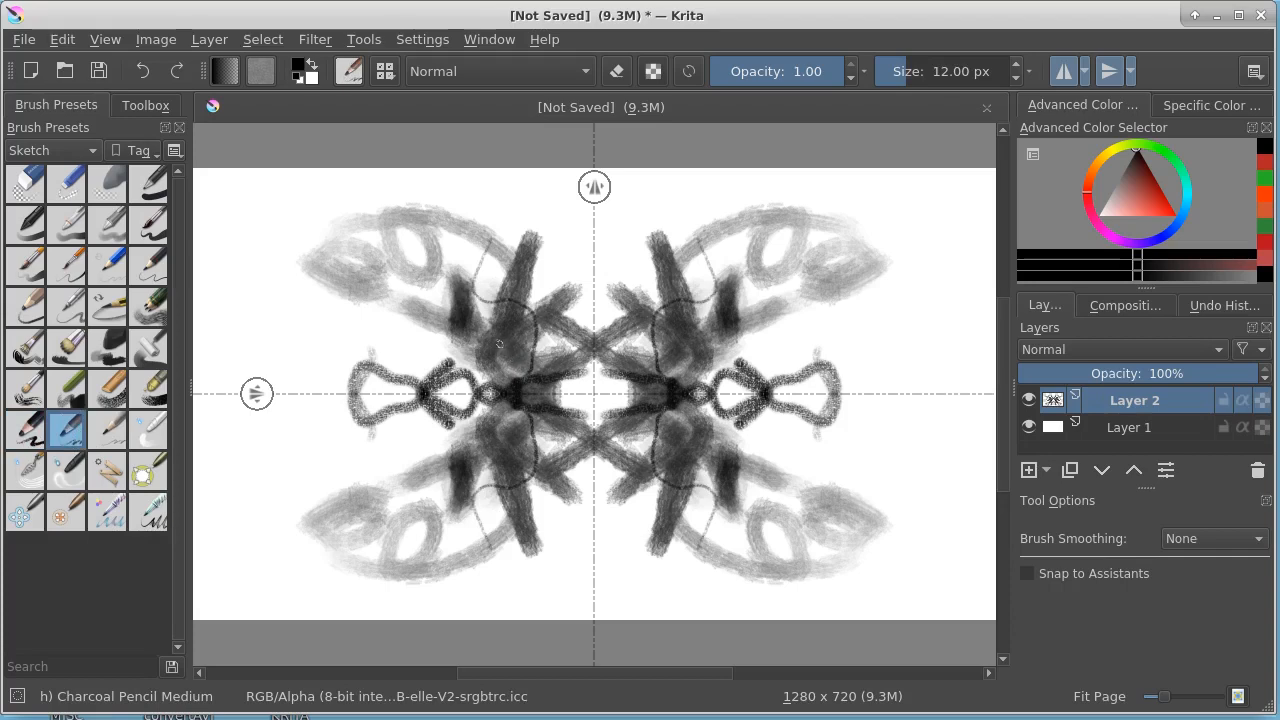
pyautogui.press('Delete')
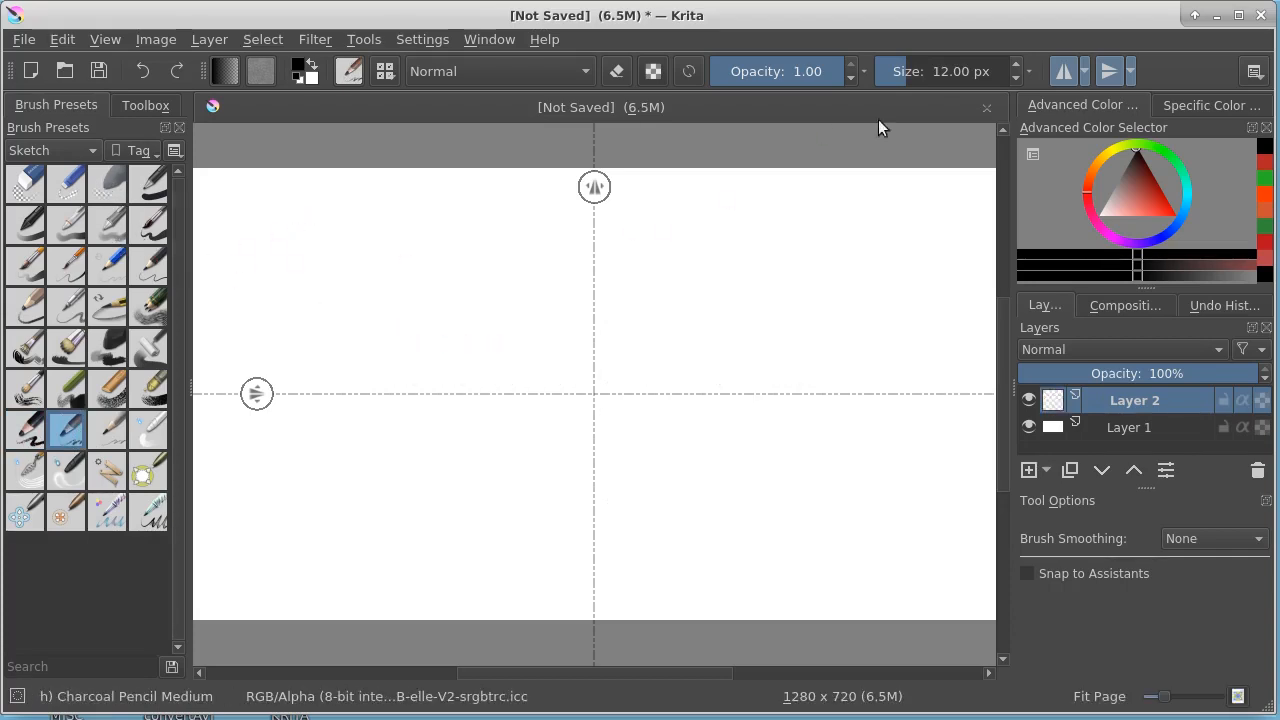
# - Close the current document without saving it, and open the image 1.png
pyautogui.click(987, 107)
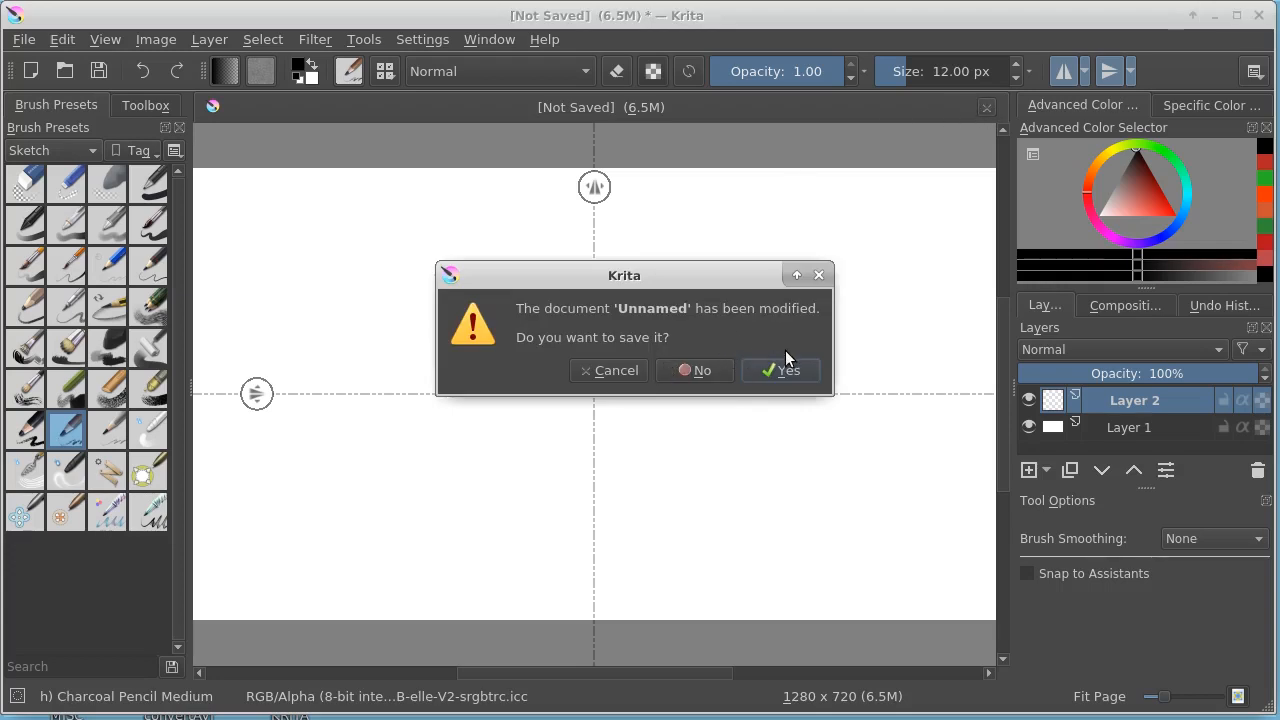
pyautogui.click(712, 371)
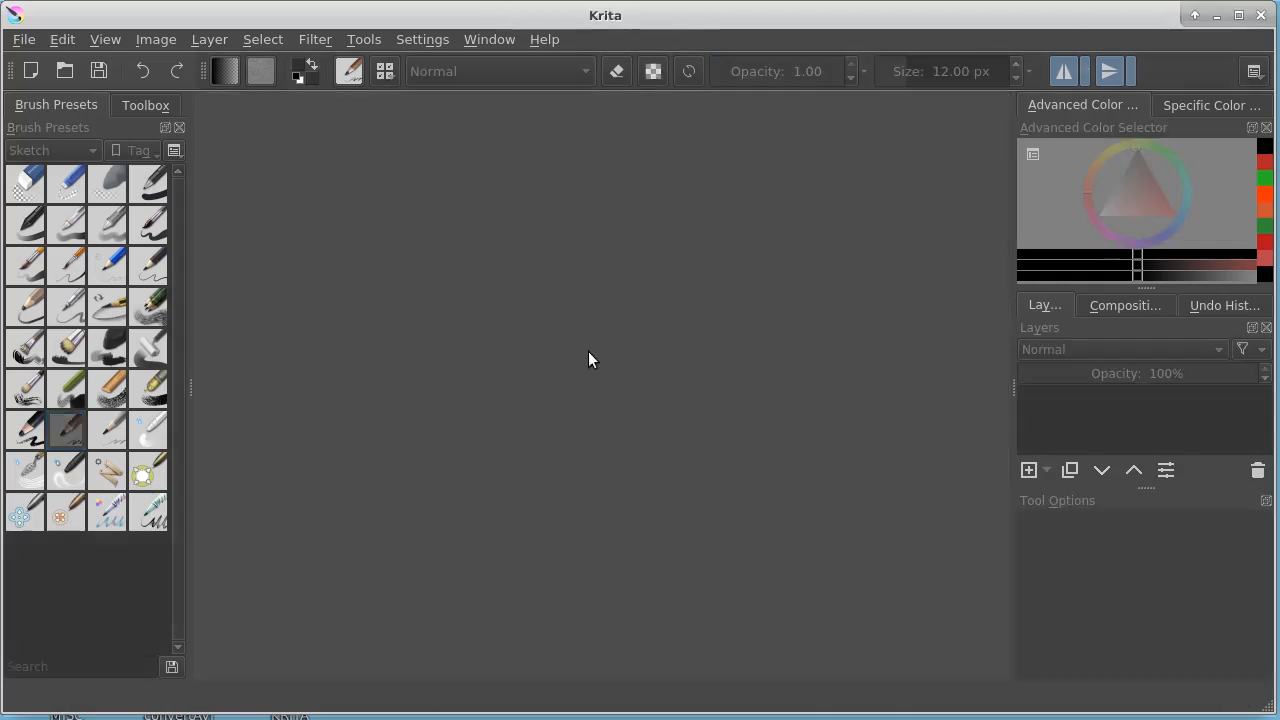
pyautogui.click(23, 39)
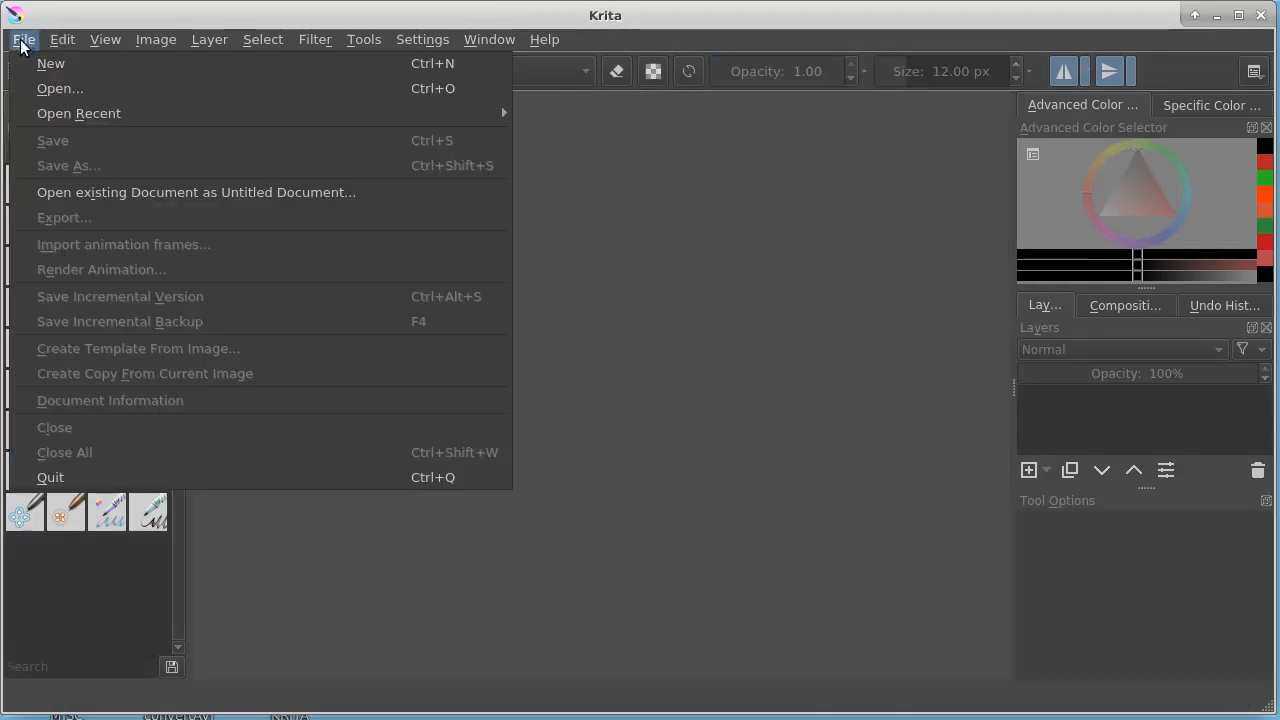
pyautogui.click(43, 88)
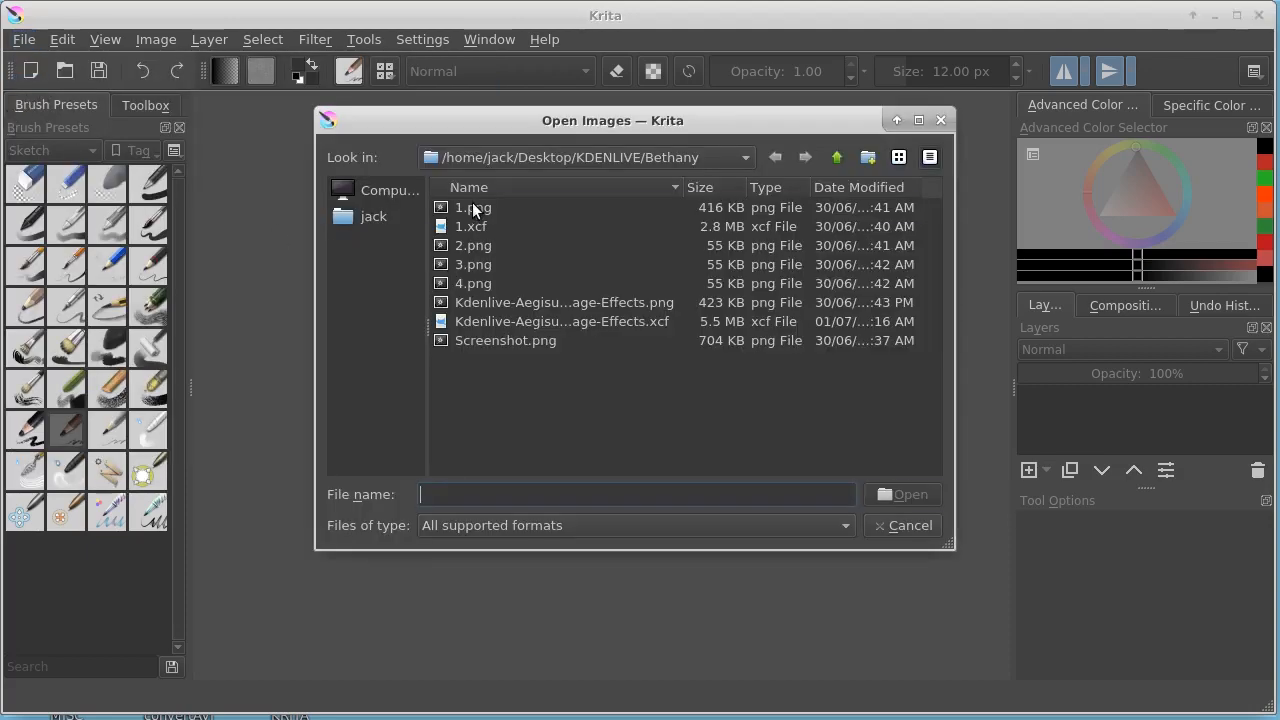
pyautogui.click(472, 207)
pyautogui.click(908, 494)
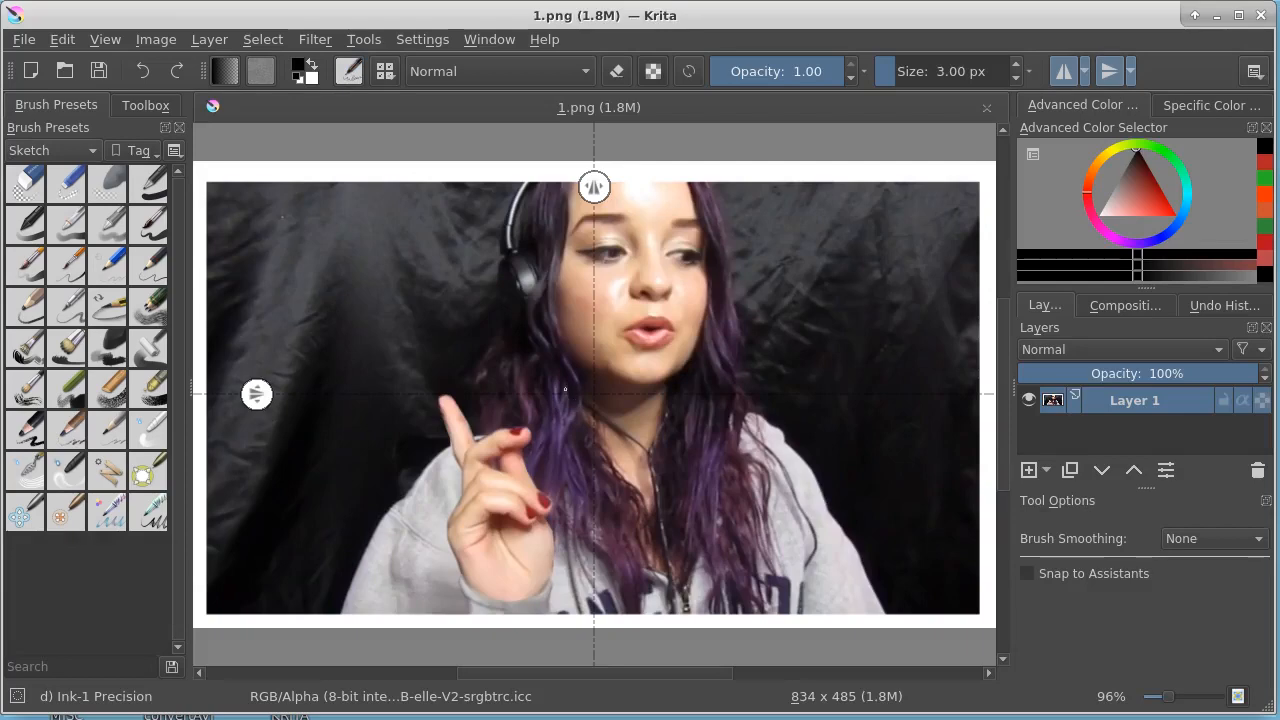
# - Turn off horizontal and vertical mirroring, and place a new text object over the photo's upper-left area
pyautogui.click(1064, 71)
pyautogui.click(1108, 72)
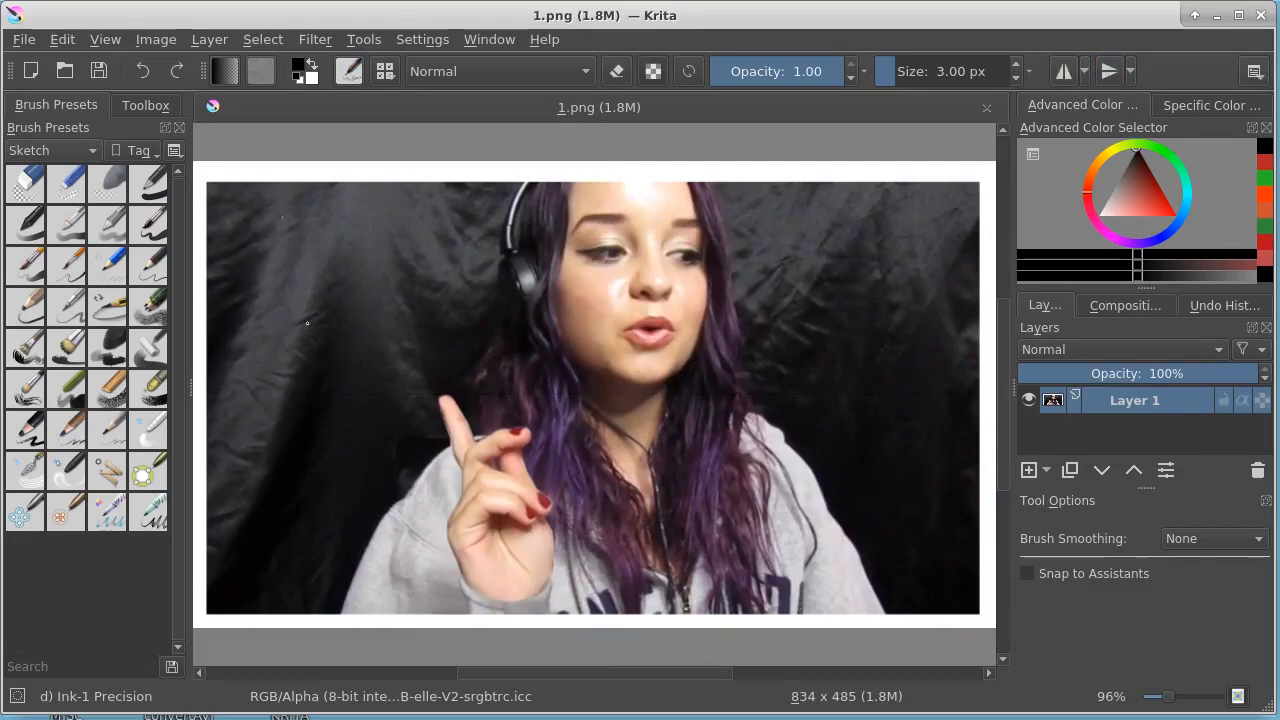
pyautogui.click(146, 104)
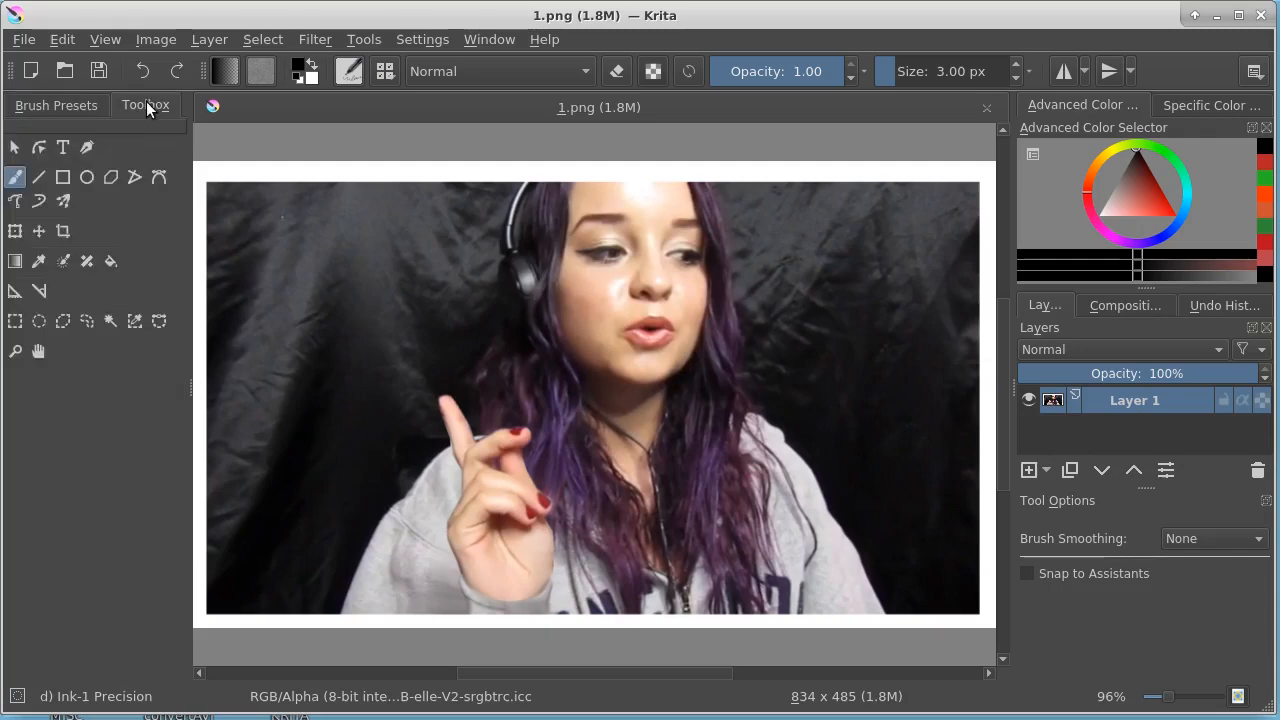
pyautogui.click(63, 145)
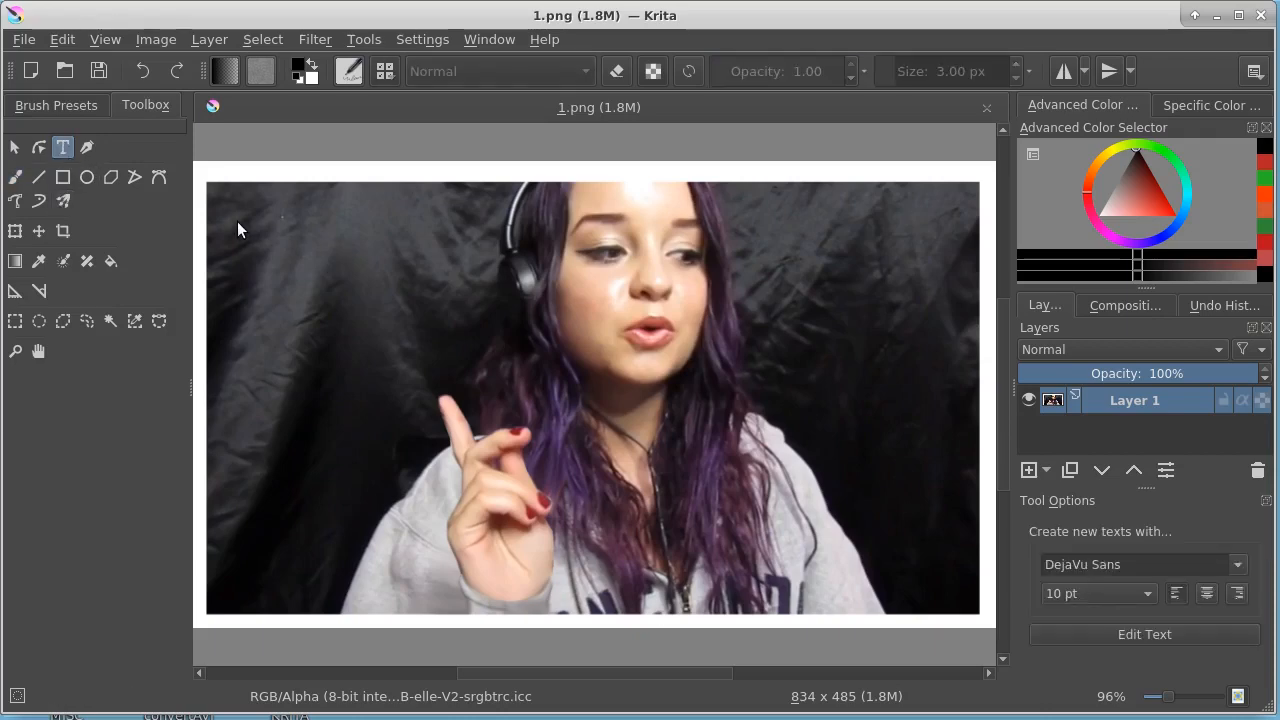
pyautogui.moveTo(233, 218); pyautogui.dragTo(482, 353)
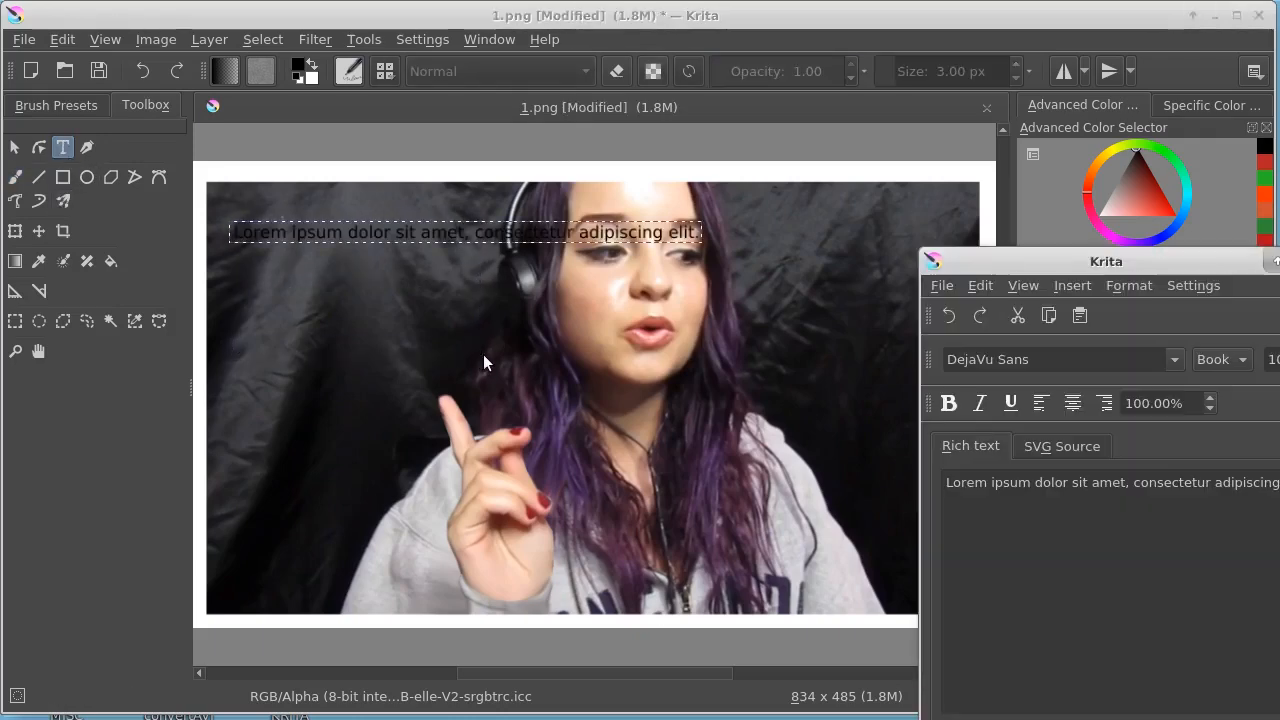
# - Replace the placeholder text with the person's first and last name on two lines, and save the text to the canvas
pyautogui.tripleClick(950, 484)
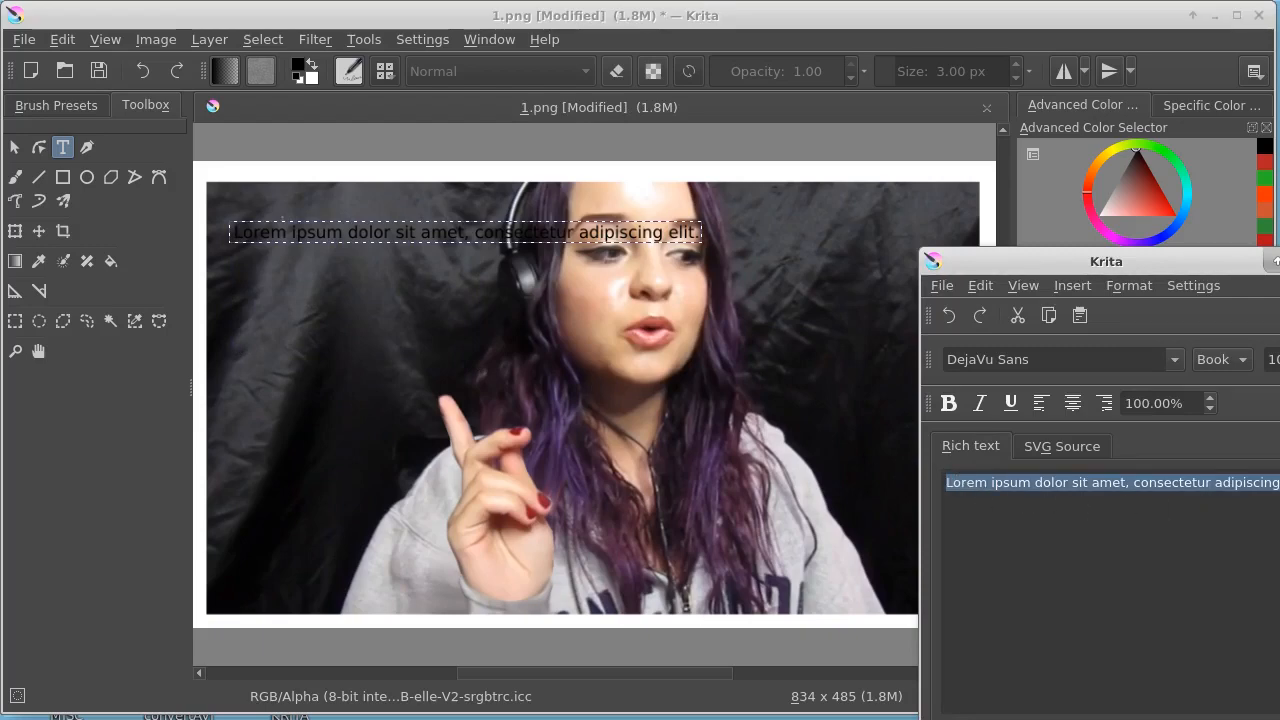
pyautogui.write('B')
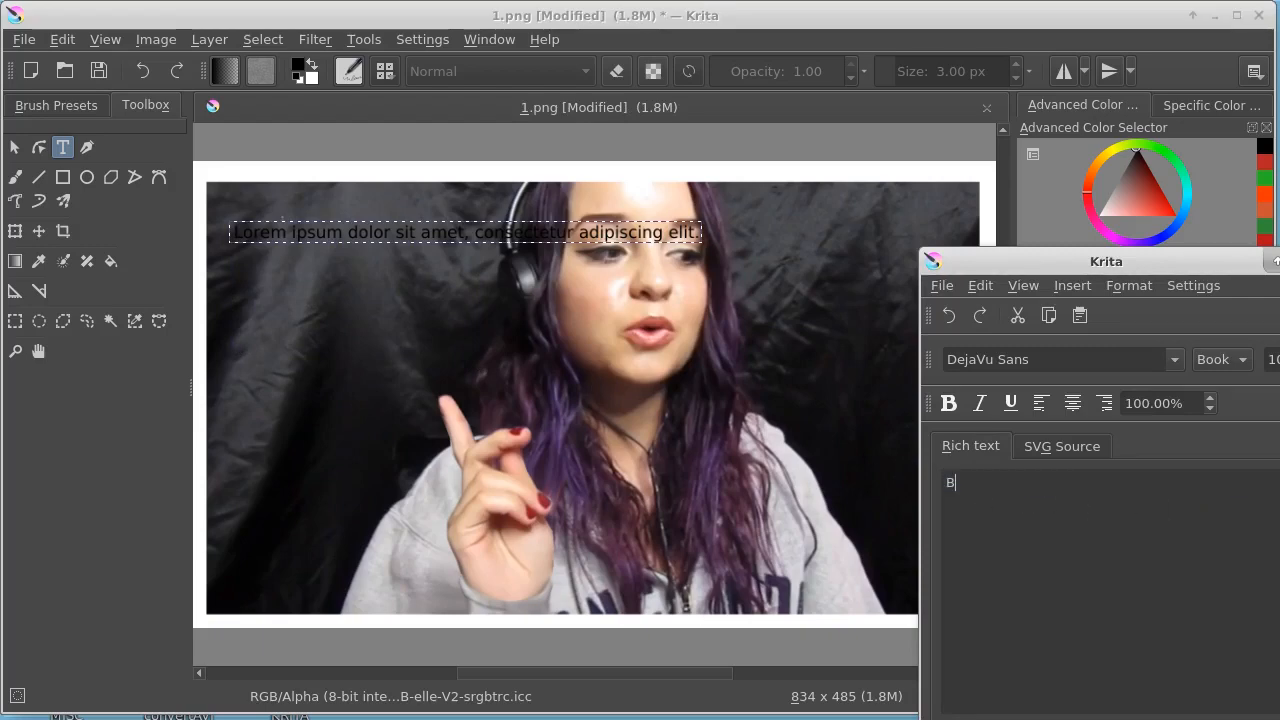
pyautogui.write('ethany')
pyautogui.press('Return')
pyautogui.write('M')
pyautogui.hotkey('ctrl', 's')
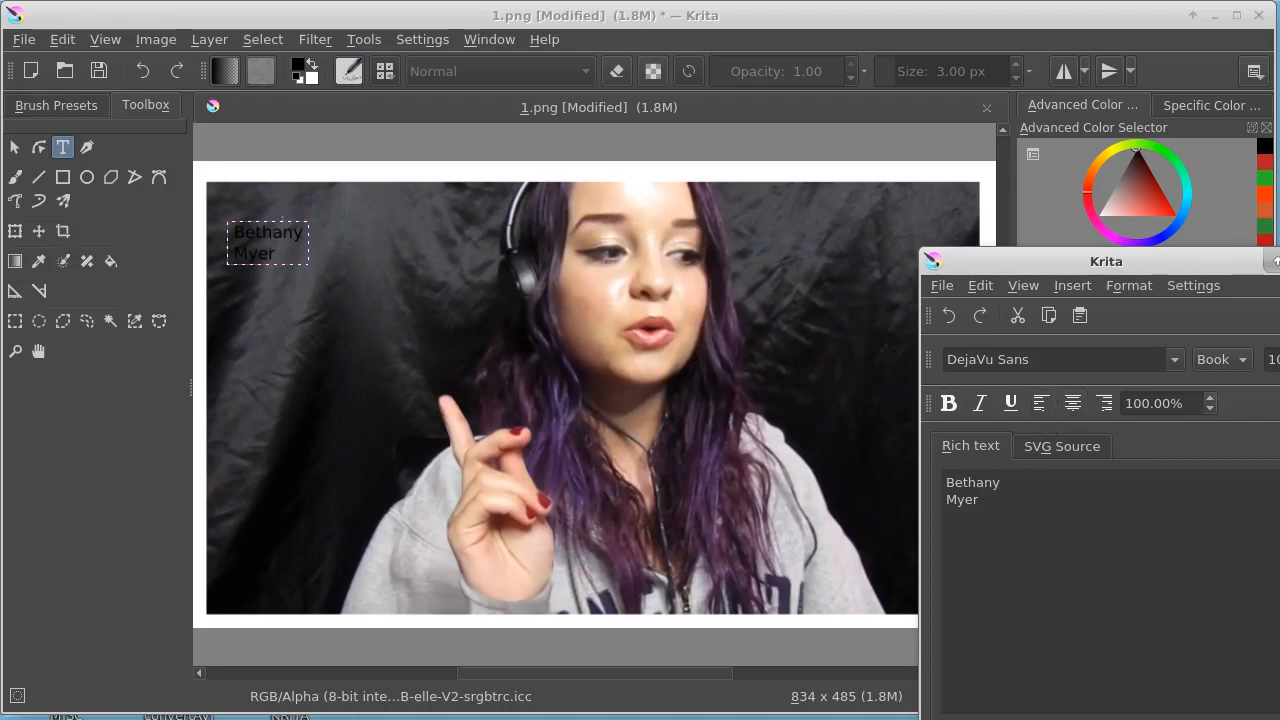
# - Select both lines of the name and change their text colour to a bright orange-red
pyautogui.click(1279, 360)
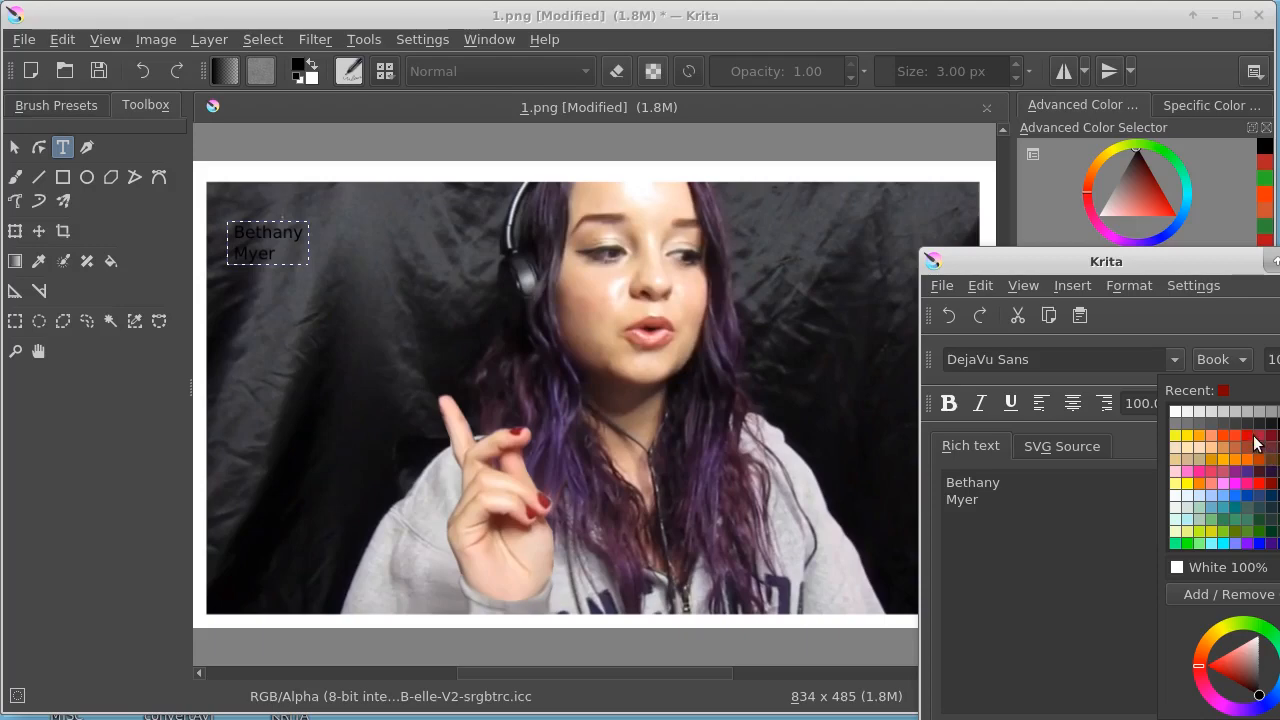
pyautogui.click(1259, 487)
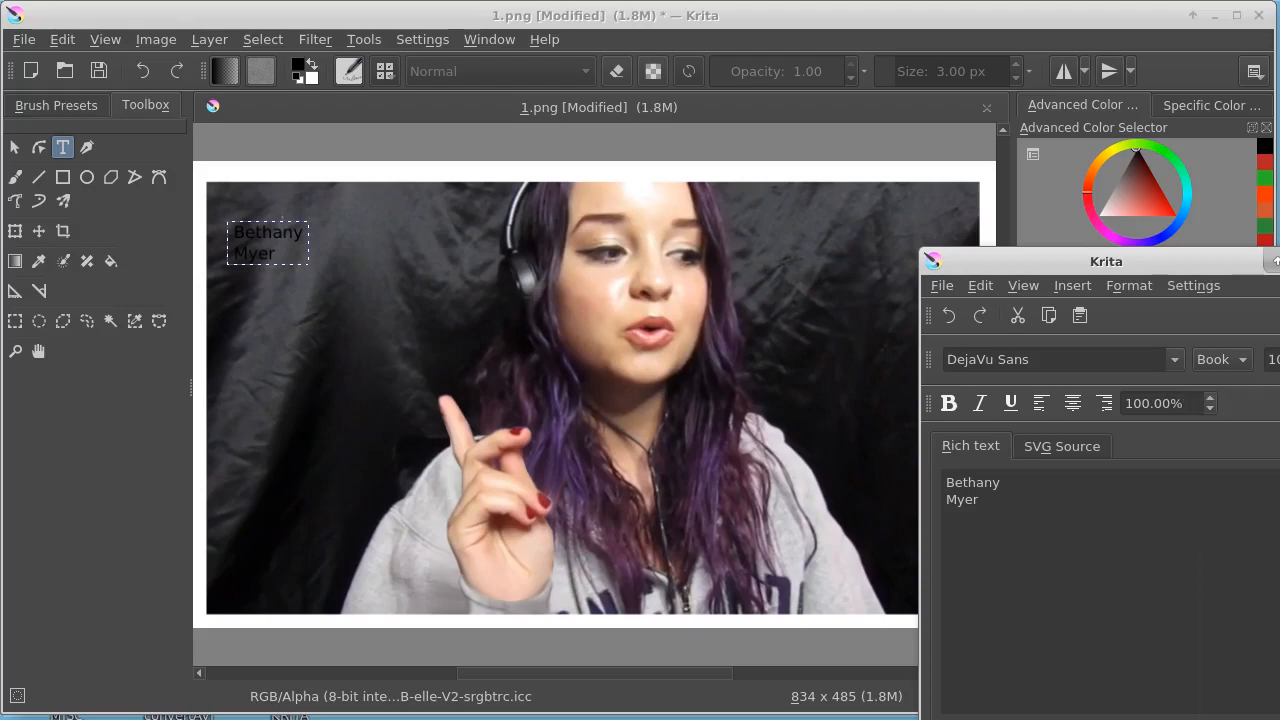
pyautogui.moveTo(947, 483); pyautogui.dragTo(1012, 501)
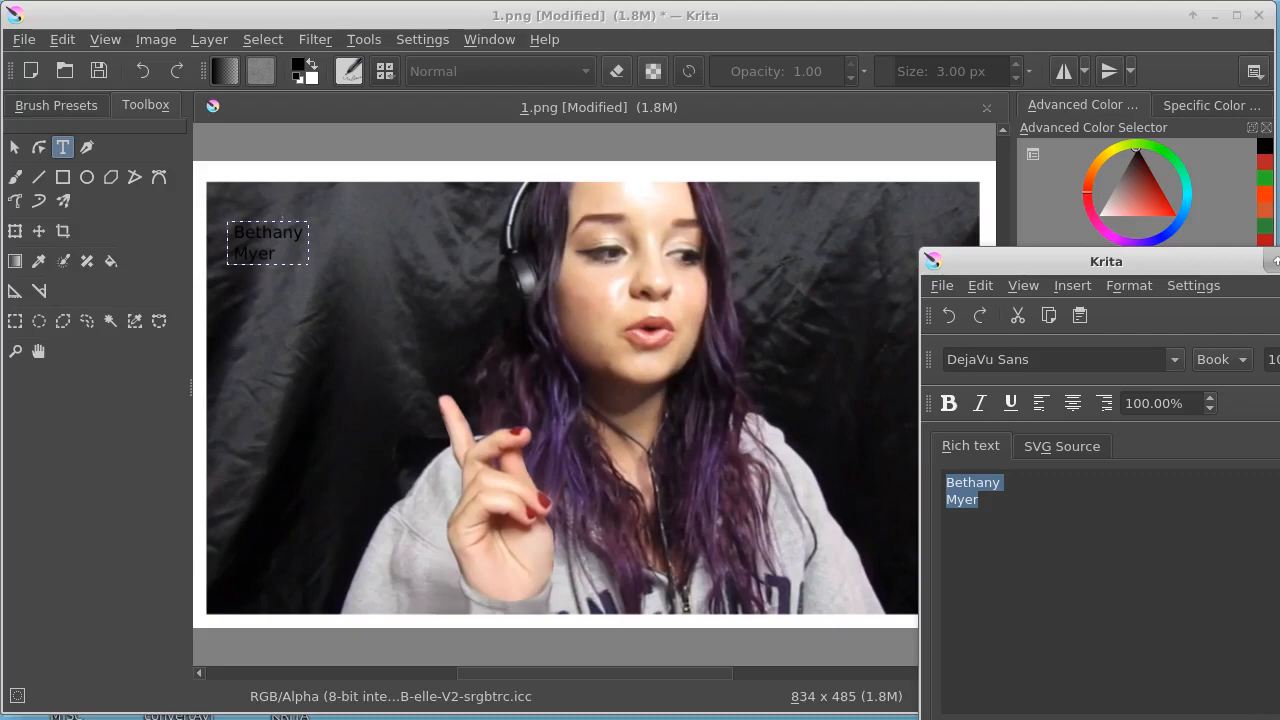
pyautogui.click(1260, 485)
pyautogui.click(1279, 360)
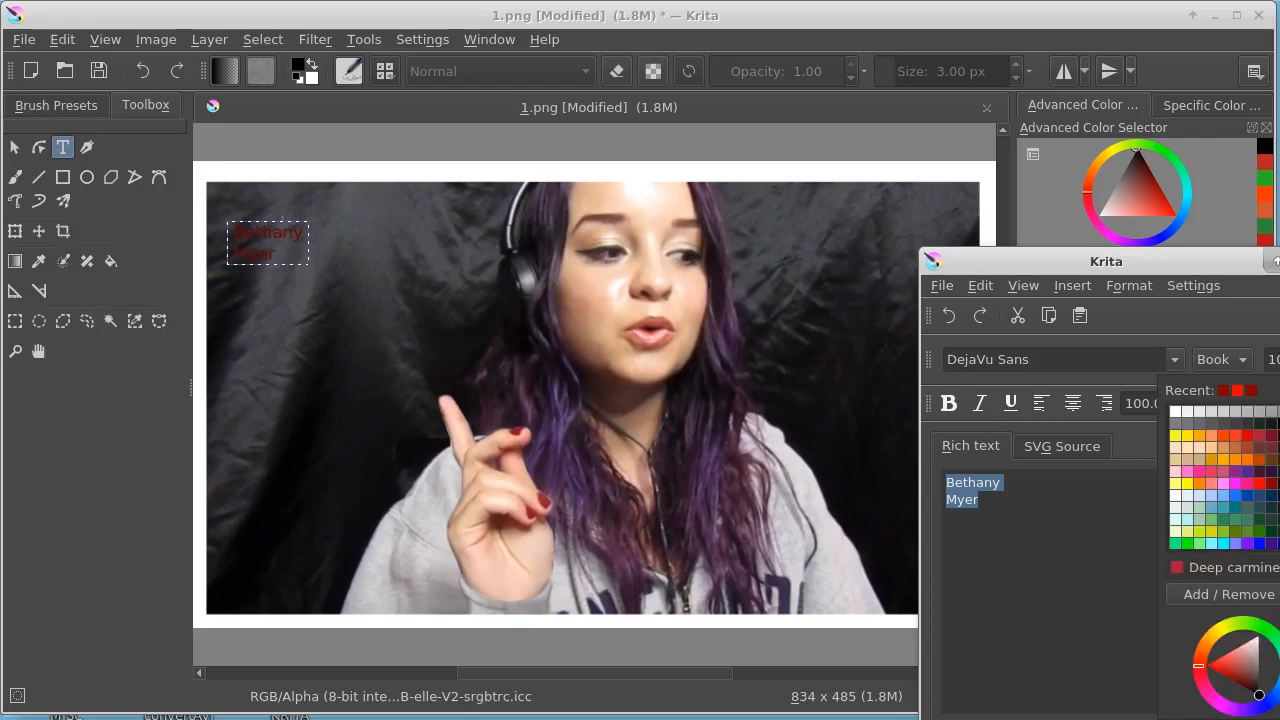
pyautogui.click(1235, 443)
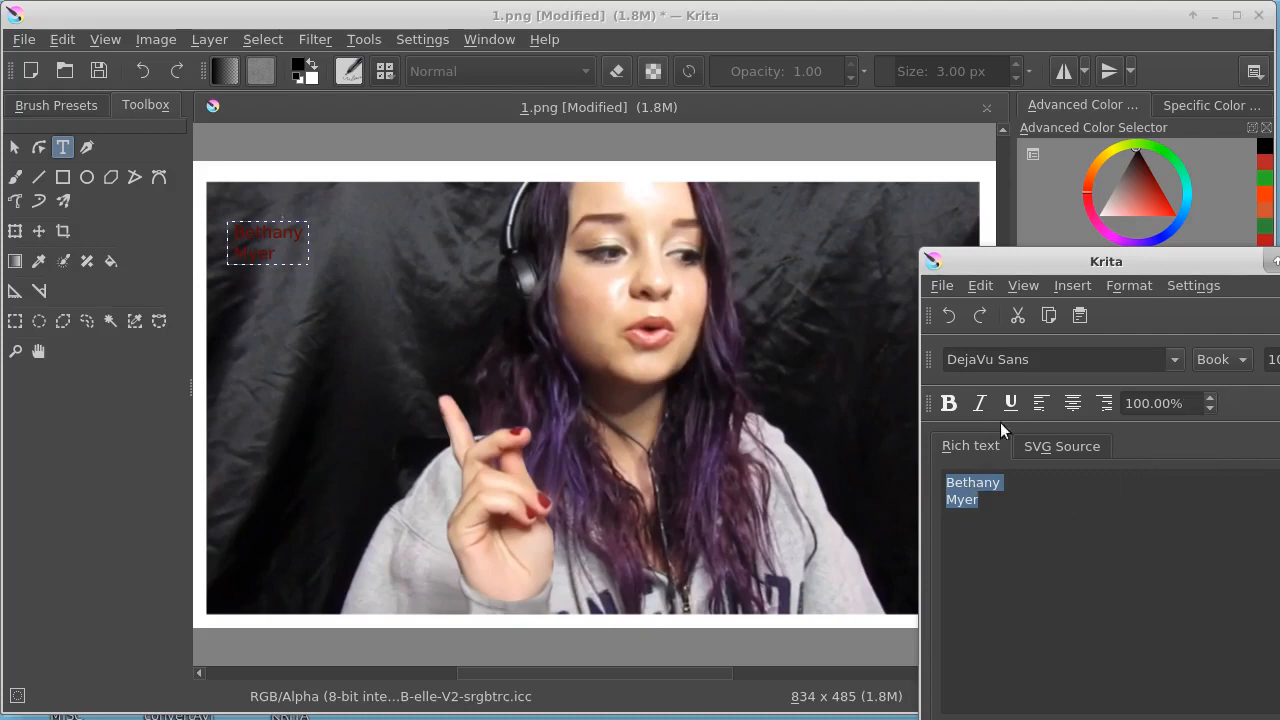
# - Make the name text bold and set its font to URW Chancery L
pyautogui.click(950, 396)
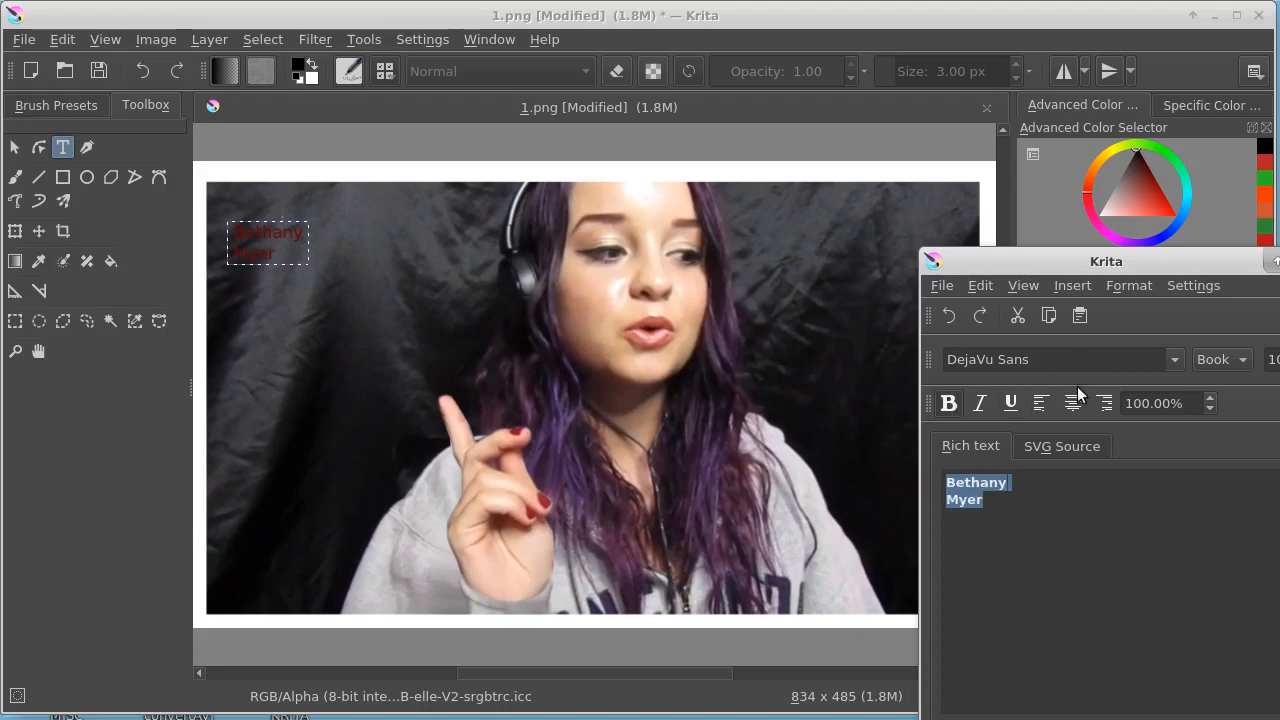
pyautogui.click(1175, 360)
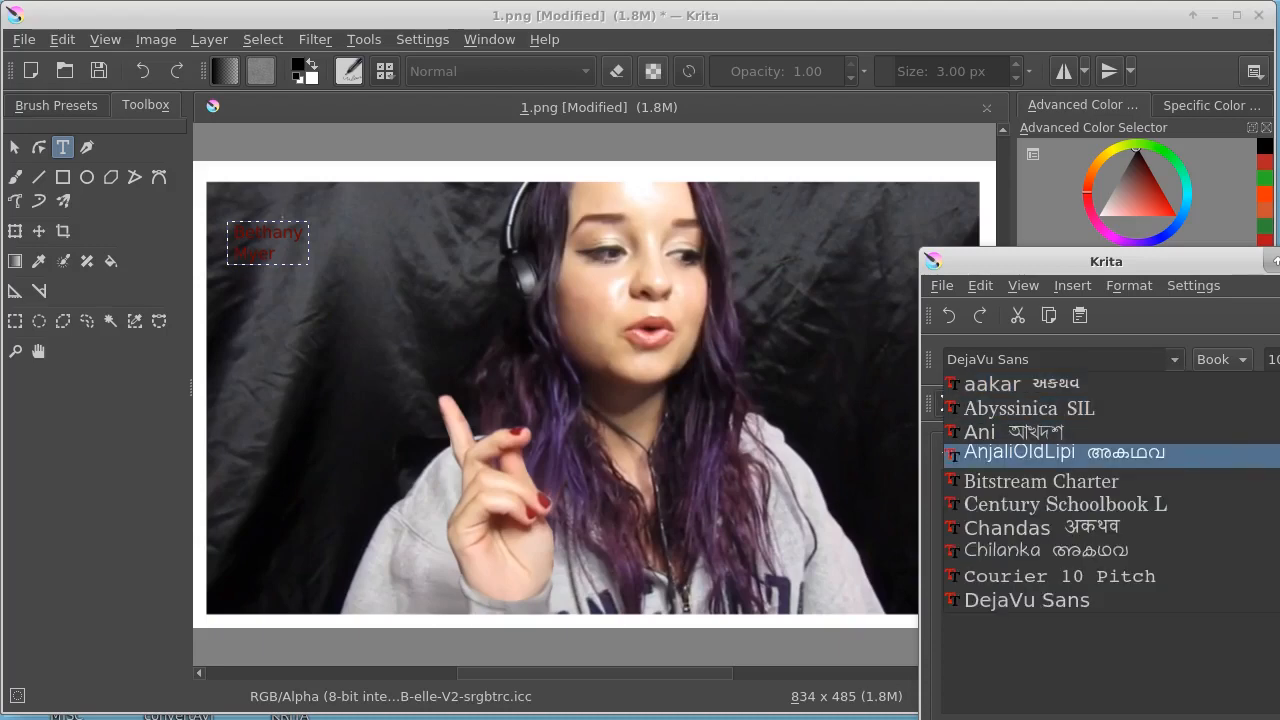
pyautogui.moveTo(1279, 395); pyautogui.dragTo(1268, 594)
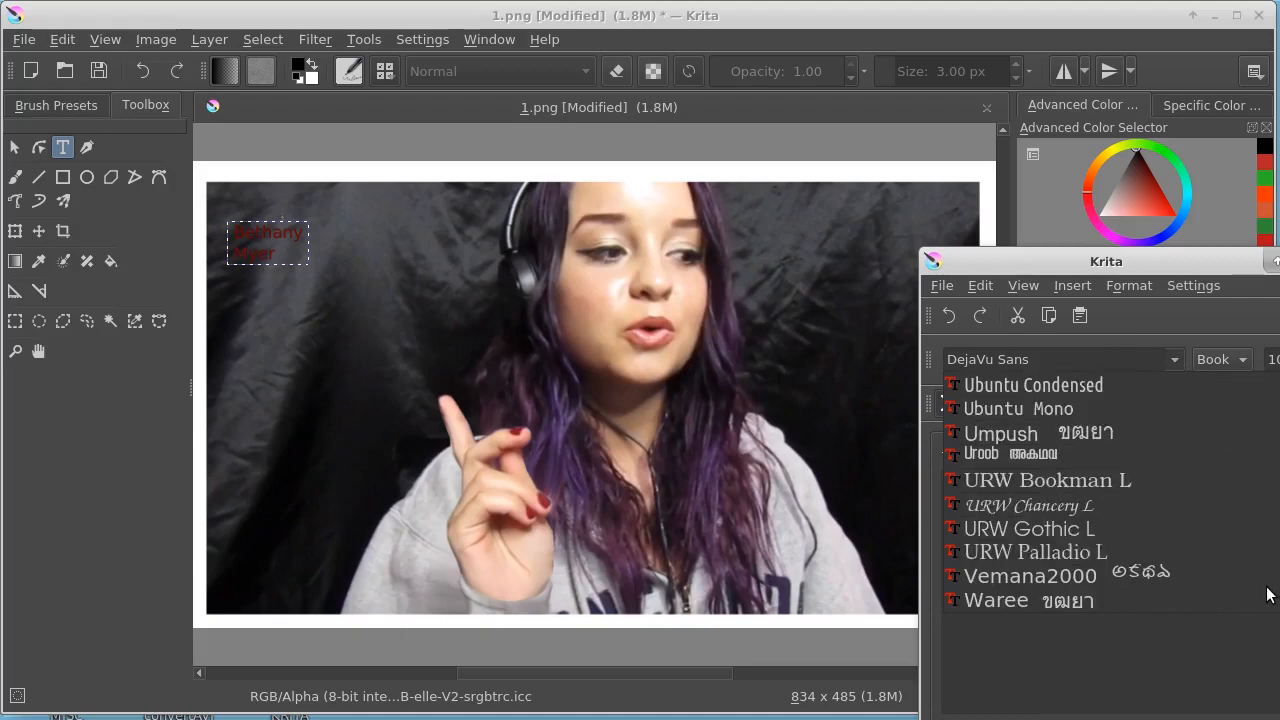
pyautogui.click(1094, 504)
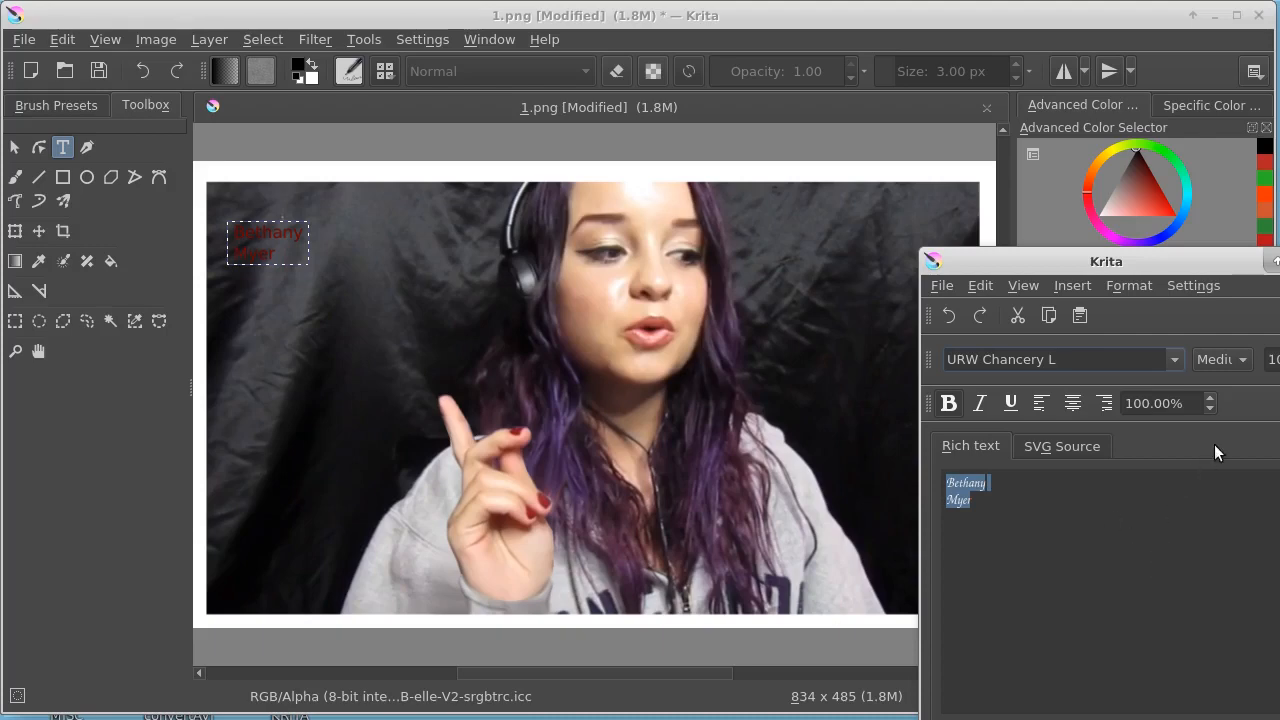
# - Enlarge the name text to size 36 and on to 48, and align both lines to the right
pyautogui.click(1272, 359)
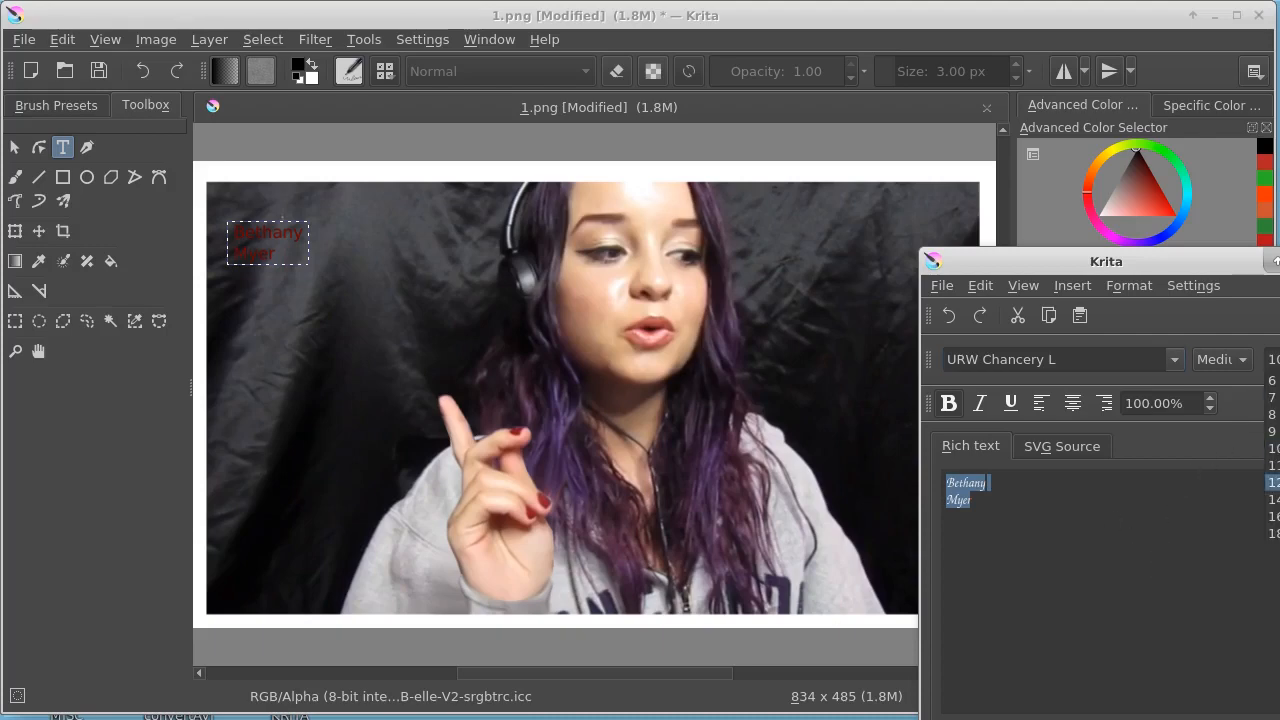
pyautogui.scroll(-3, 1272, 450)
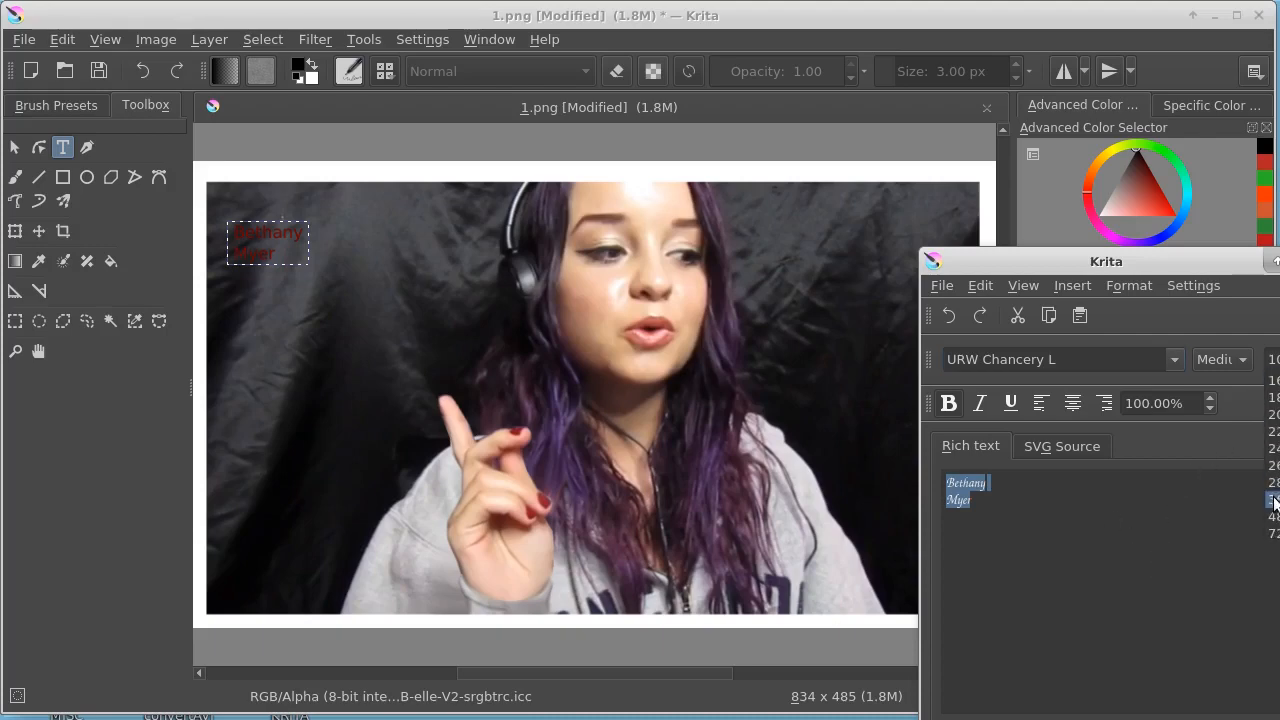
pyautogui.click(1274, 500)
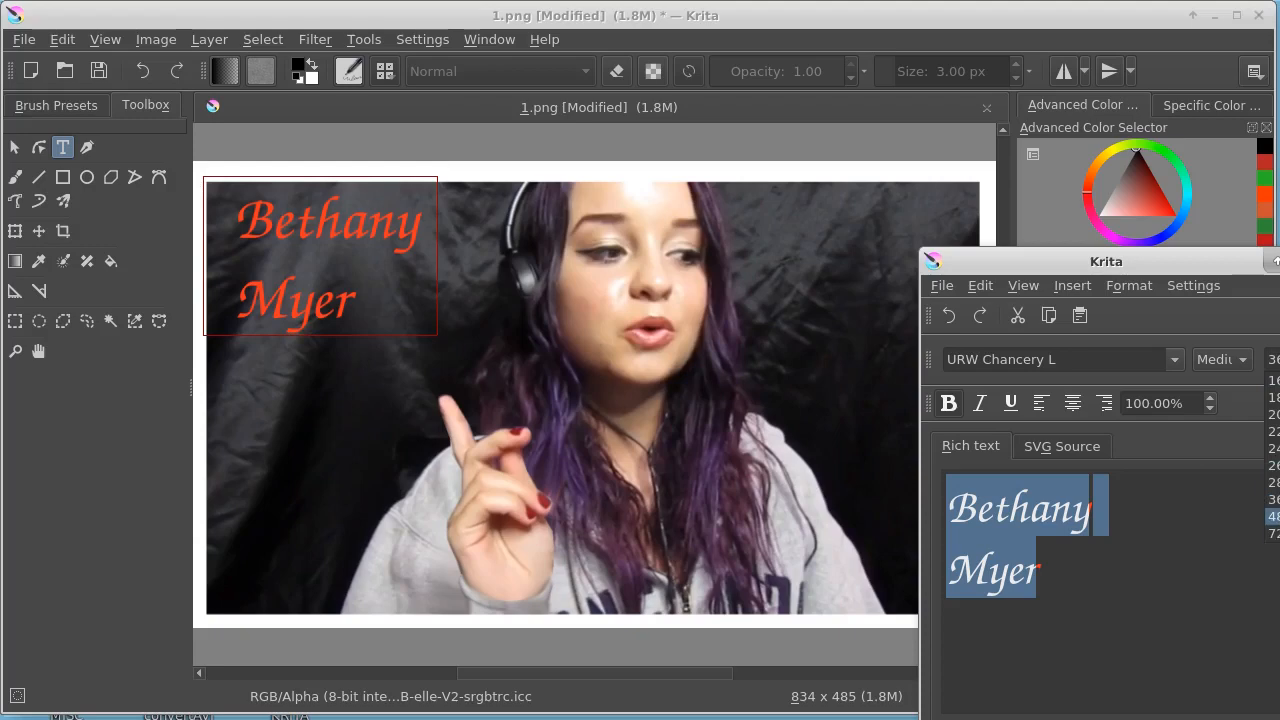
pyautogui.click(1276, 516)
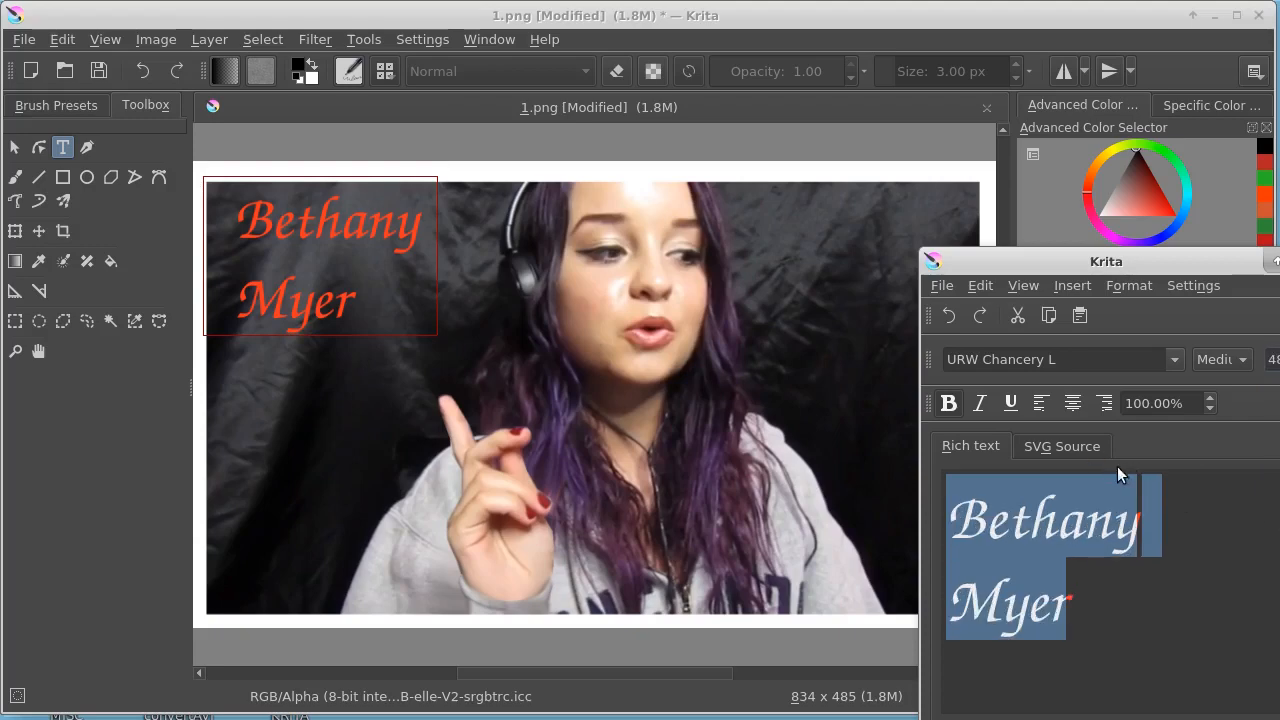
pyautogui.click(1072, 403)
pyautogui.click(1104, 403)
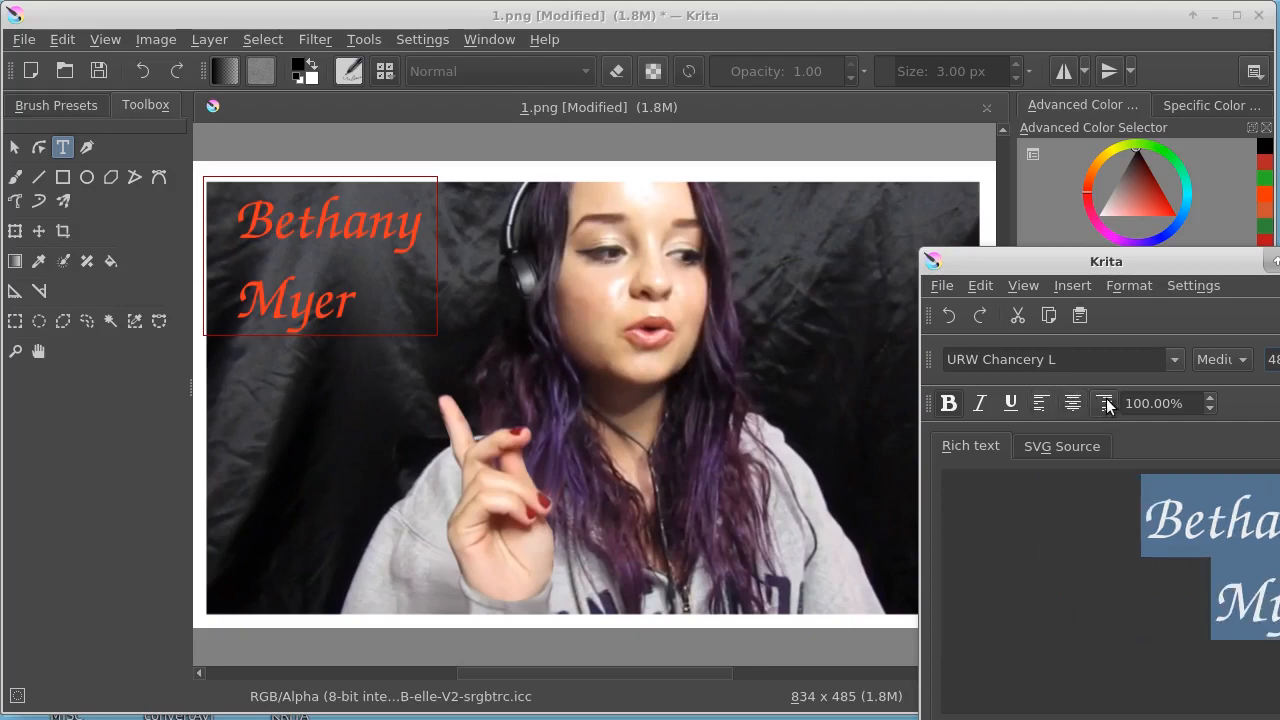
# - Centre both lines of the name text, save it, and move it slightly down within the photo's dark background
pyautogui.click(1069, 404)
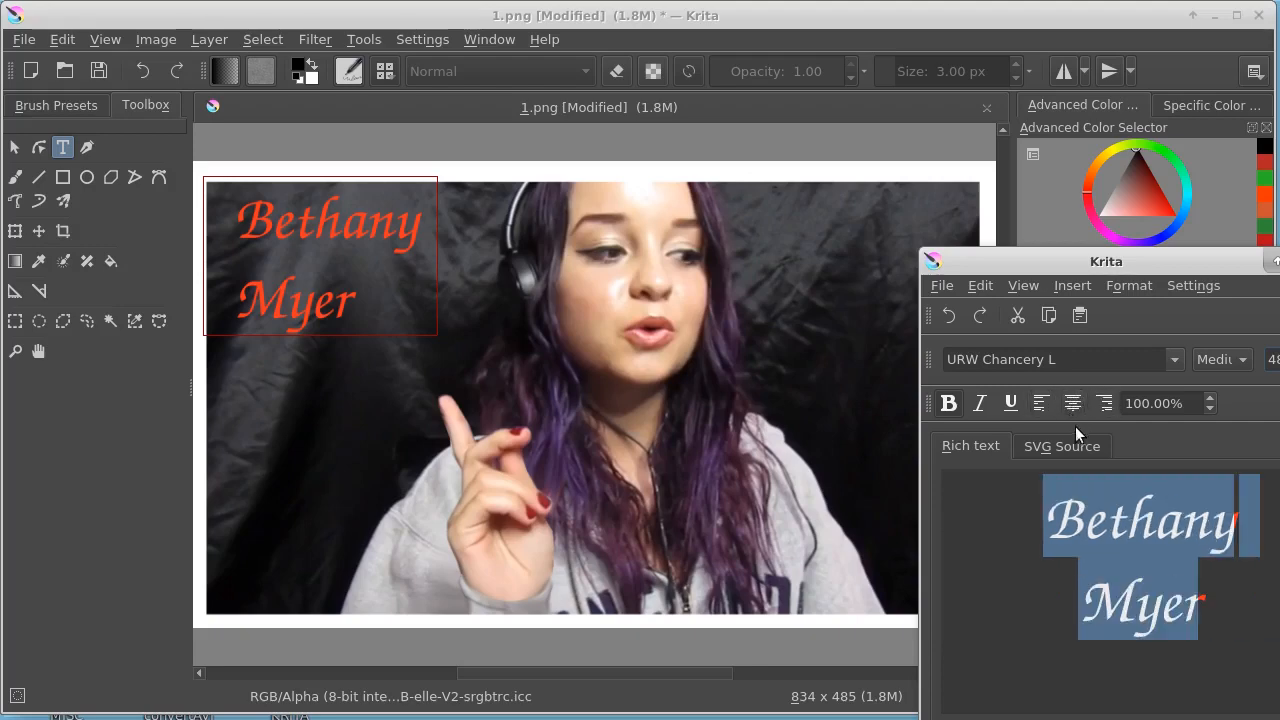
pyautogui.hotkey('ctrl', 's')
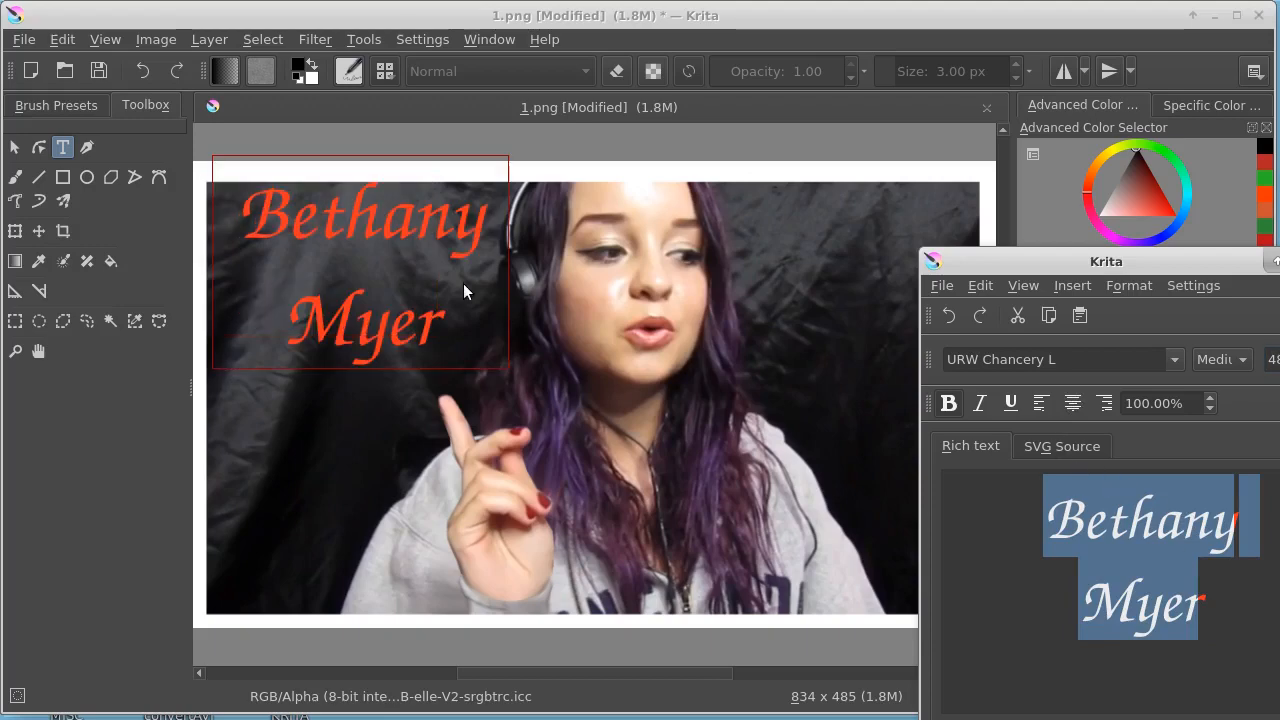
pyautogui.hotkey('ctrl', 'w')
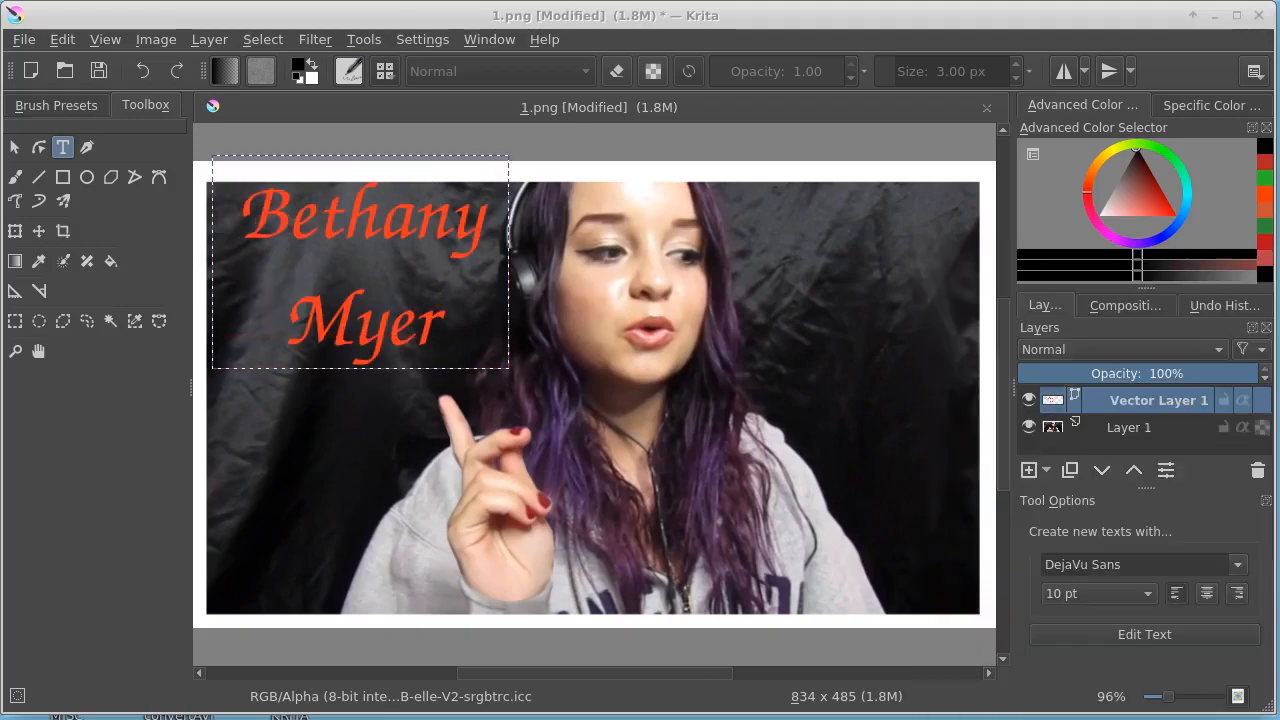
pyautogui.click(38, 231)
pyautogui.moveTo(302, 237); pyautogui.dragTo(320, 302)
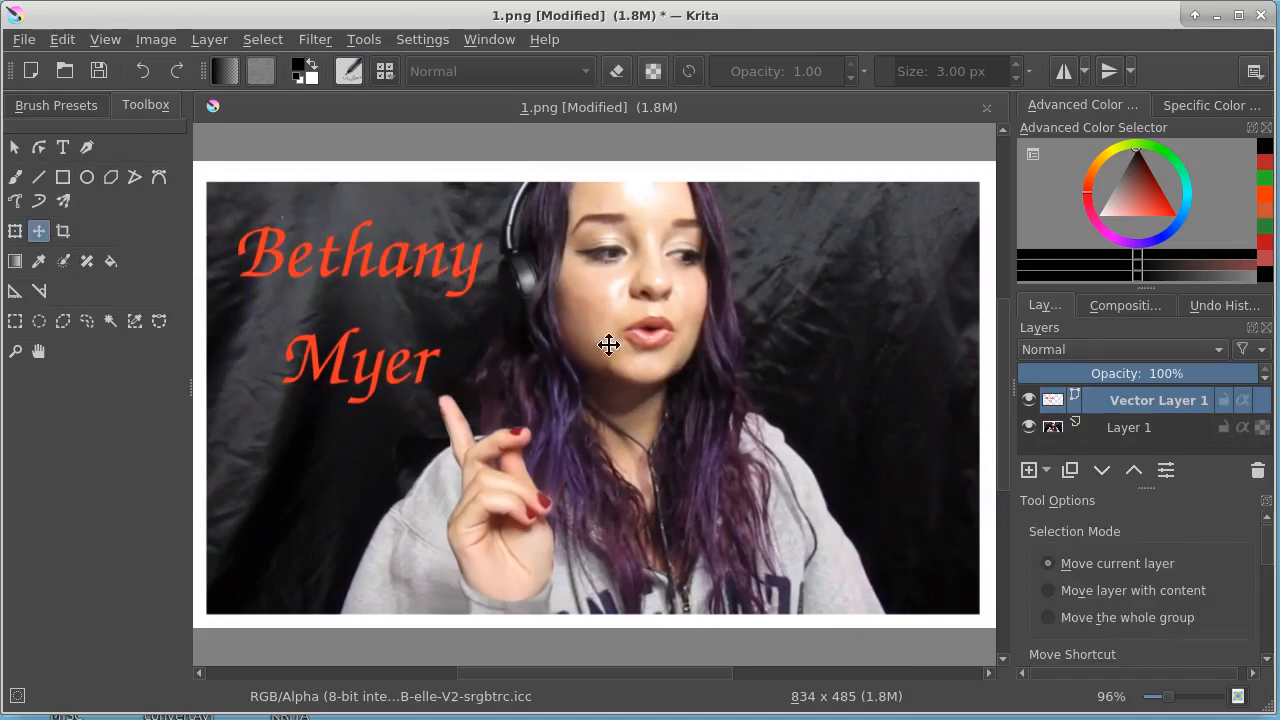
# - Add a new paint layer directly above Layer 1, beneath the text's vector layer
pyautogui.click(1133, 432)
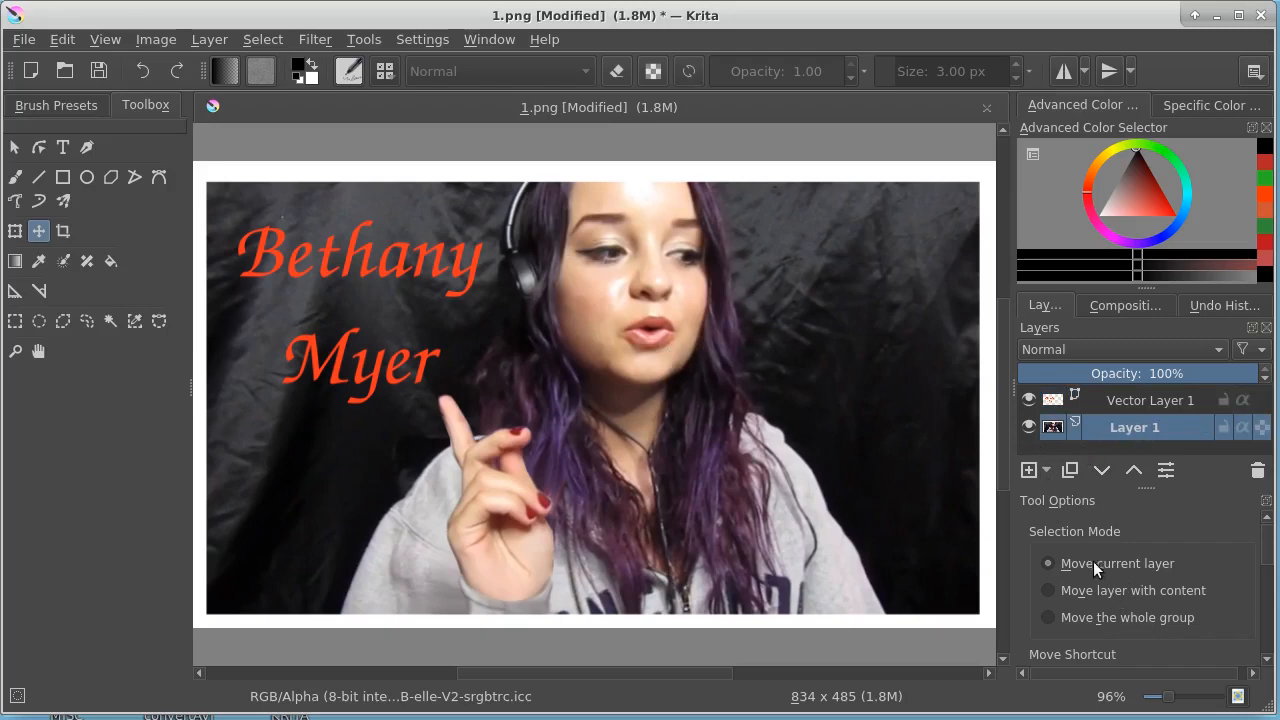
pyautogui.click(1028, 470)
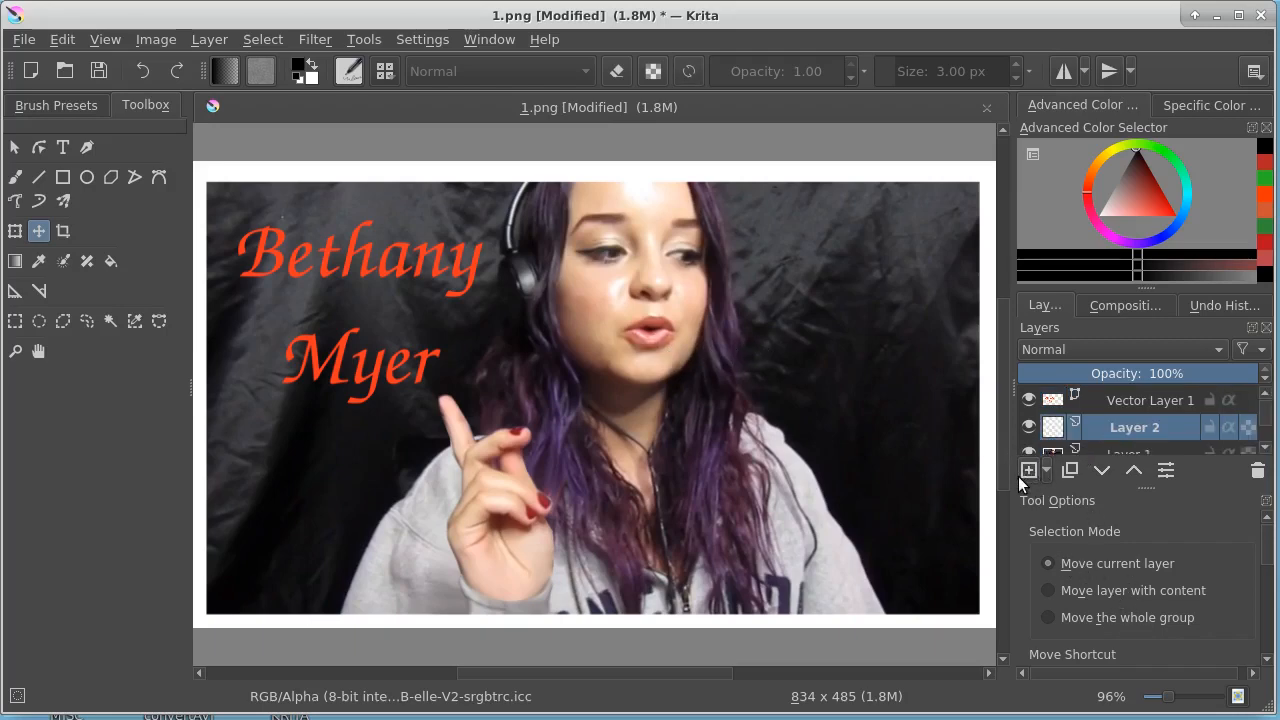
pyautogui.click(1266, 425)
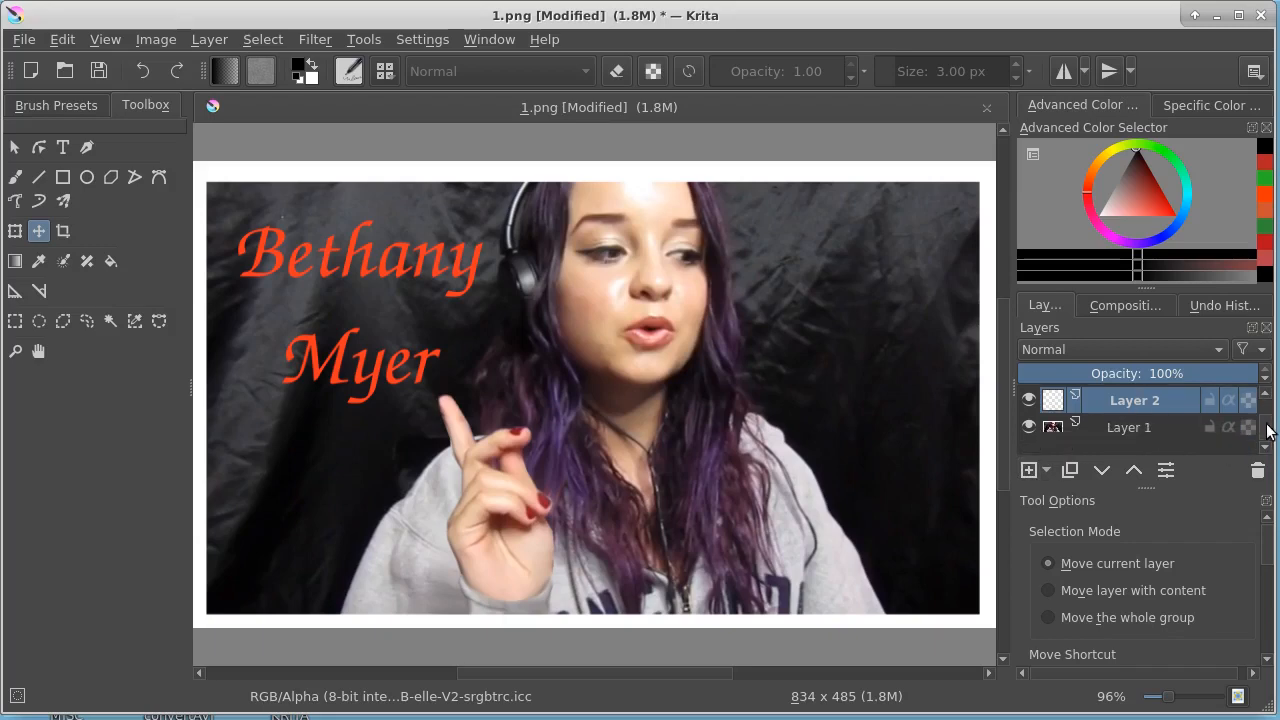
# - Apply the G'MIC-Qt Brushify filter to Layer 1 with an Ellipse brush shape and the default settings
pyautogui.click(1116, 430)
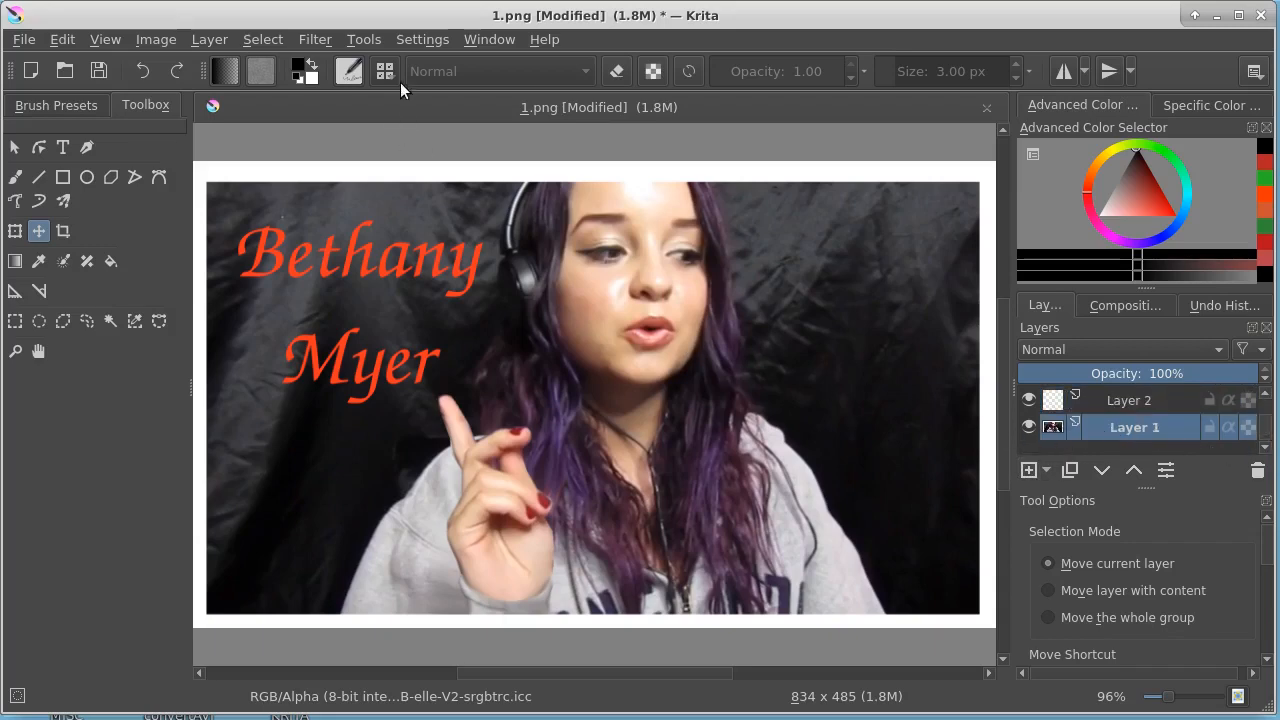
pyautogui.click(316, 39)
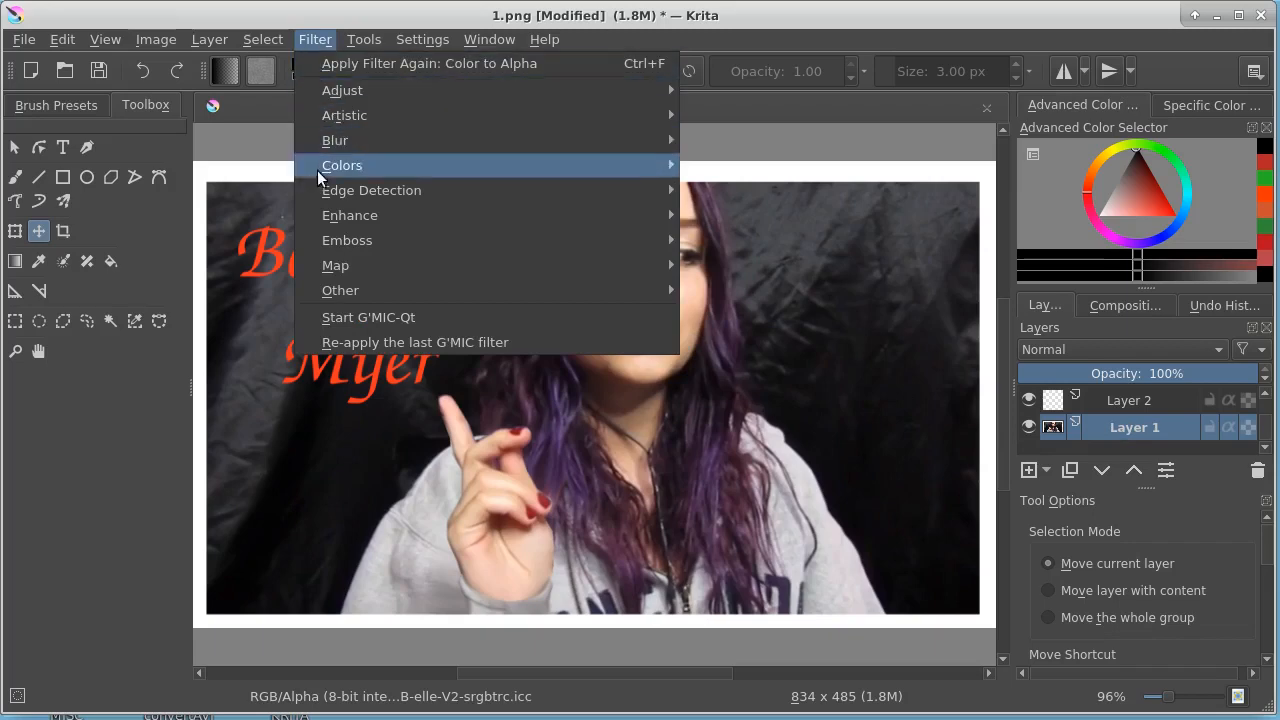
pyautogui.click(464, 318)
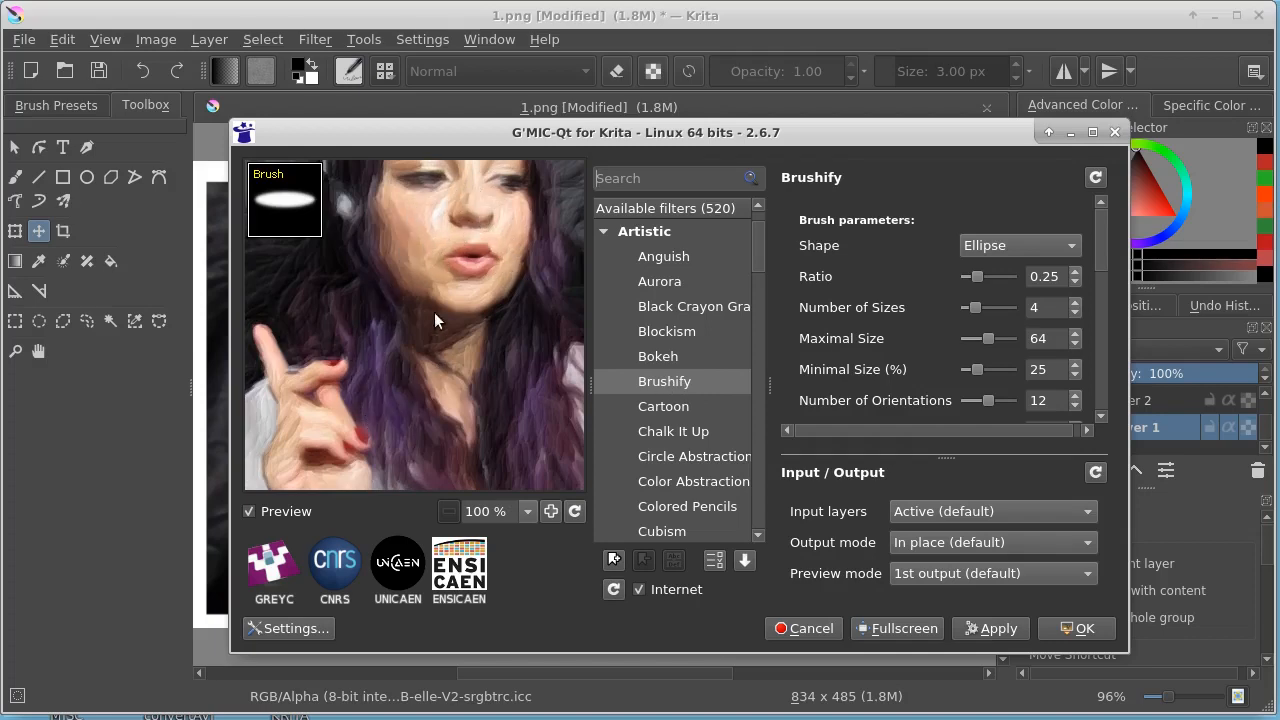
pyautogui.click(1079, 626)
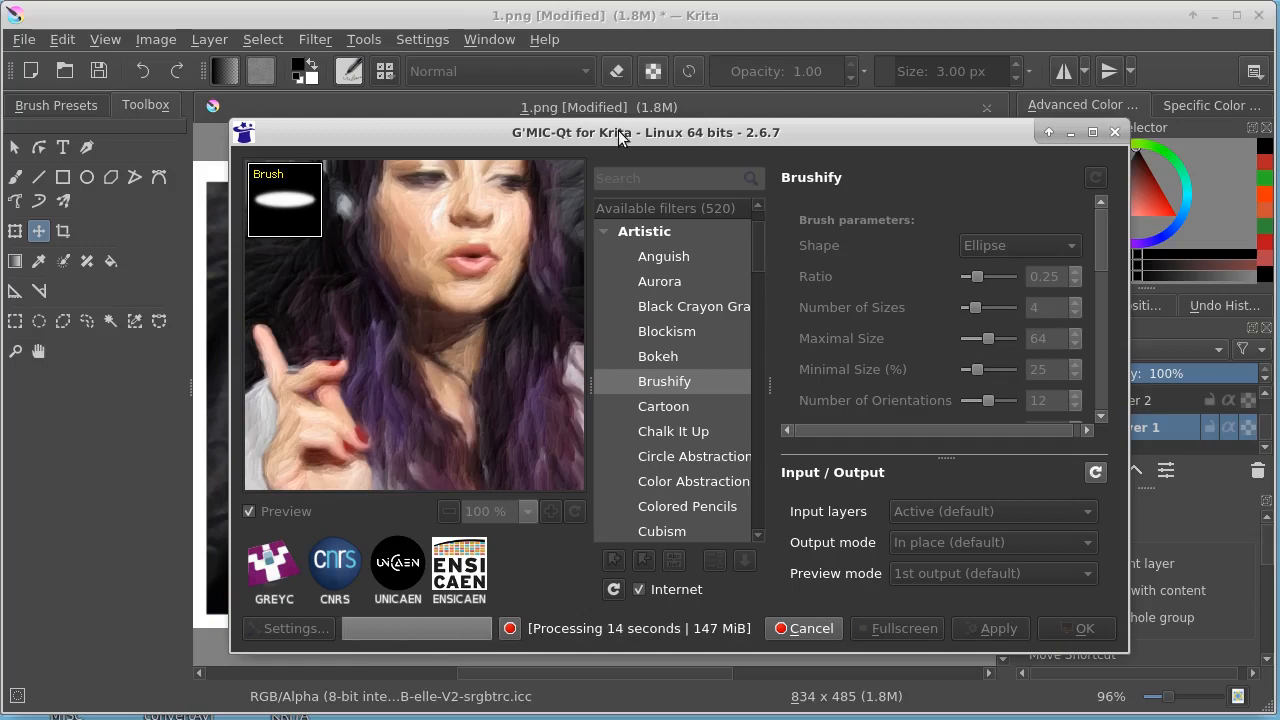
pyautogui.moveTo(618, 131); pyautogui.dragTo(712, 496)
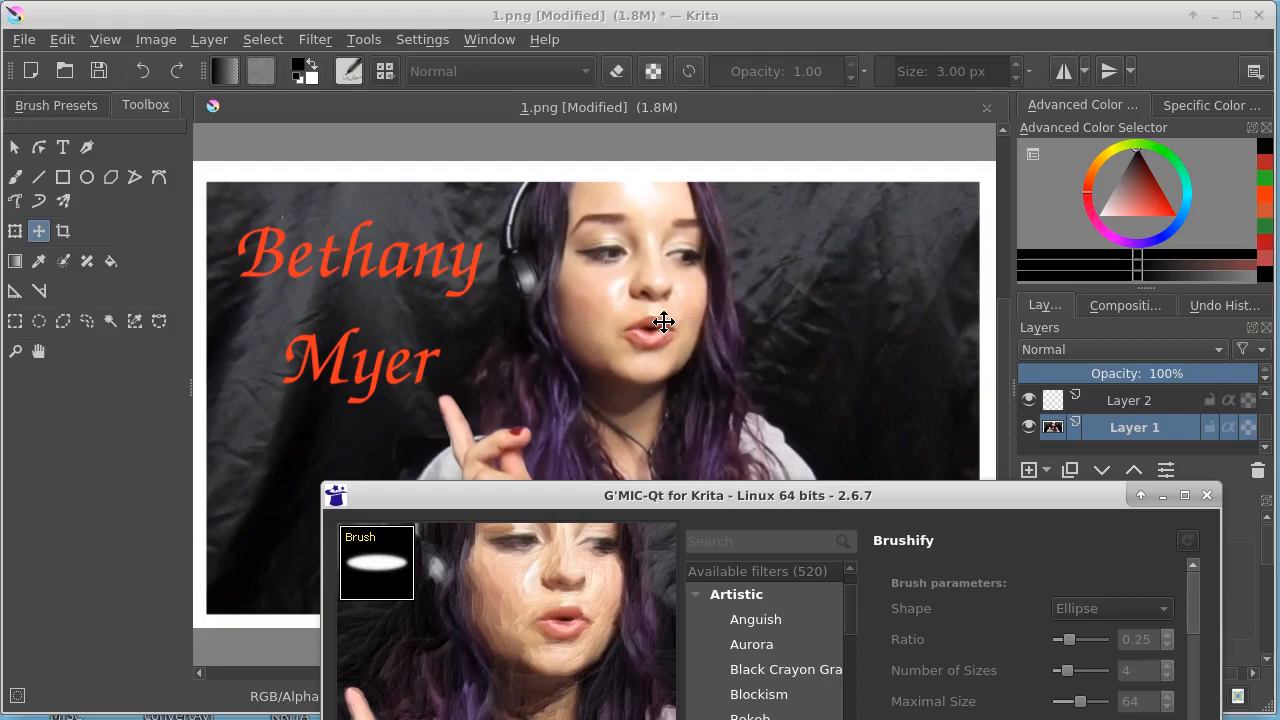
pyautogui.moveTo(614, 486); pyautogui.dragTo(594, 141)
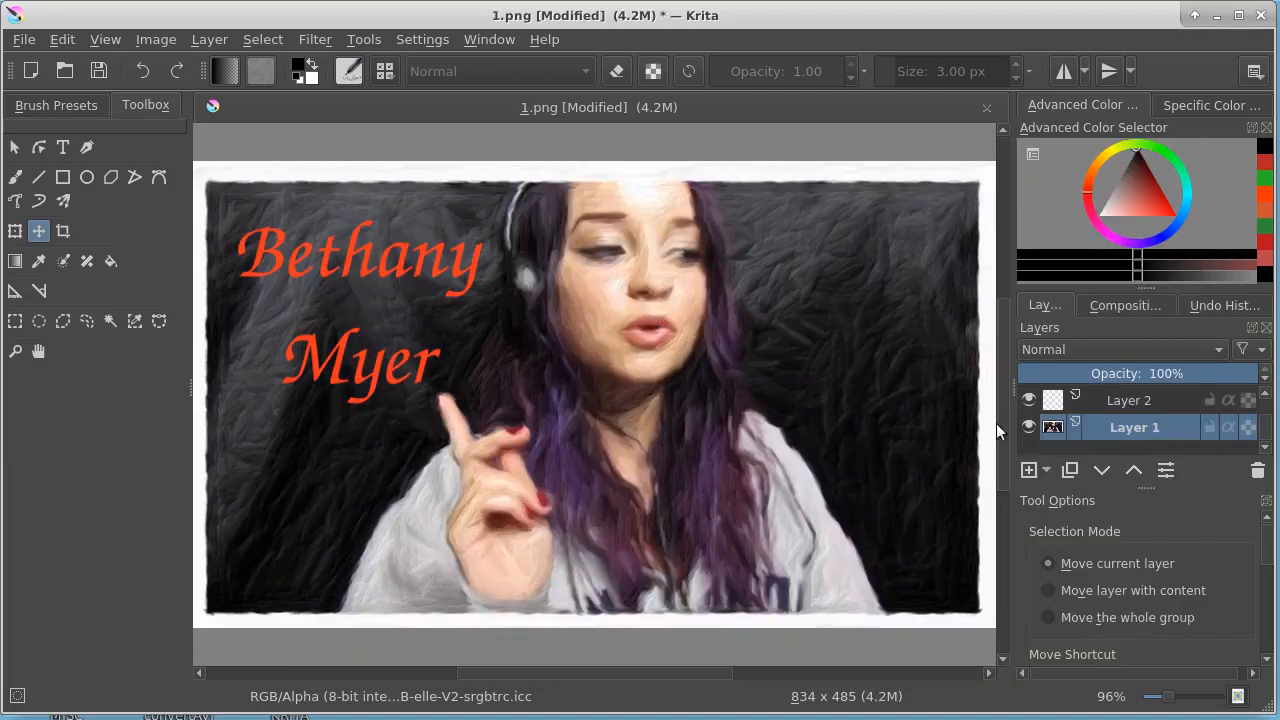
# - On Layer 2, draw a pattern-filled rectangle of about 804 x 443 px without an outline, covering the photo inside its white border
pyautogui.click(1121, 399)
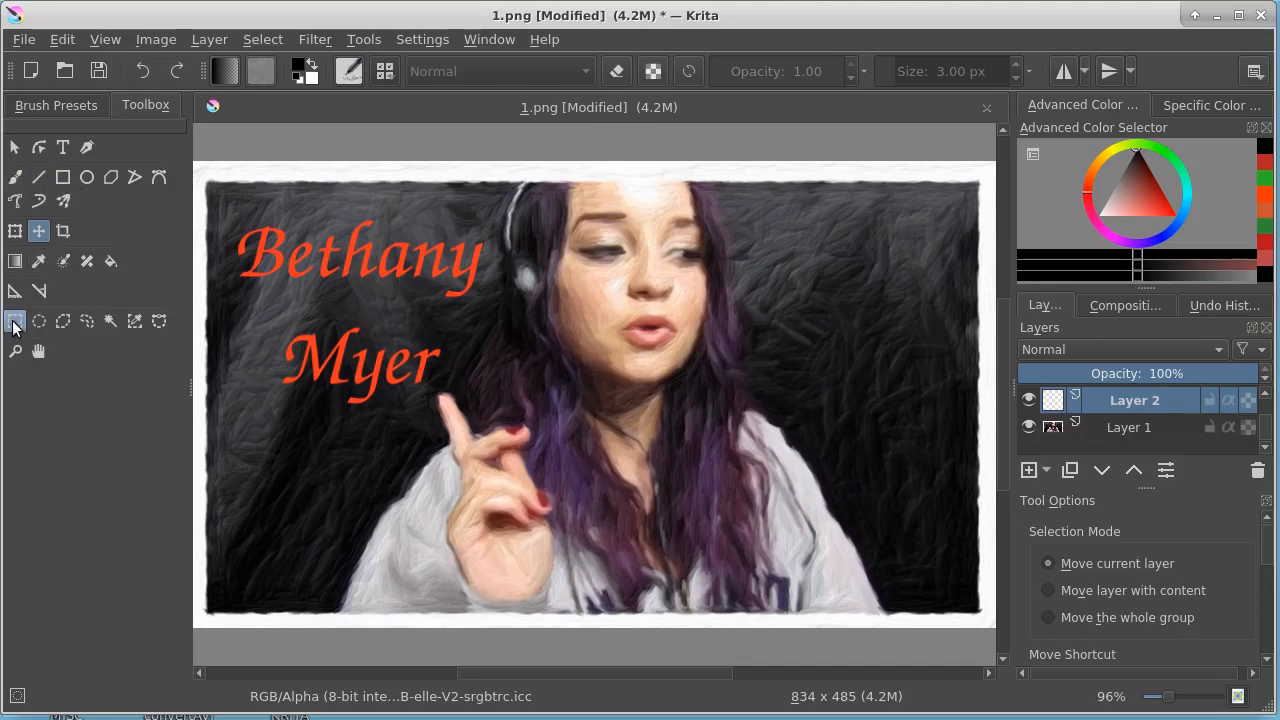
pyautogui.click(62, 177)
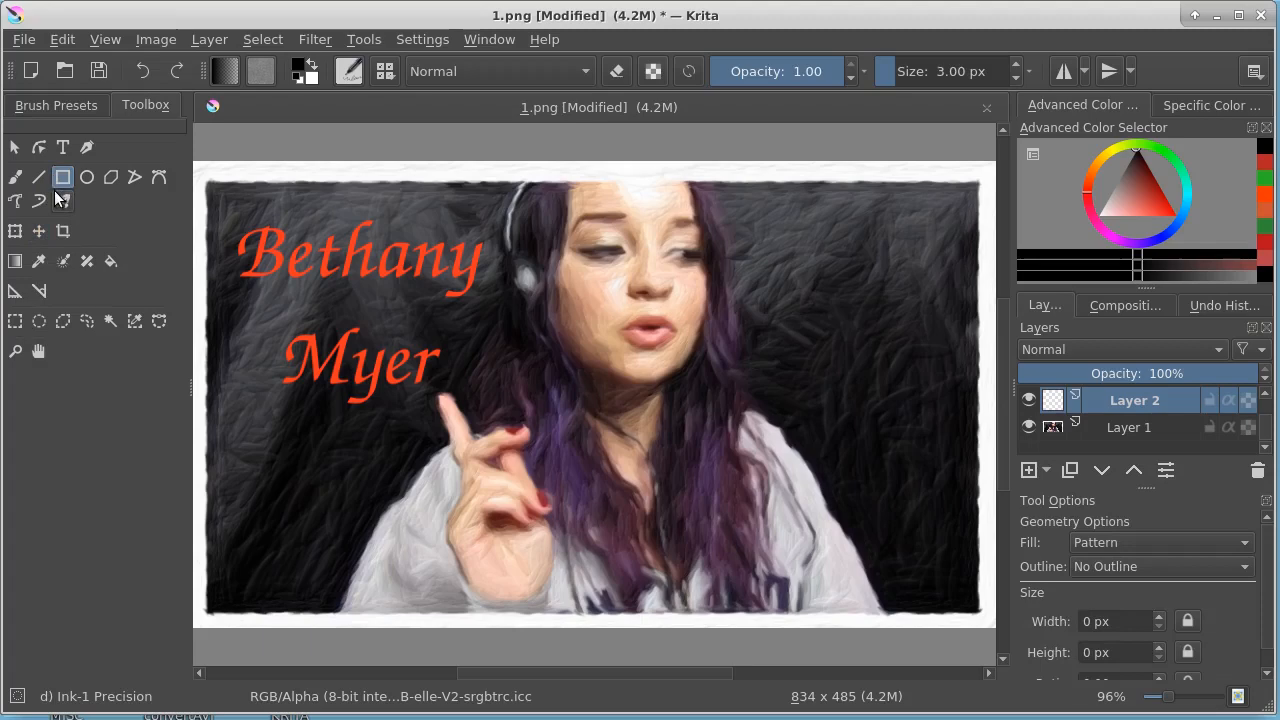
pyautogui.click(260, 71)
pyautogui.moveTo(205, 182); pyautogui.dragTo(975, 610)
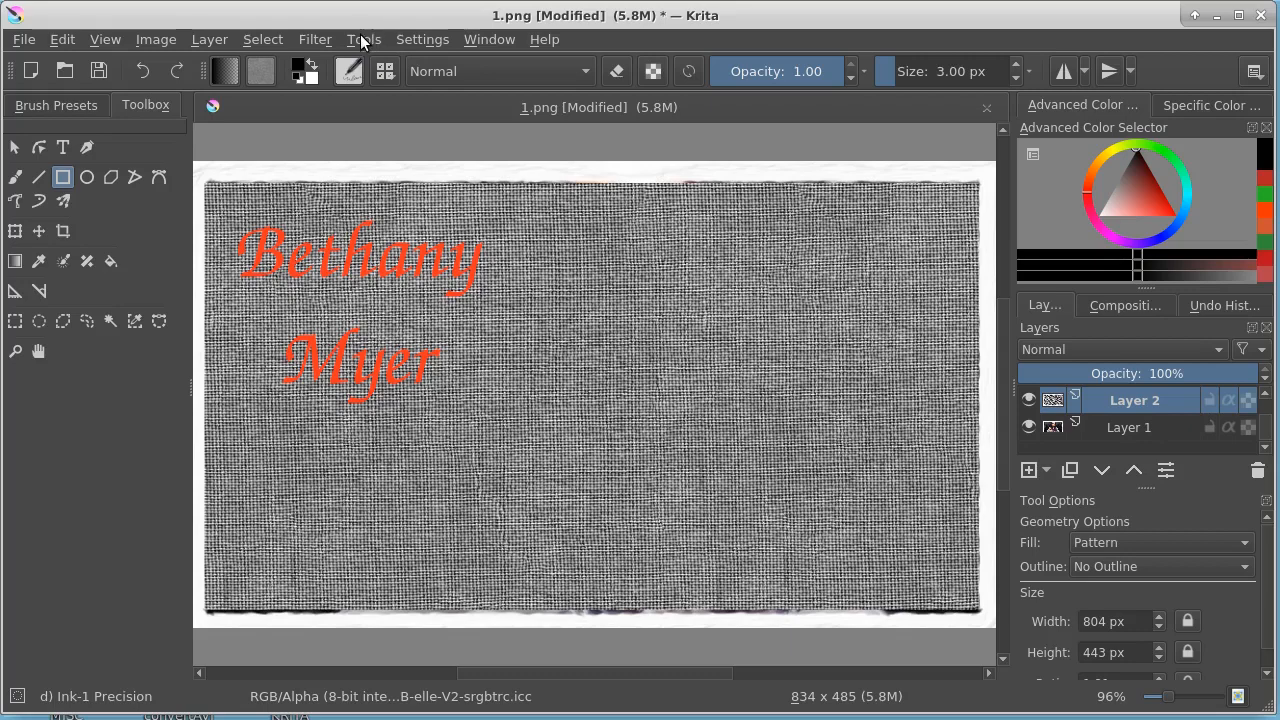
# - Apply Color to Alpha to the pattern on Layer 2 with white and threshold 100, and lower the layer's opacity to 32%
pyautogui.click(318, 39)
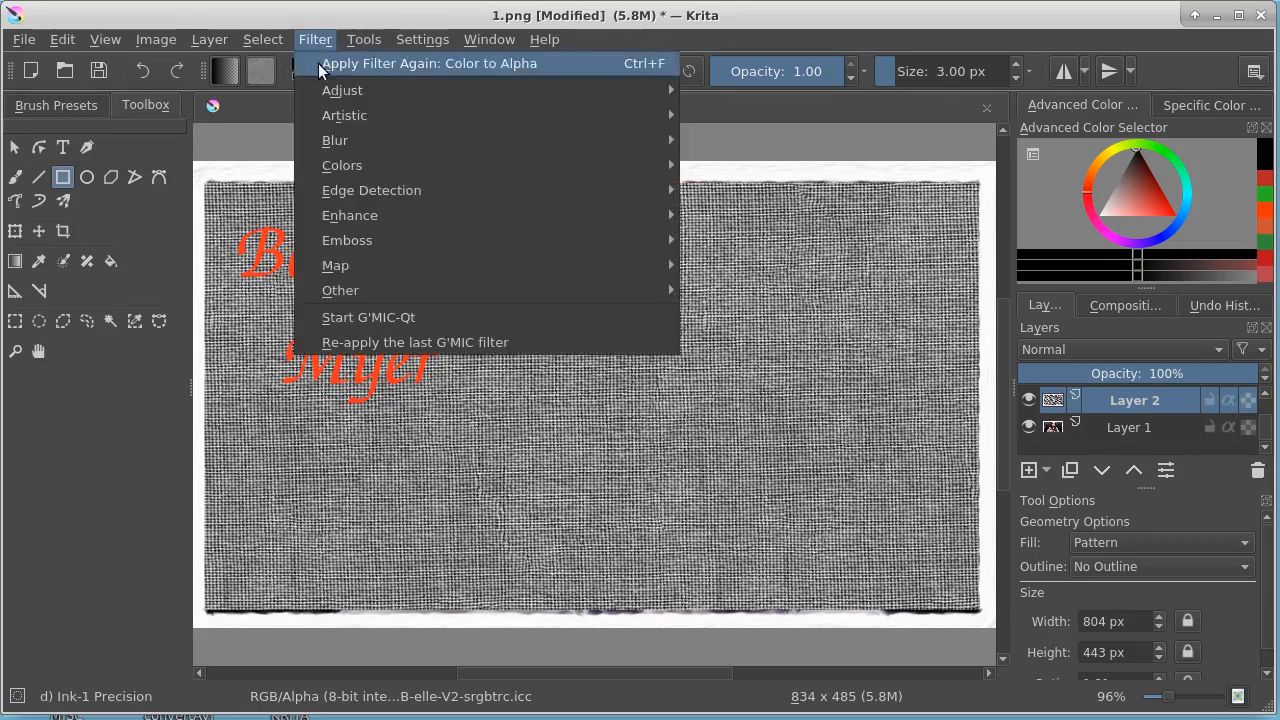
pyautogui.moveTo(318, 140)
pyautogui.moveTo(527, 163)
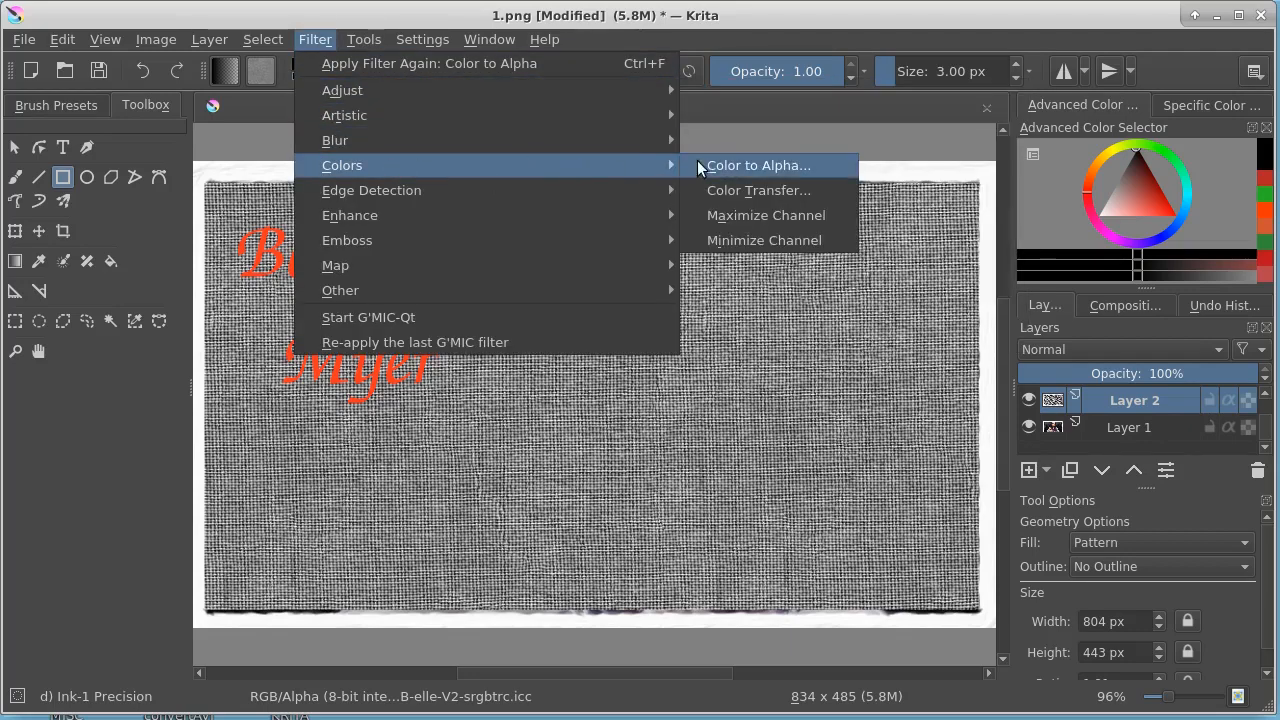
pyautogui.click(744, 165)
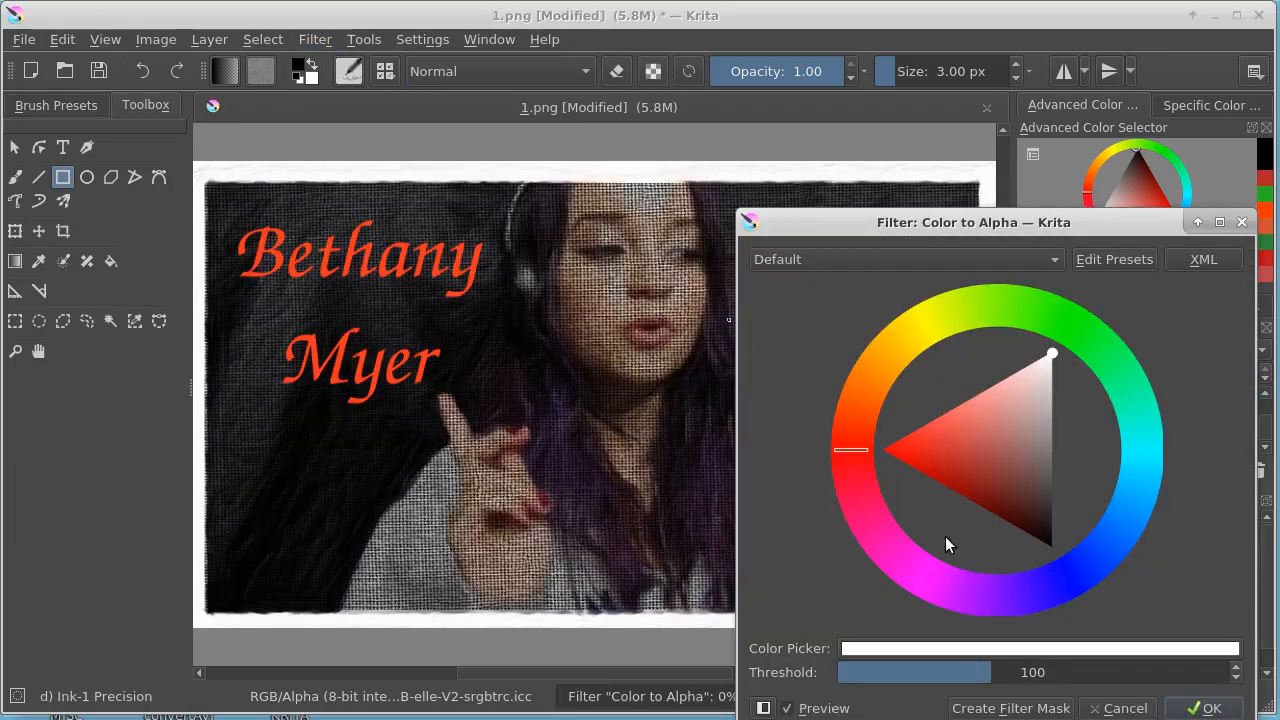
pyautogui.click(1206, 708)
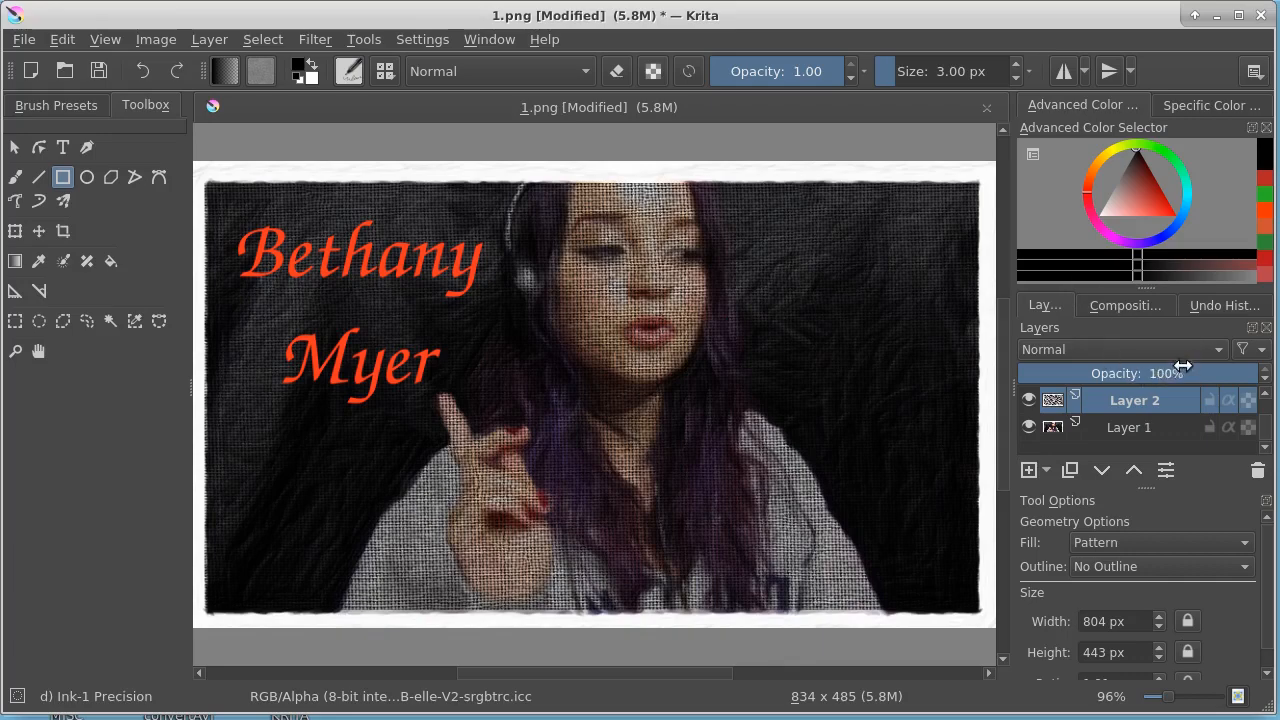
pyautogui.moveTo(1182, 367); pyautogui.dragTo(1098, 373)
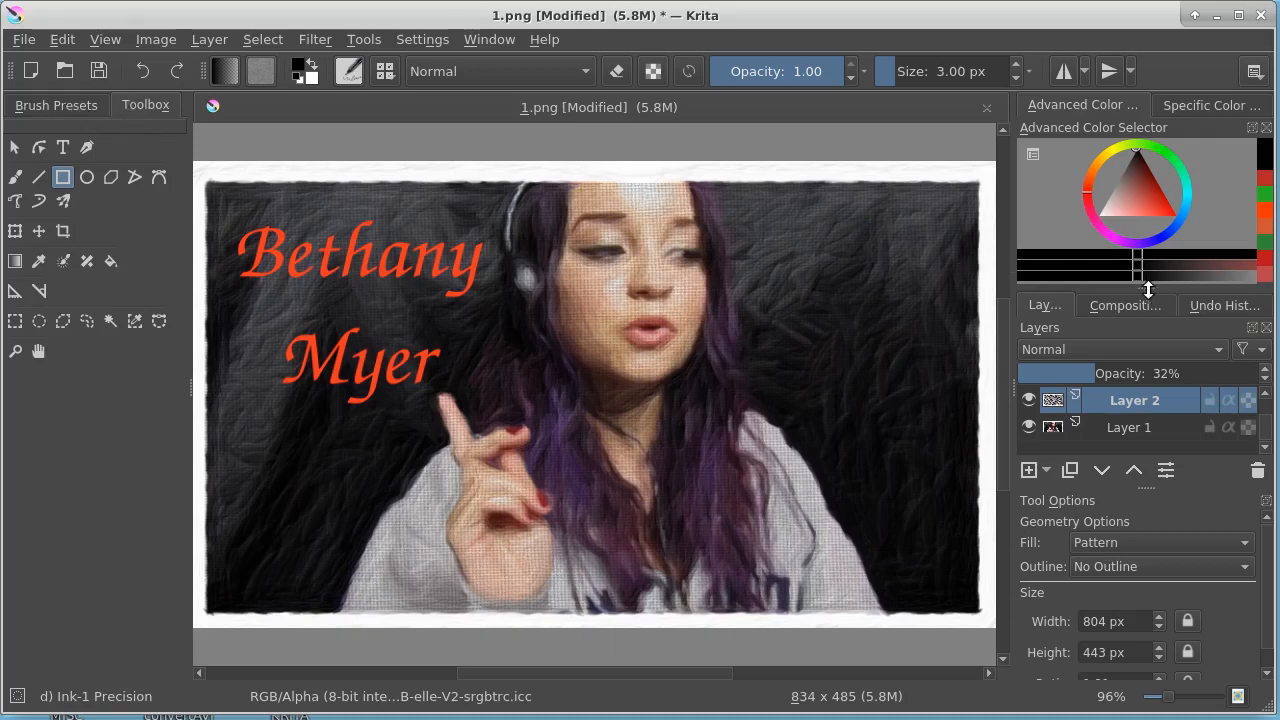
# - Enlarge the Advanced Color Selector and pick a muted dark red, about #933636, as the foreground colour
pyautogui.moveTo(1149, 285); pyautogui.dragTo(1134, 430)
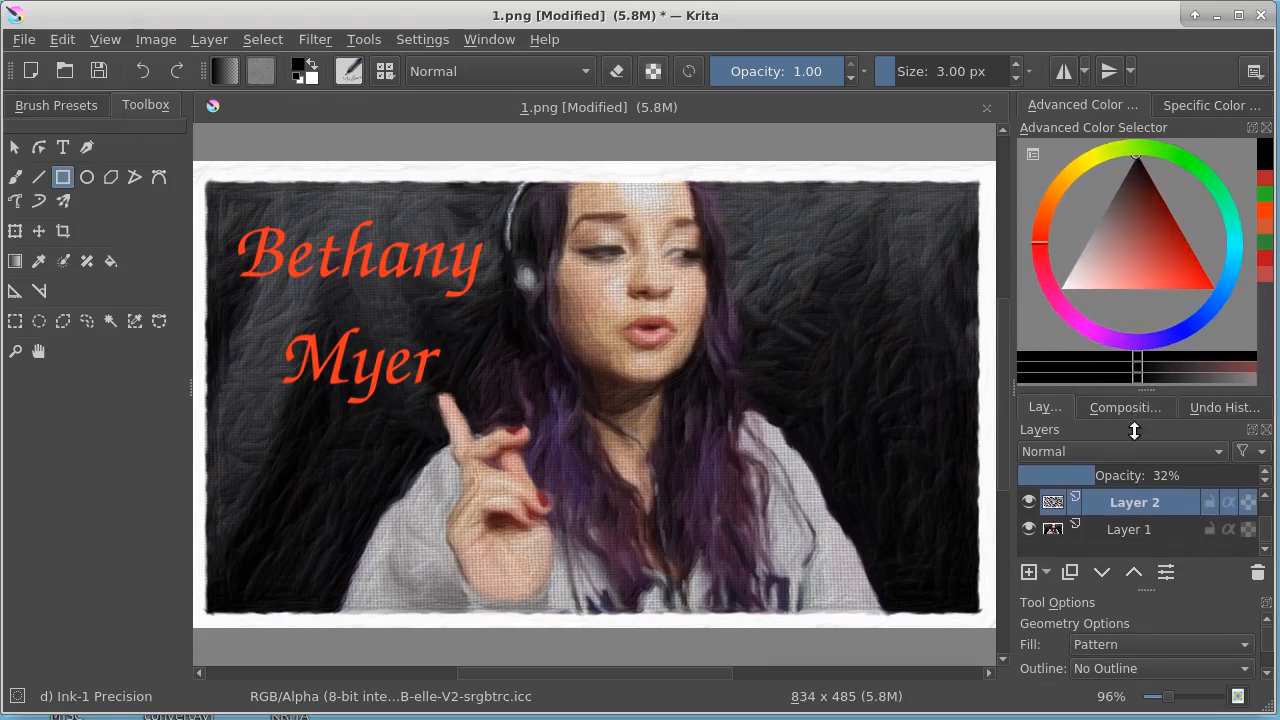
pyautogui.click(1148, 254)
pyautogui.click(1148, 231)
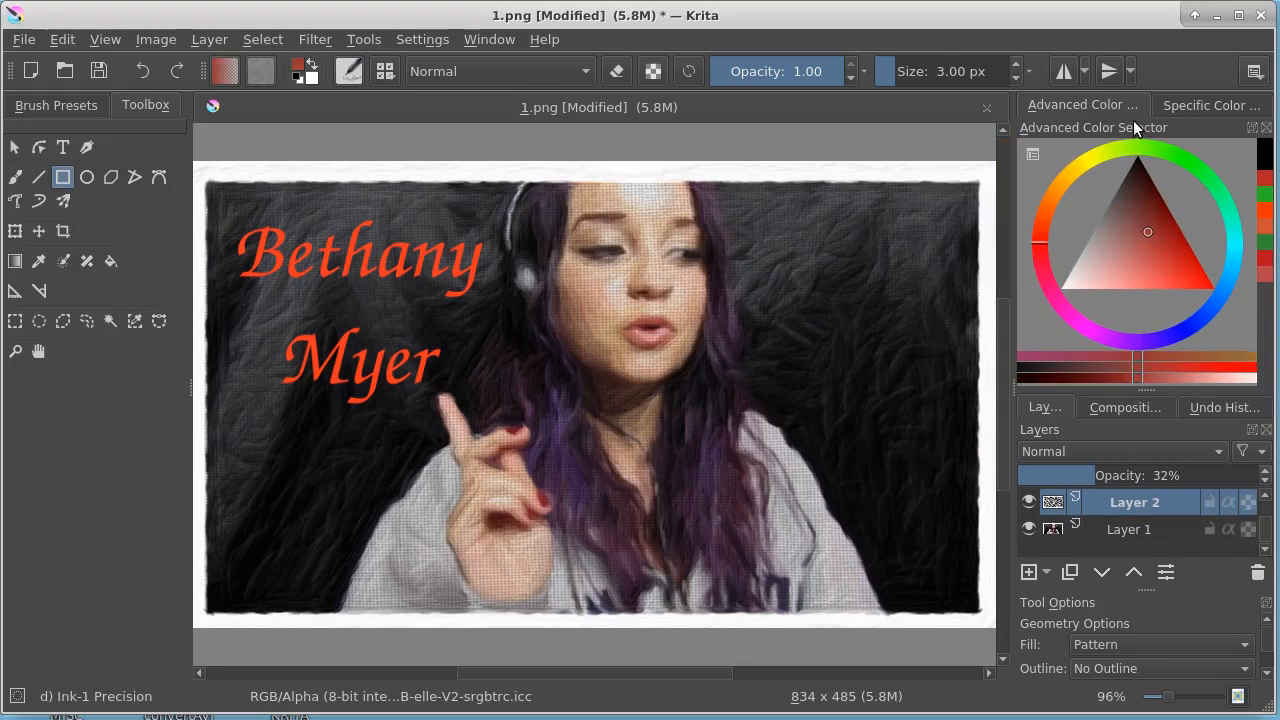
# - View the Specific Color Selector, Compositions and Undo History dockers, and return to the Advanced Color Selector and Layers
pyautogui.click(1210, 106)
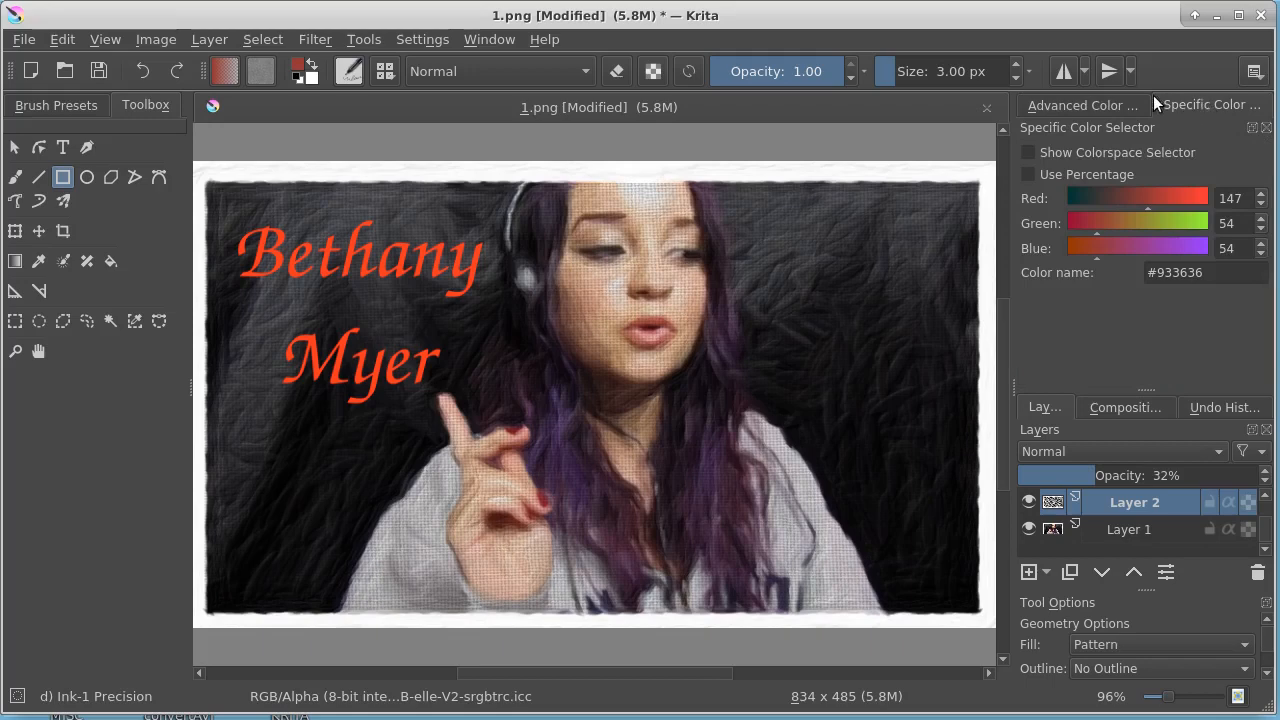
pyautogui.click(1110, 100)
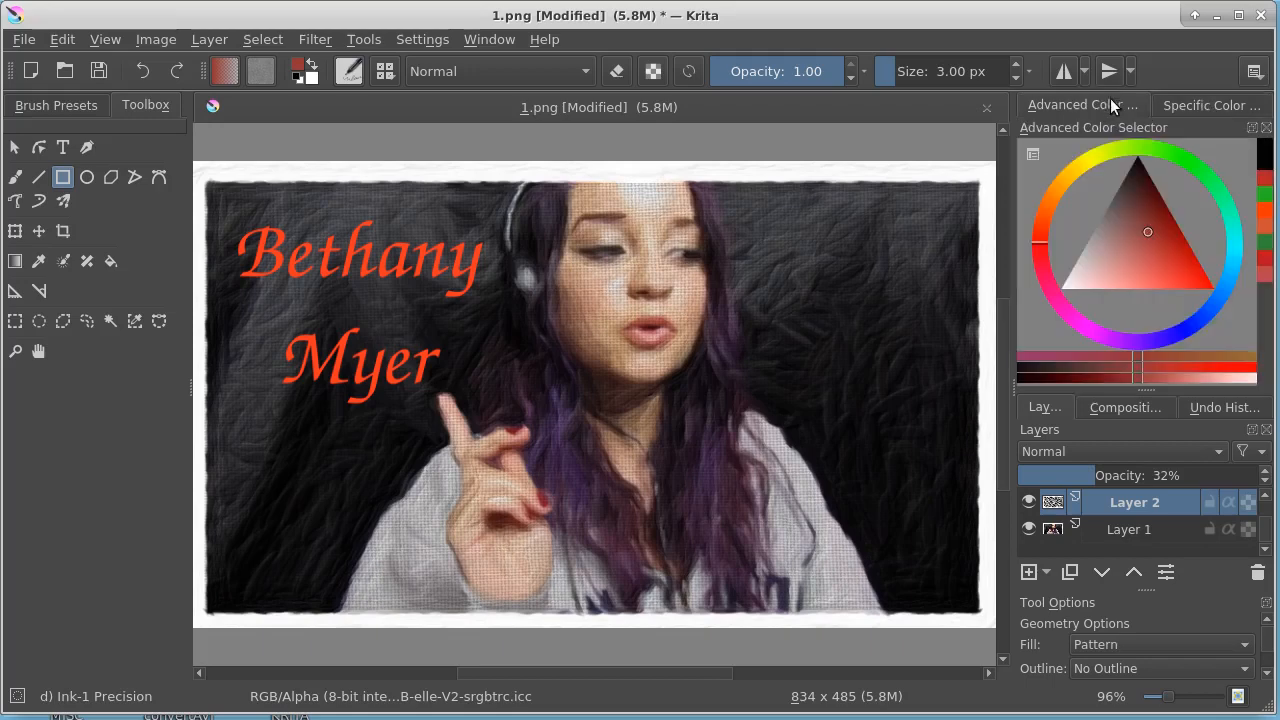
pyautogui.click(1139, 403)
pyautogui.click(1225, 401)
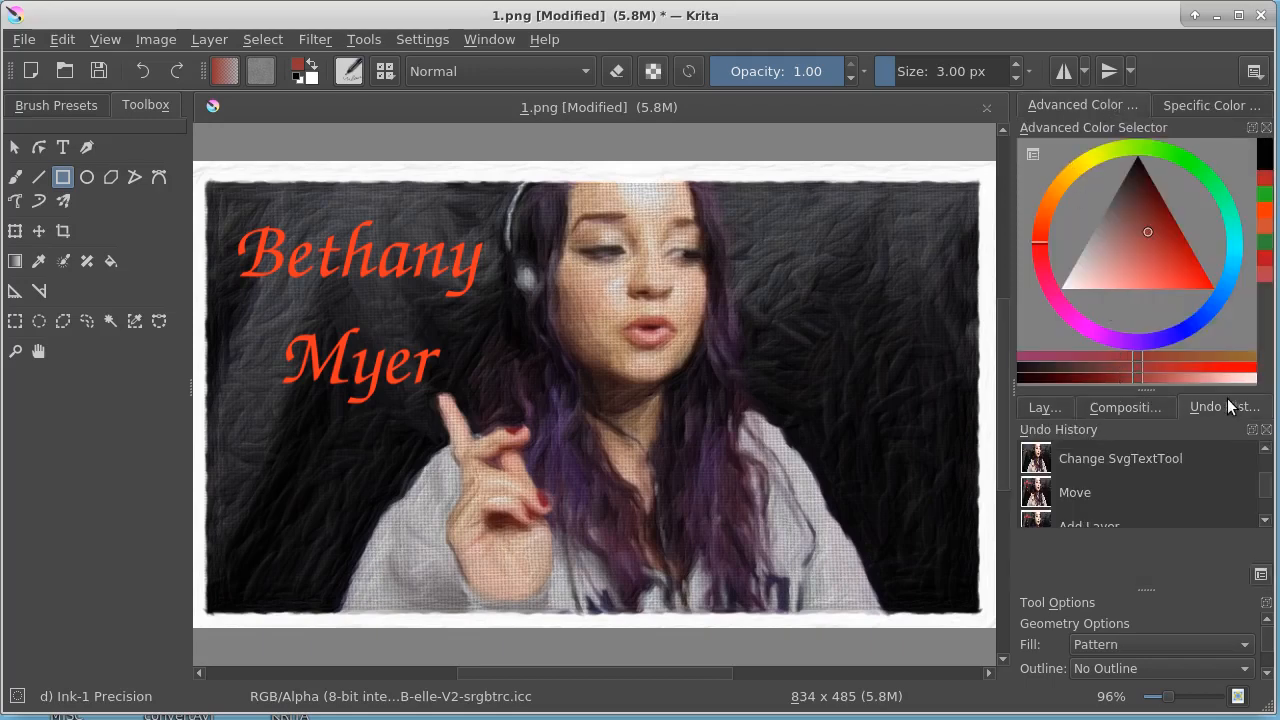
pyautogui.click(1042, 402)
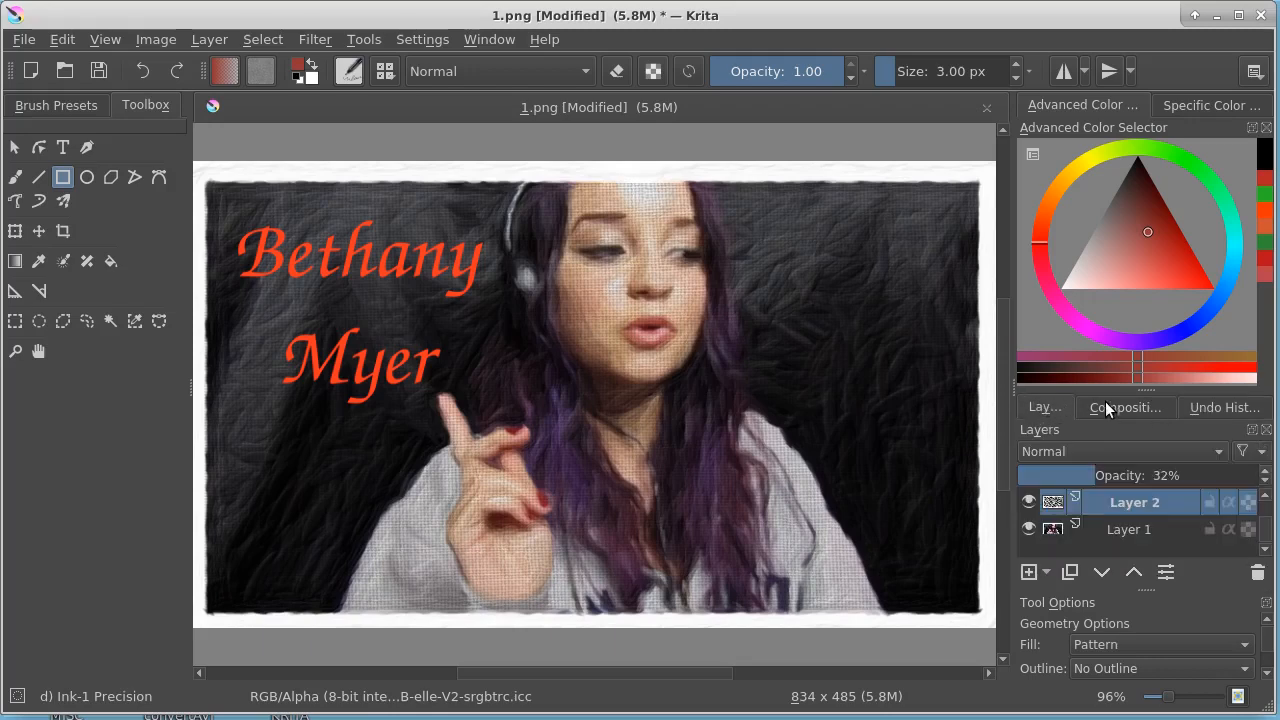
pyautogui.click(1110, 402)
pyautogui.click(1047, 404)
# - Undock and close the Advanced and Specific Color Selector dockers, and show the undo history
pyautogui.click(1249, 128)
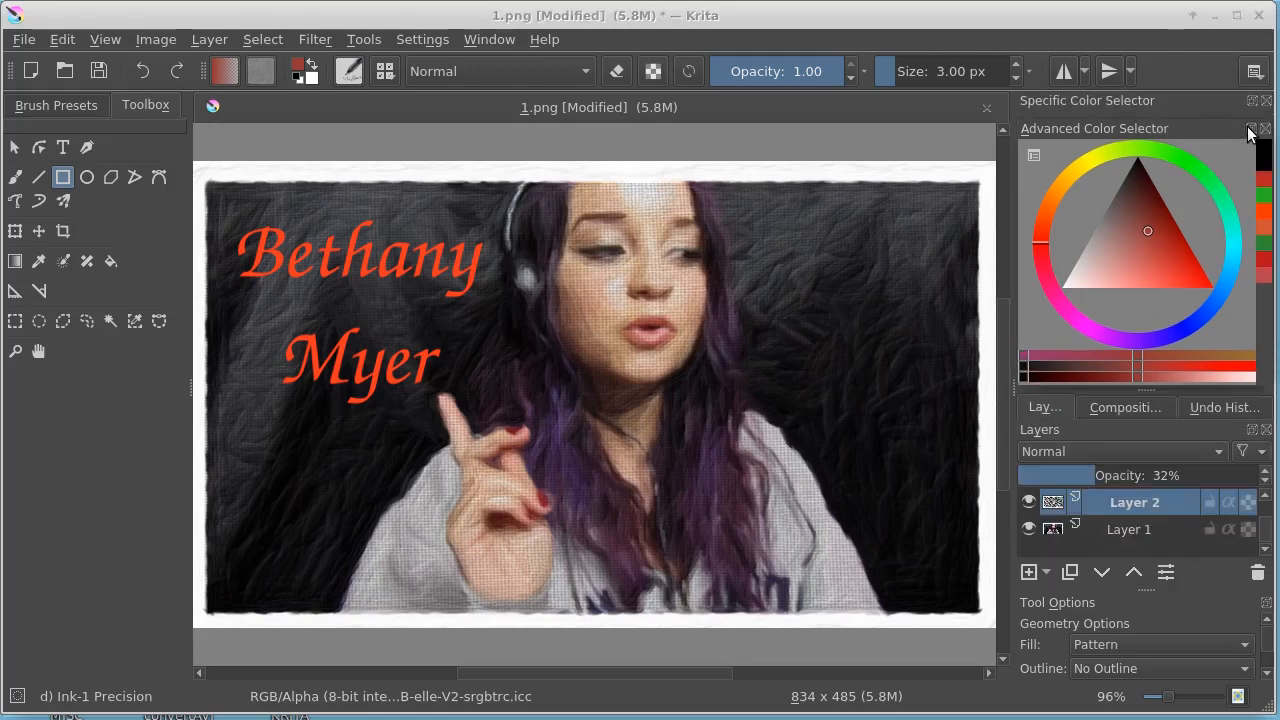
pyautogui.click(1265, 129)
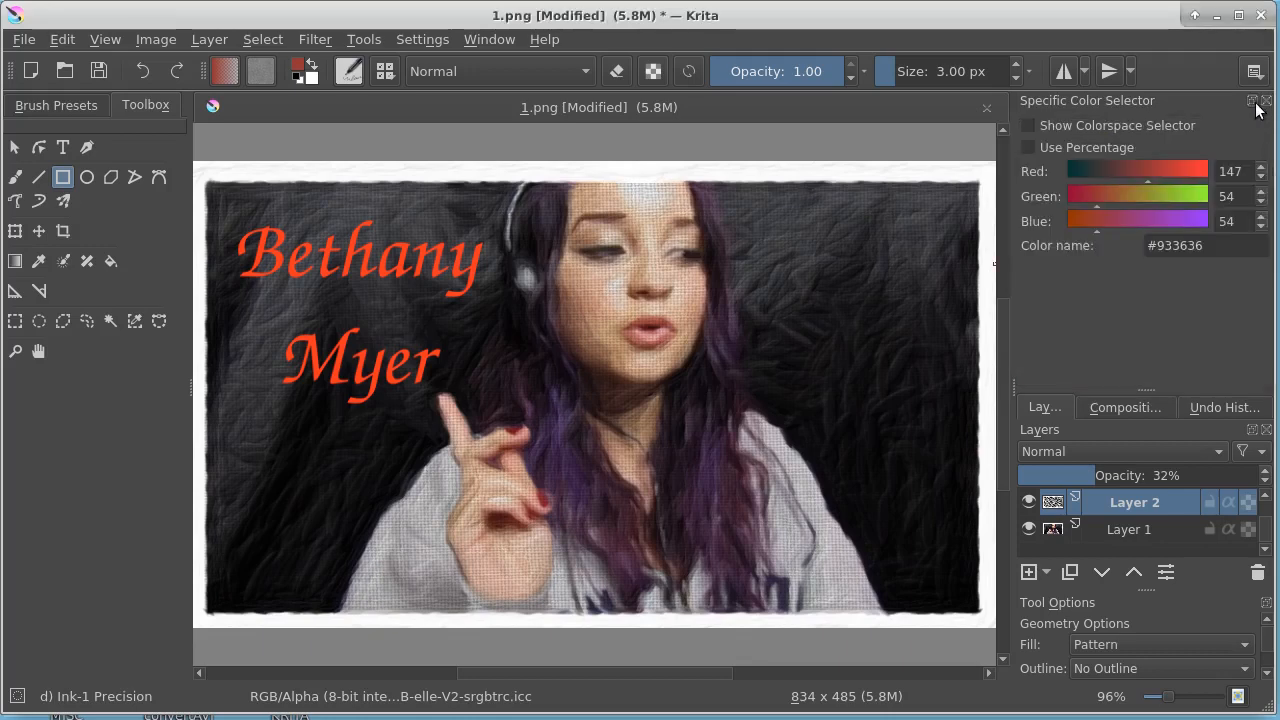
pyautogui.click(1250, 101)
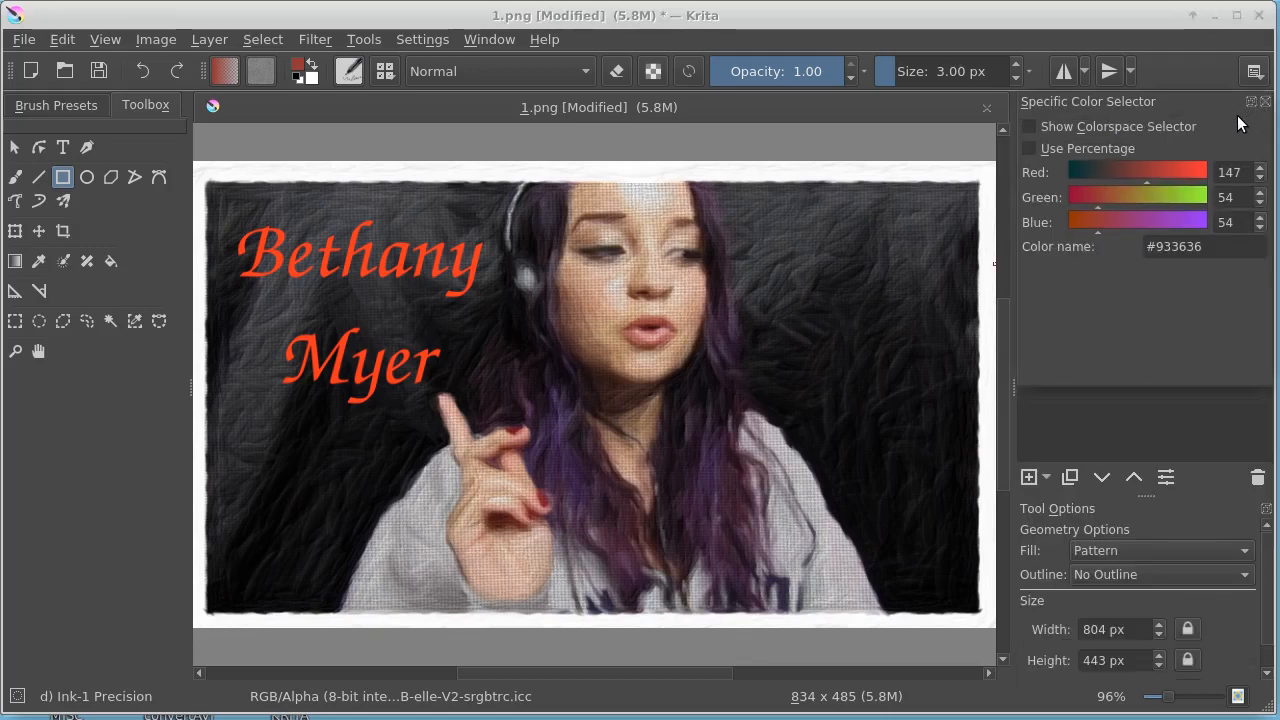
pyautogui.click(1265, 101)
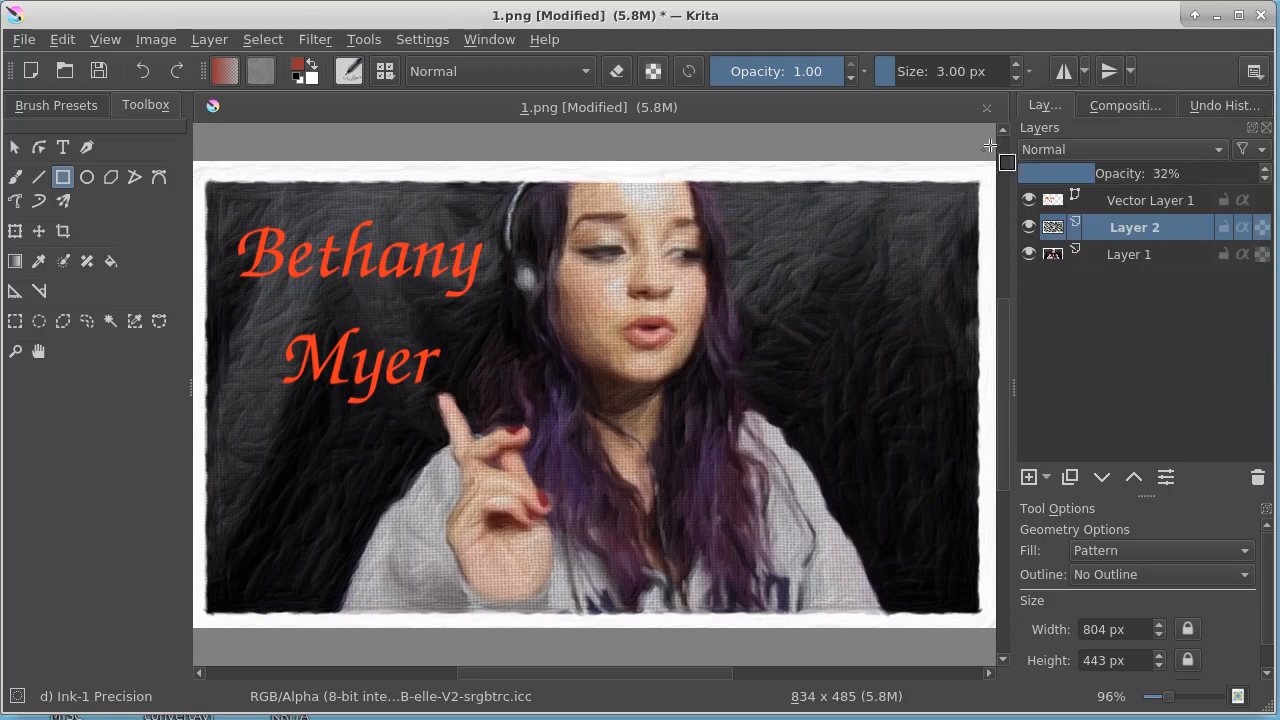
pyautogui.click(1133, 106)
pyautogui.click(1223, 104)
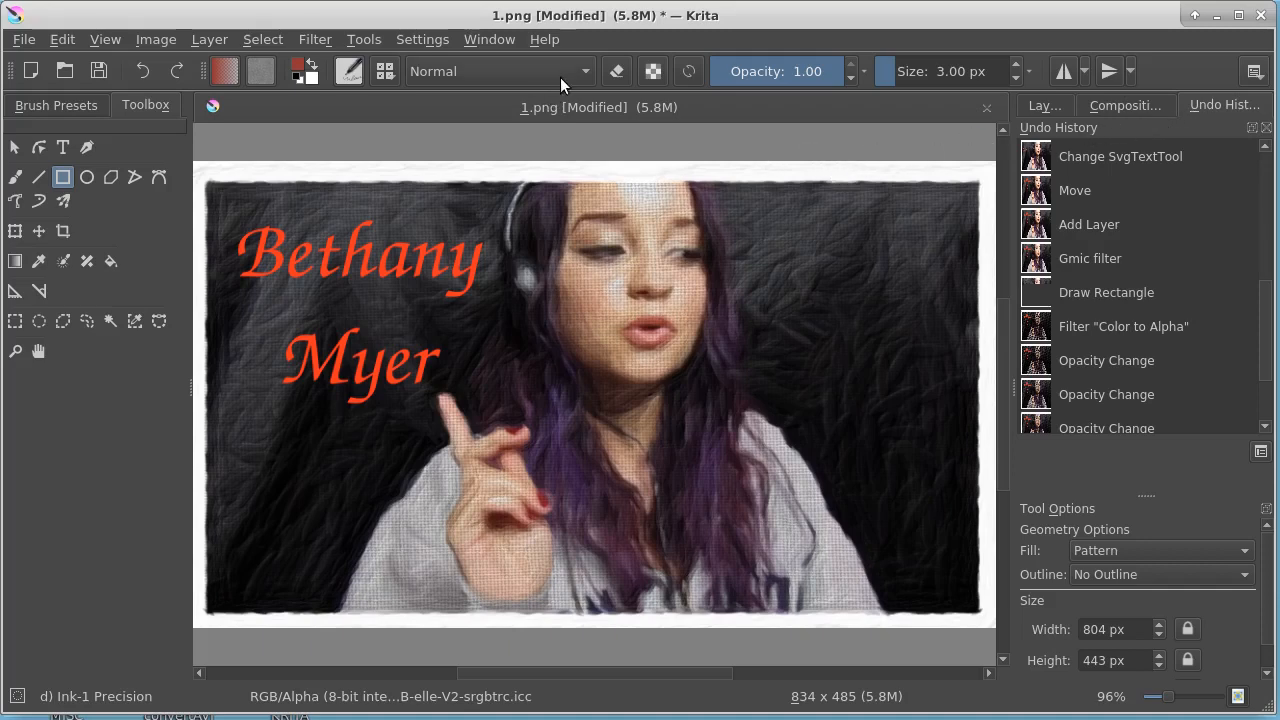
# - Switch the window layout to the Big_Paint workspace
pyautogui.click(487, 38)
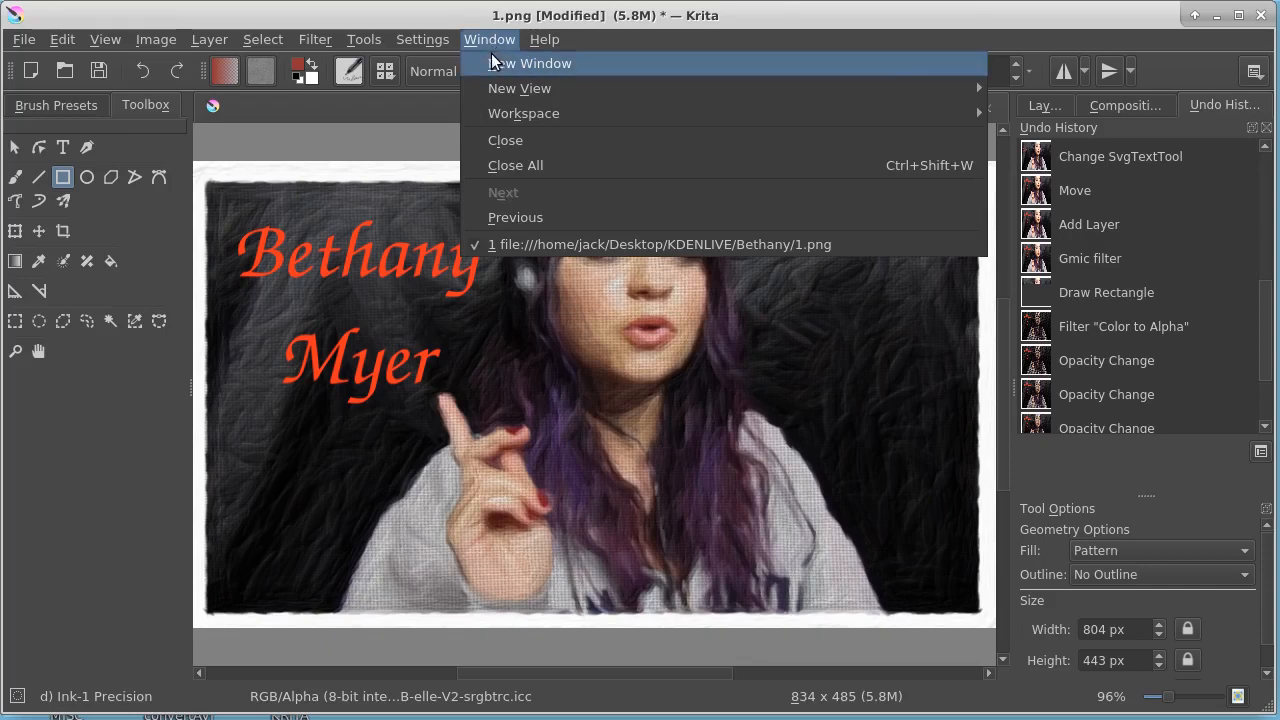
pyautogui.moveTo(527, 113)
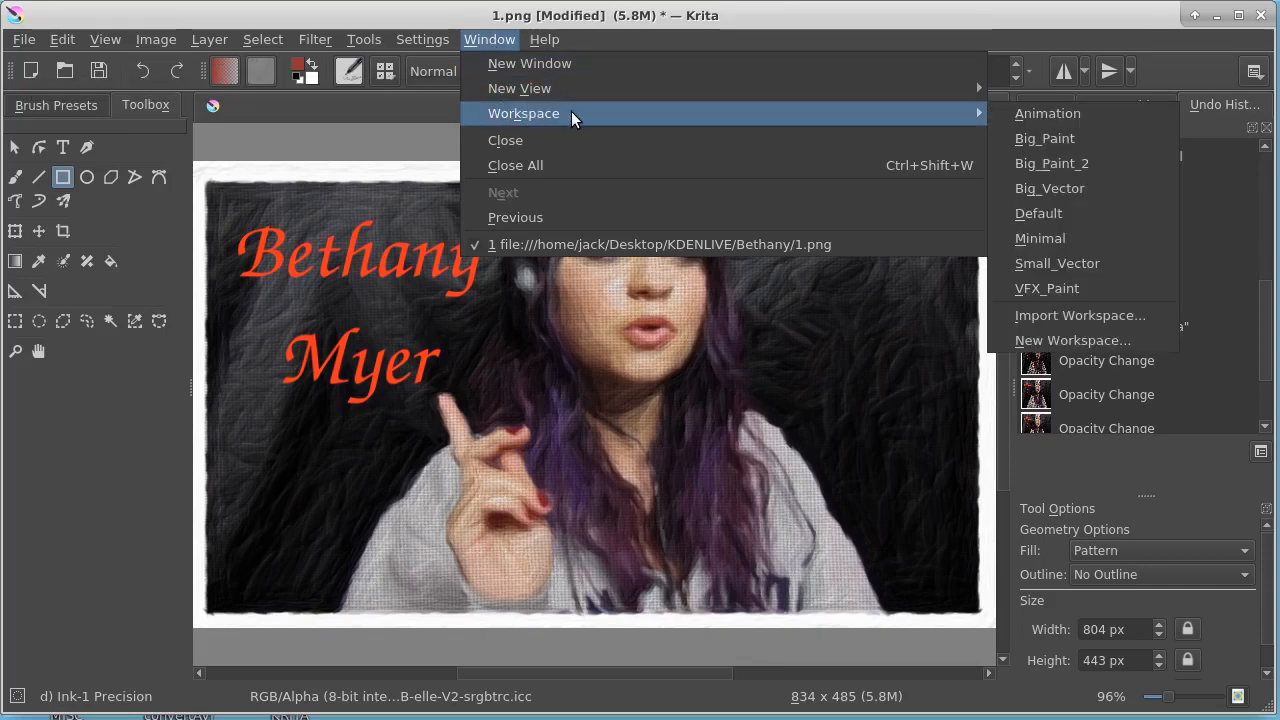
pyautogui.click(1058, 139)
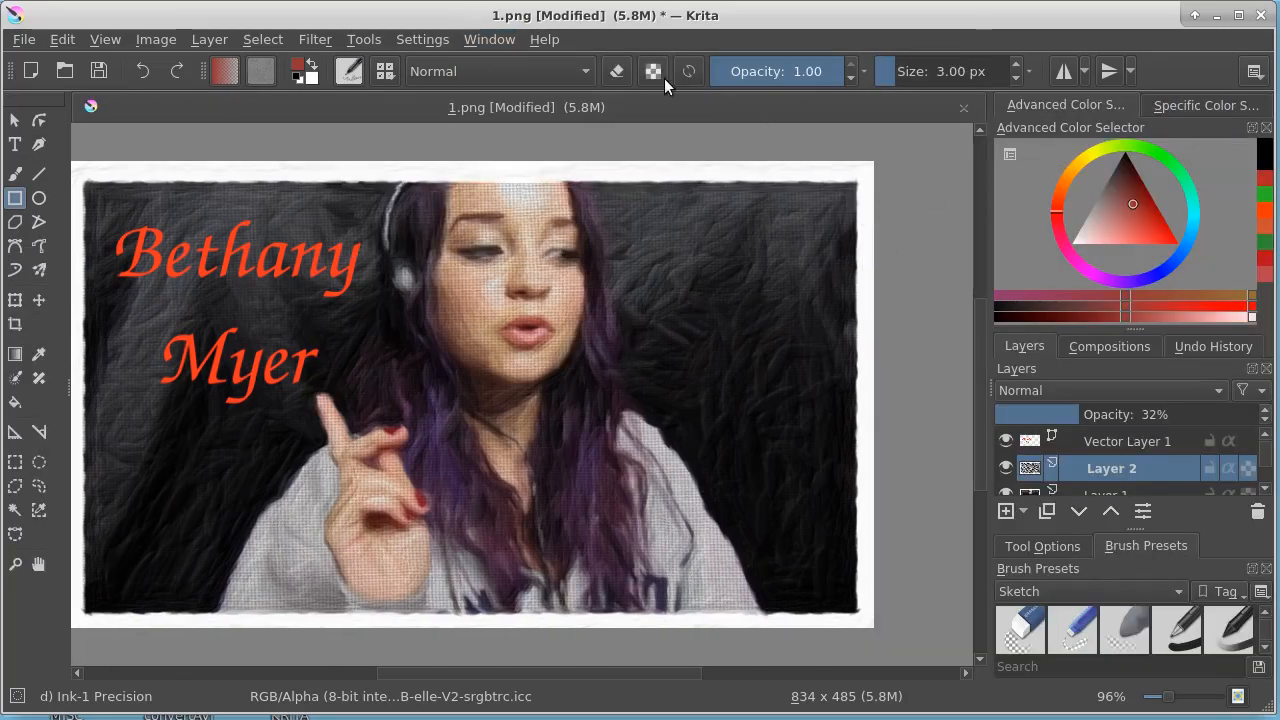
# - Switch the window layout to the Minimal workspace
pyautogui.click(489, 39)
pyautogui.moveTo(485, 112)
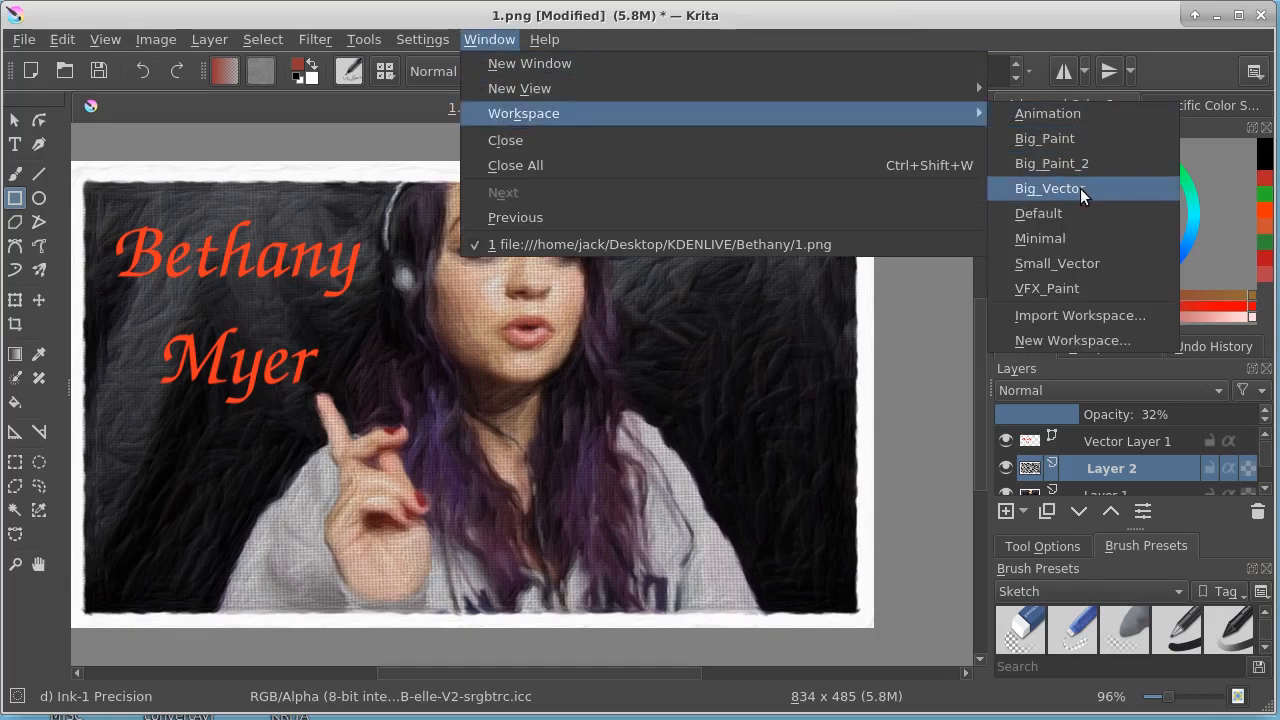
pyautogui.click(1059, 236)
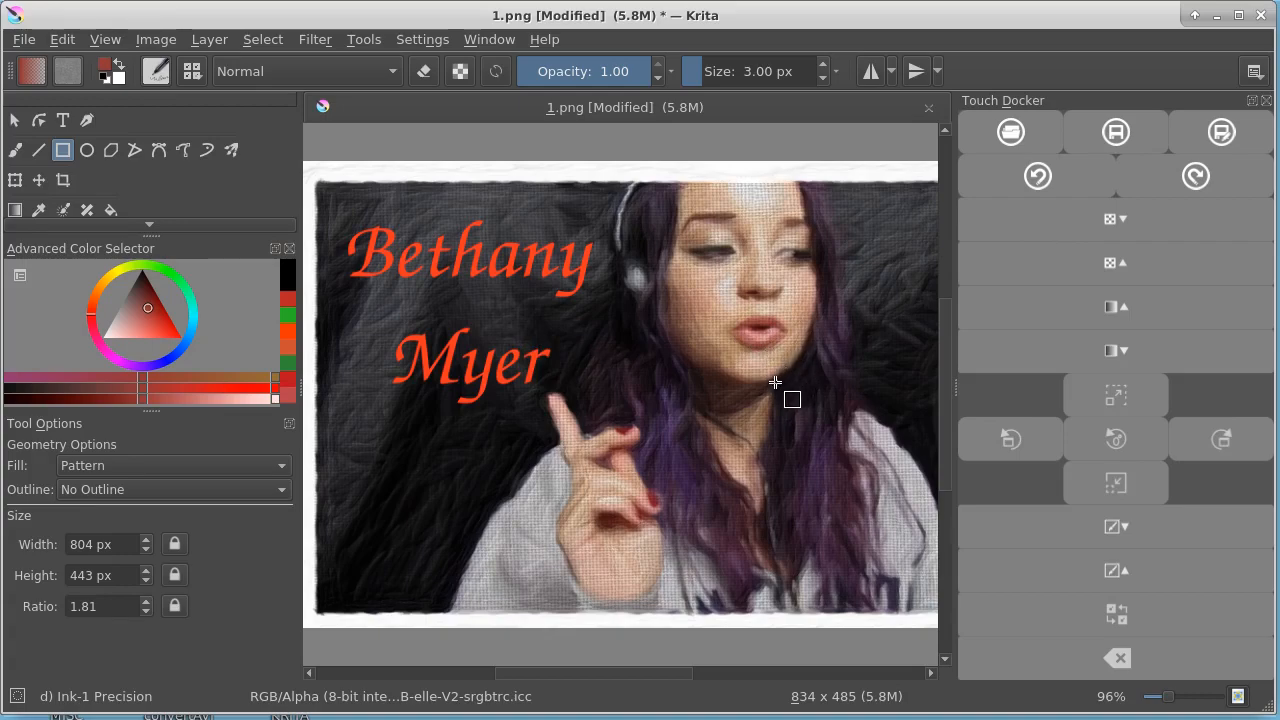
# - Rotate the canvas view counter-clockwise to -75° with the Touch Docker
pyautogui.click(1008, 439)
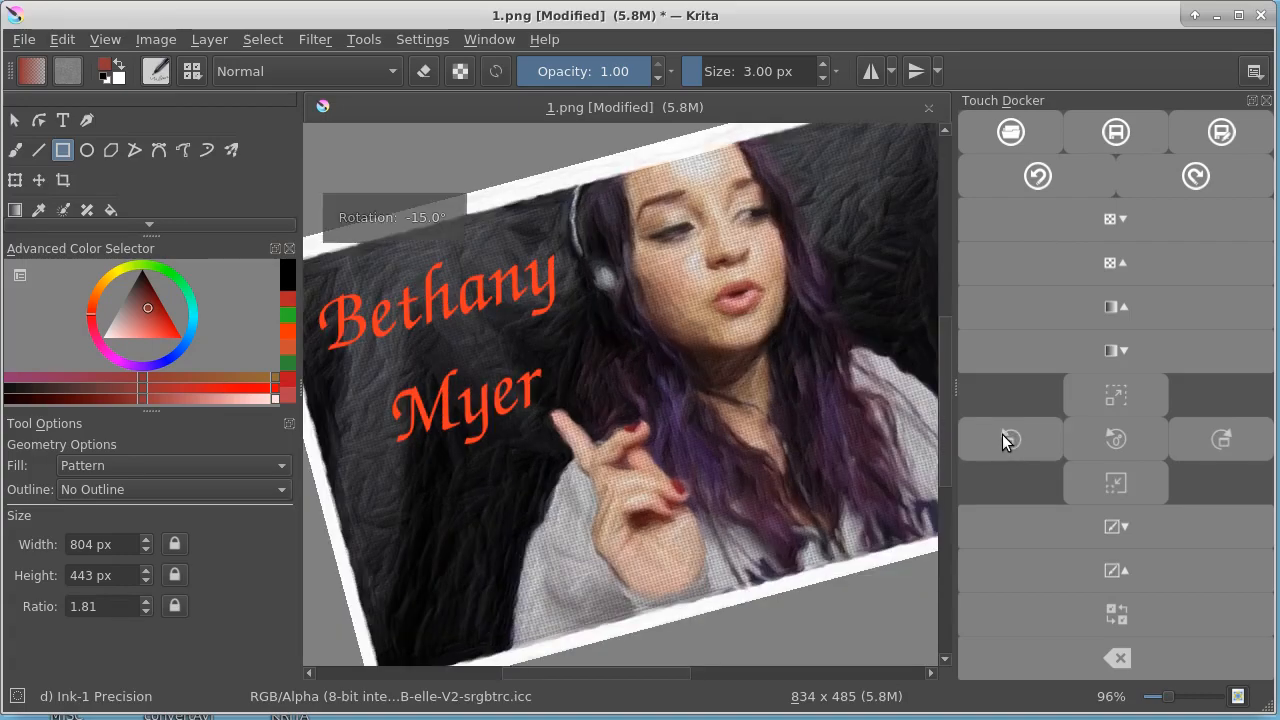
pyautogui.click(1008, 439)
pyautogui.click(1008, 439)
pyautogui.click(1008, 439)
pyautogui.click(1008, 439)
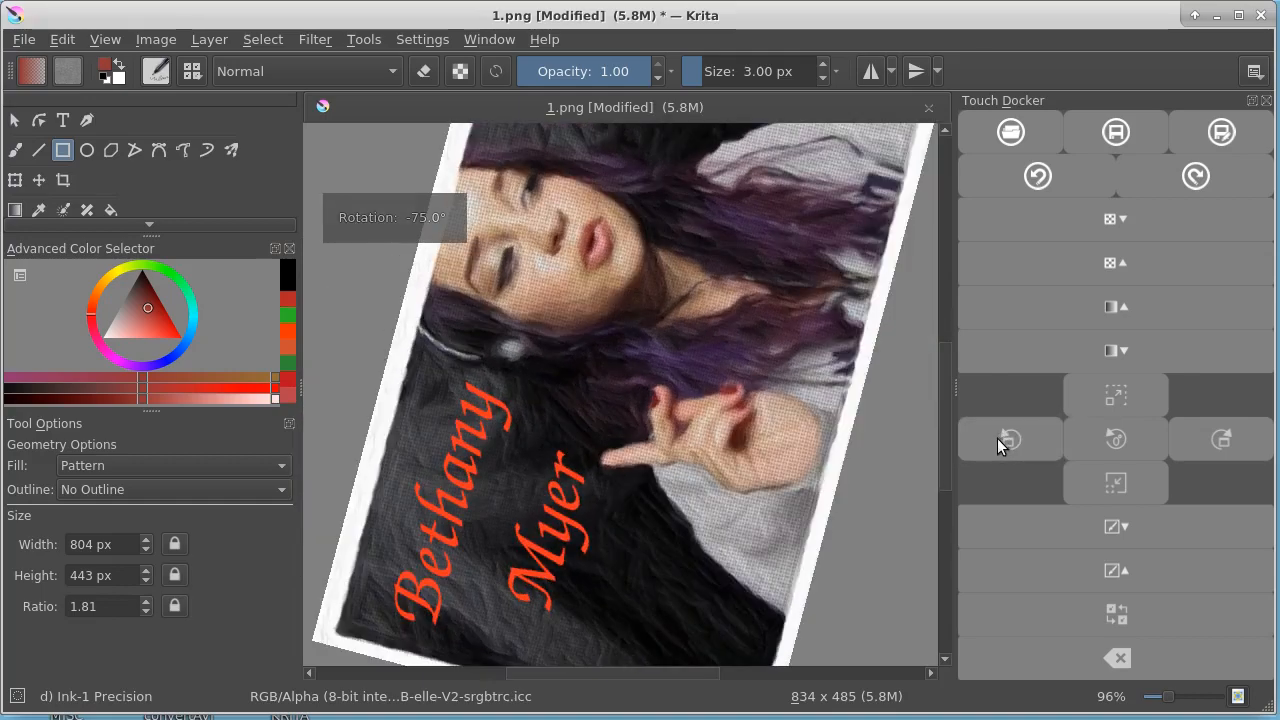
# - Rotate the canvas view clockwise to 45° with the Touch Docker, and reset the canvas rotation
pyautogui.click(1207, 440)
pyautogui.click(1207, 440)
pyautogui.click(1207, 440)
pyautogui.click(1207, 440)
pyautogui.click(1203, 441)
pyautogui.click(1201, 443)
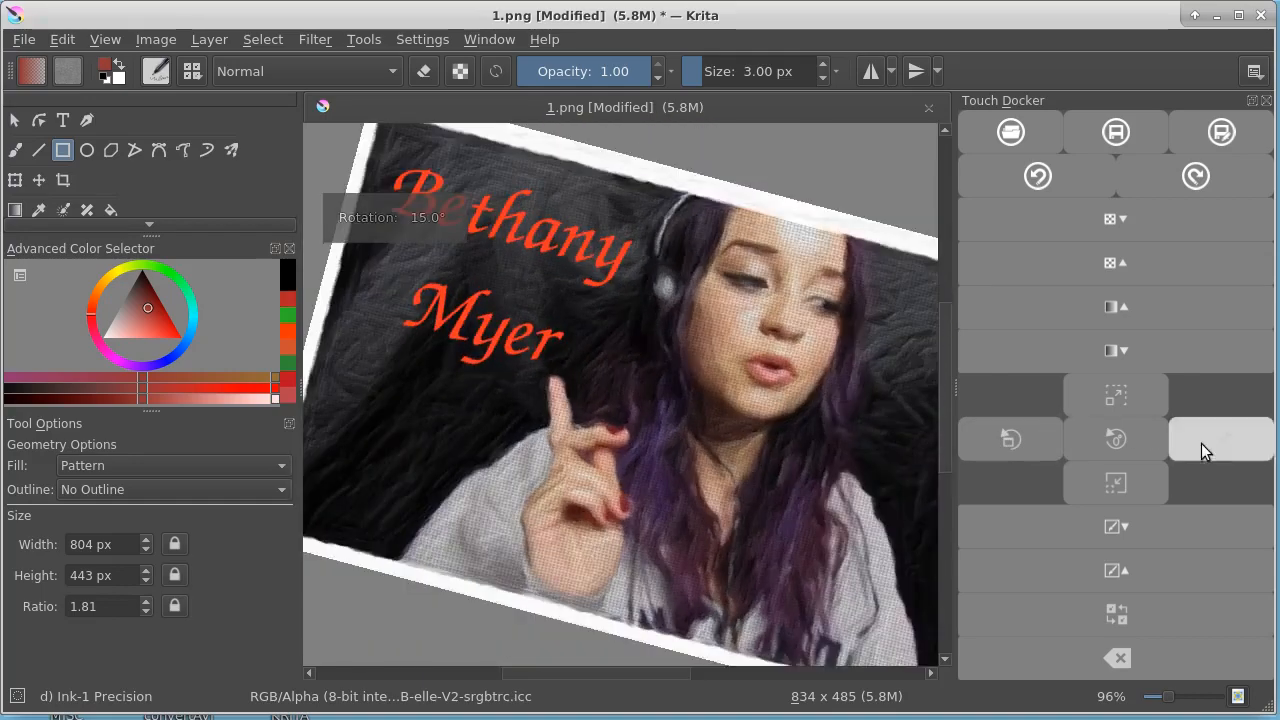
pyautogui.click(1201, 443)
pyautogui.click(1201, 443)
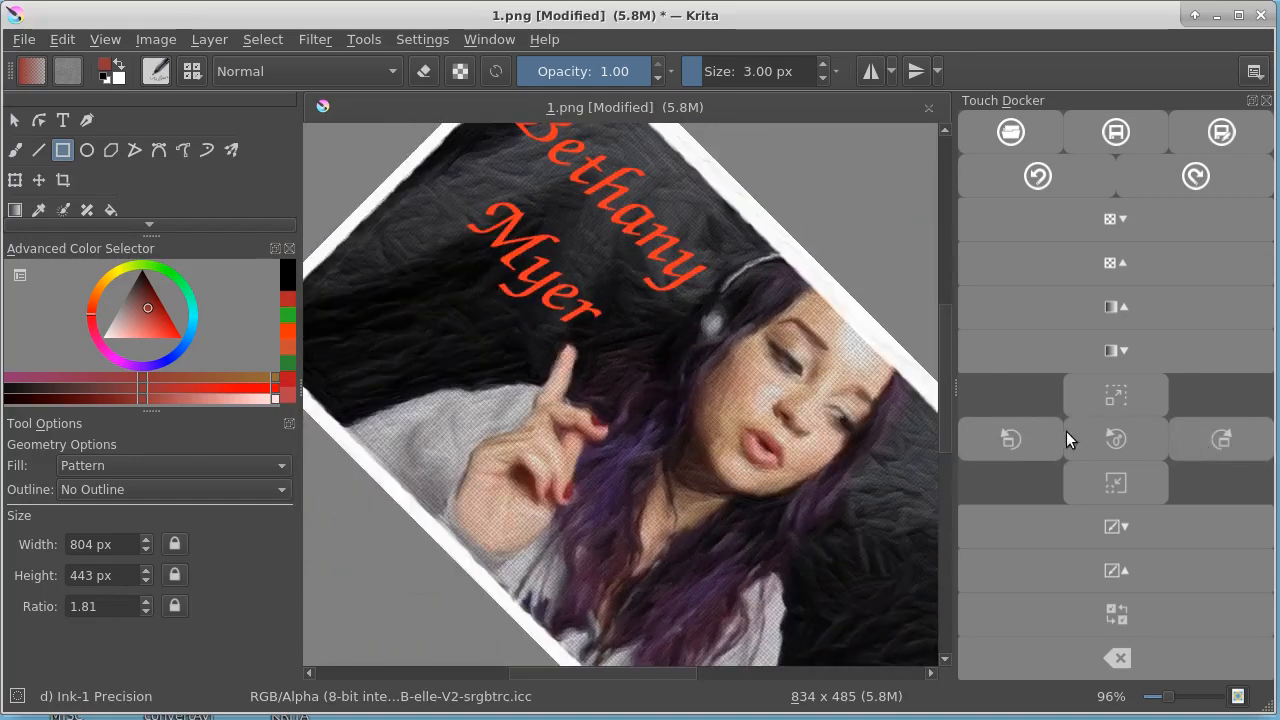
pyautogui.click(1116, 439)
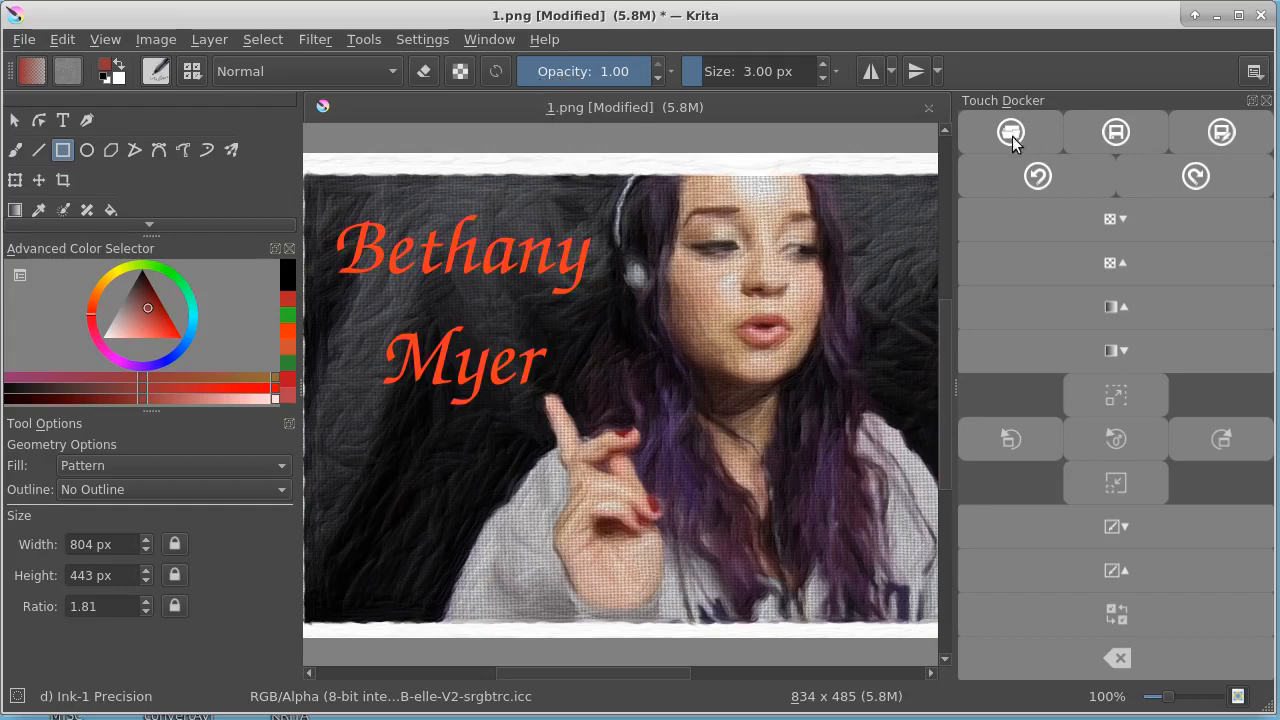
# - Reapply the Minimal workspace, and return the window layout to the Big_Paint workspace
pyautogui.click(489, 39)
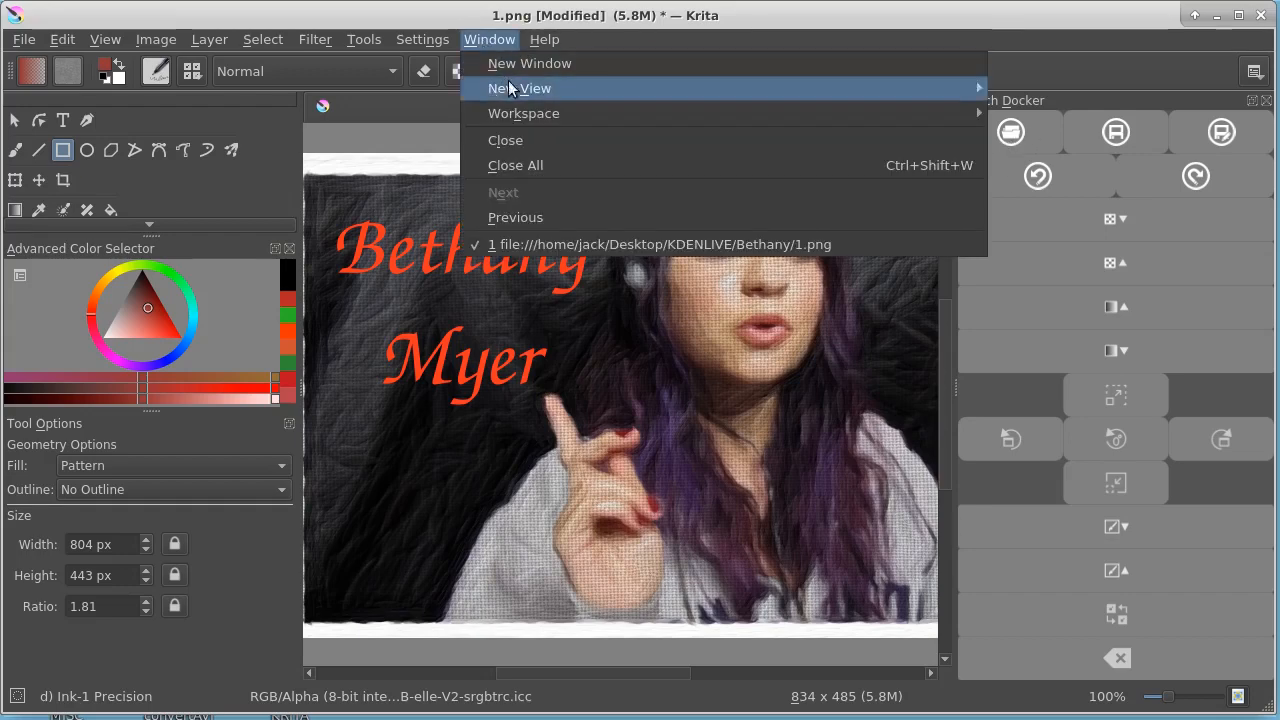
pyautogui.moveTo(582, 112)
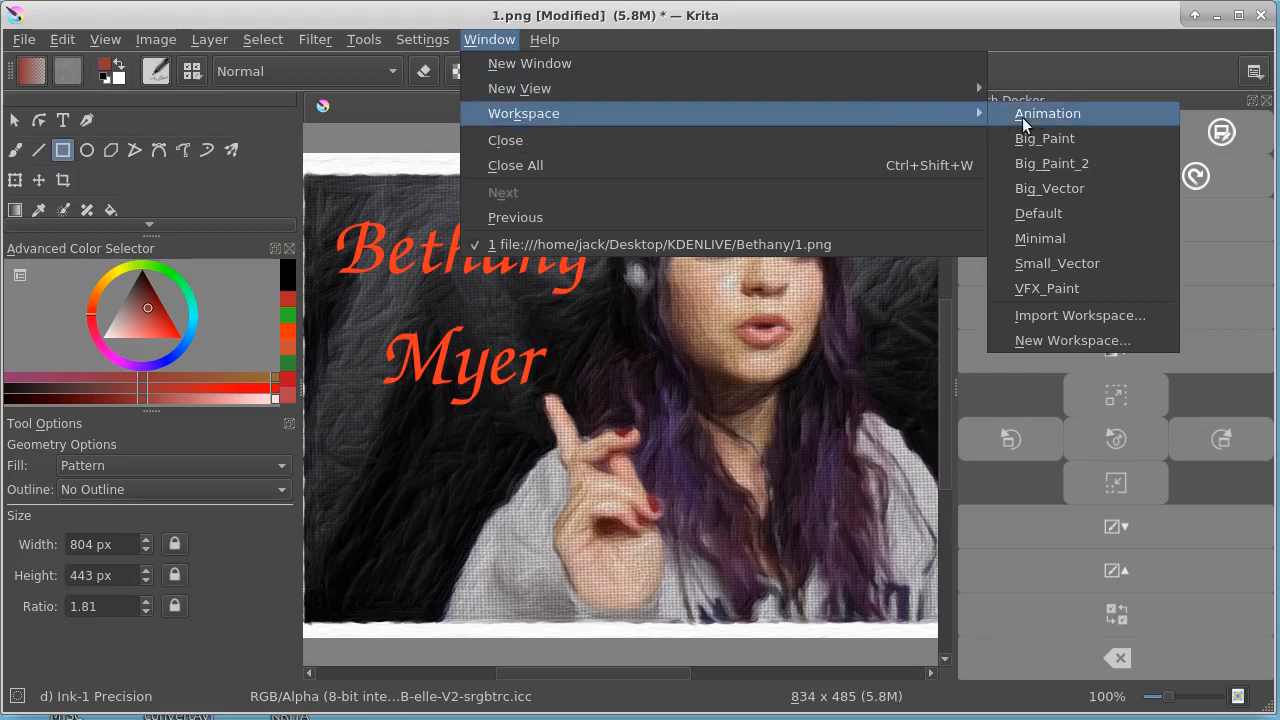
pyautogui.click(1071, 237)
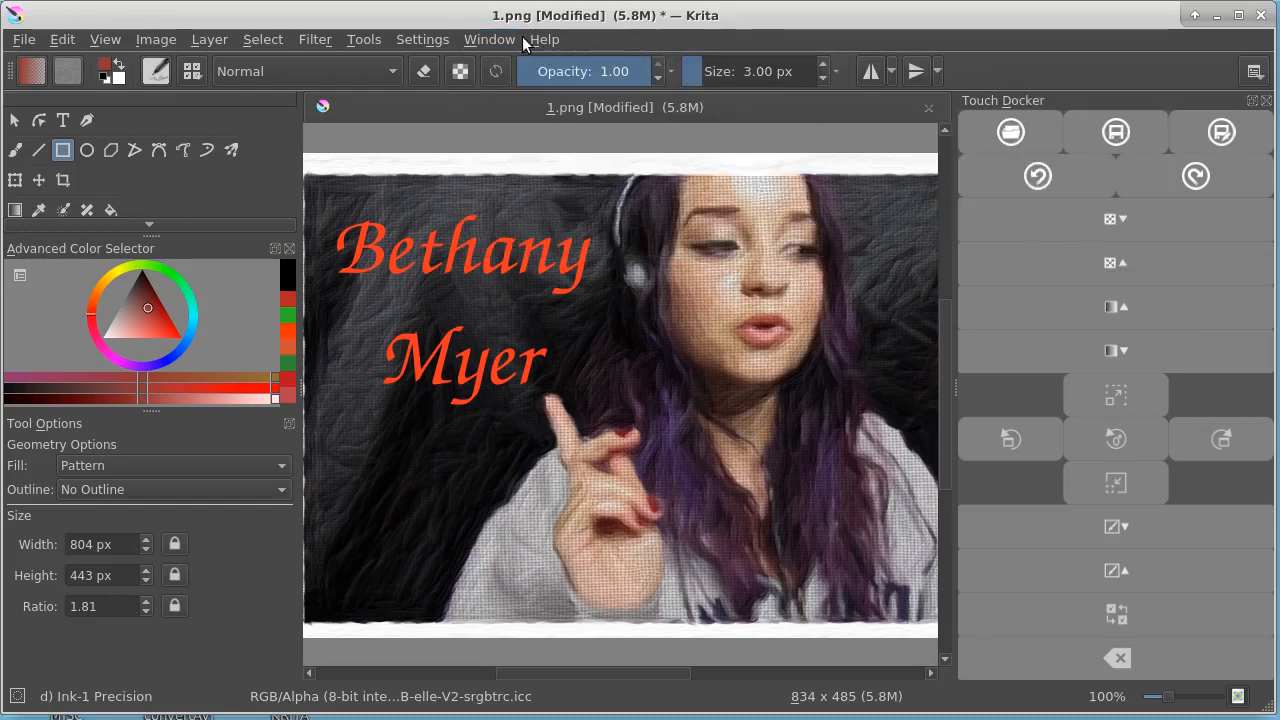
pyautogui.click(487, 40)
pyautogui.moveTo(835, 115)
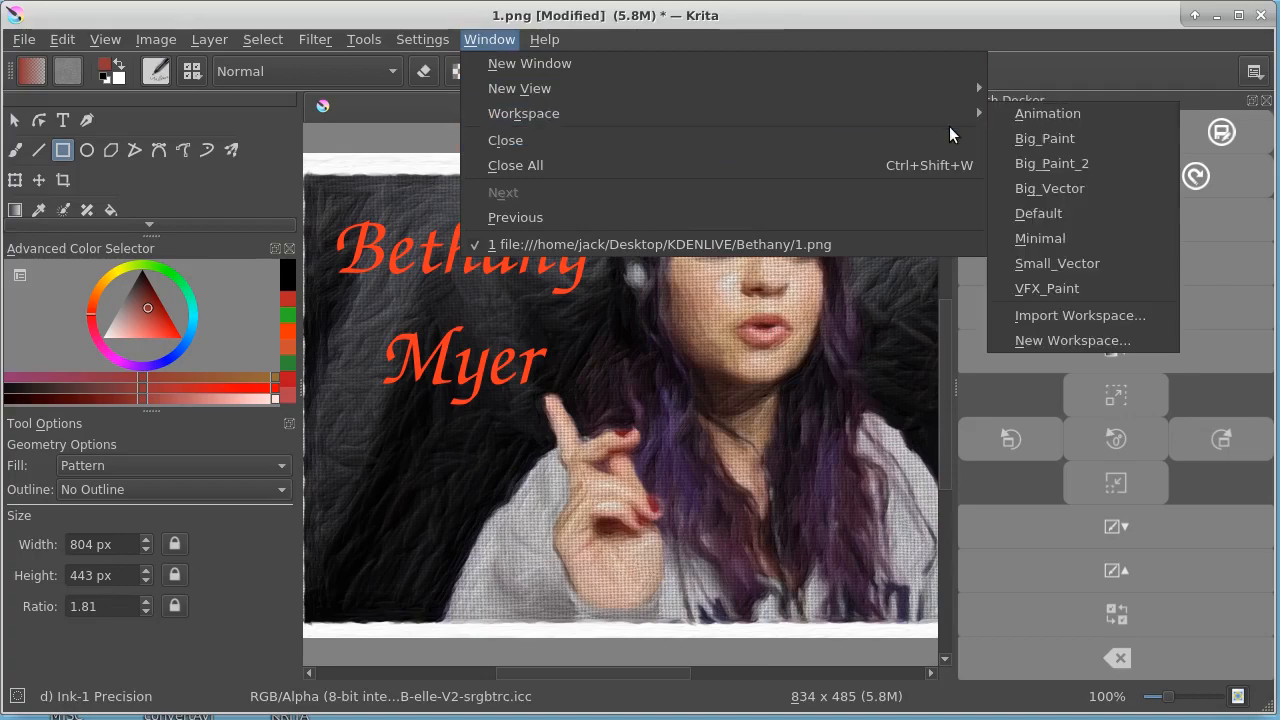
pyautogui.click(1069, 138)
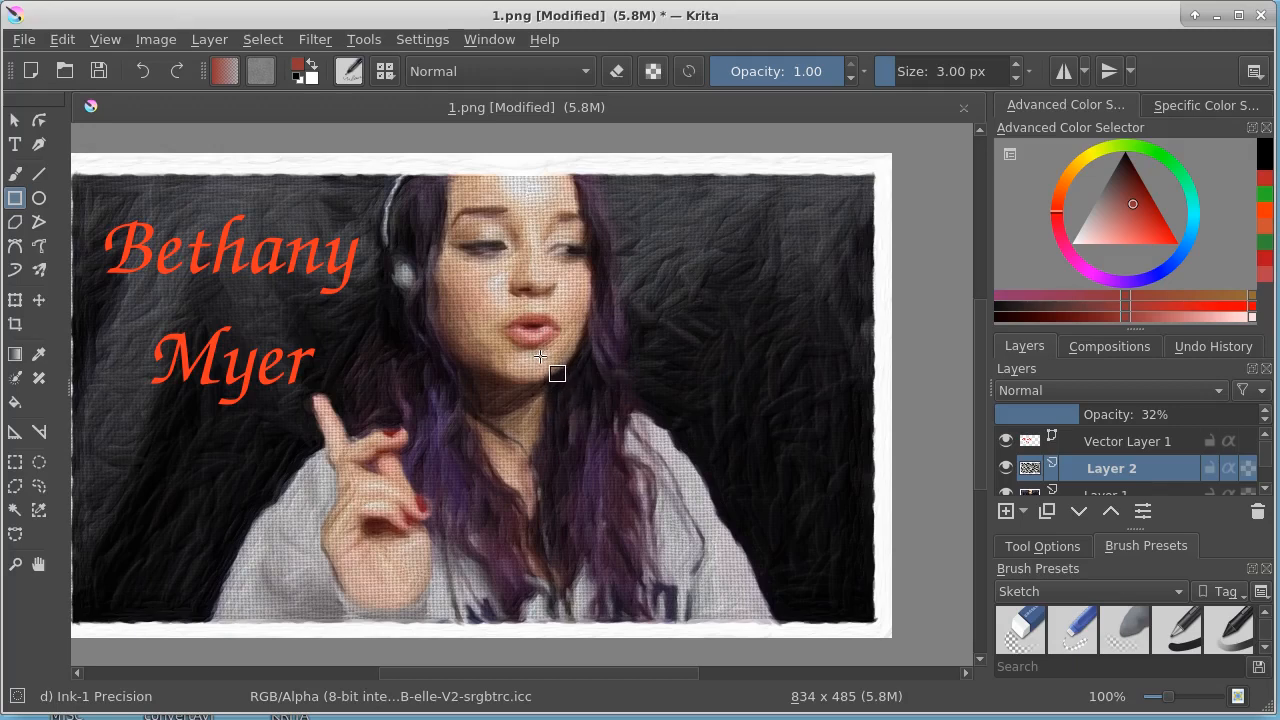
pyautogui.moveTo(539, 356); pyautogui.dragTo(572, 348)
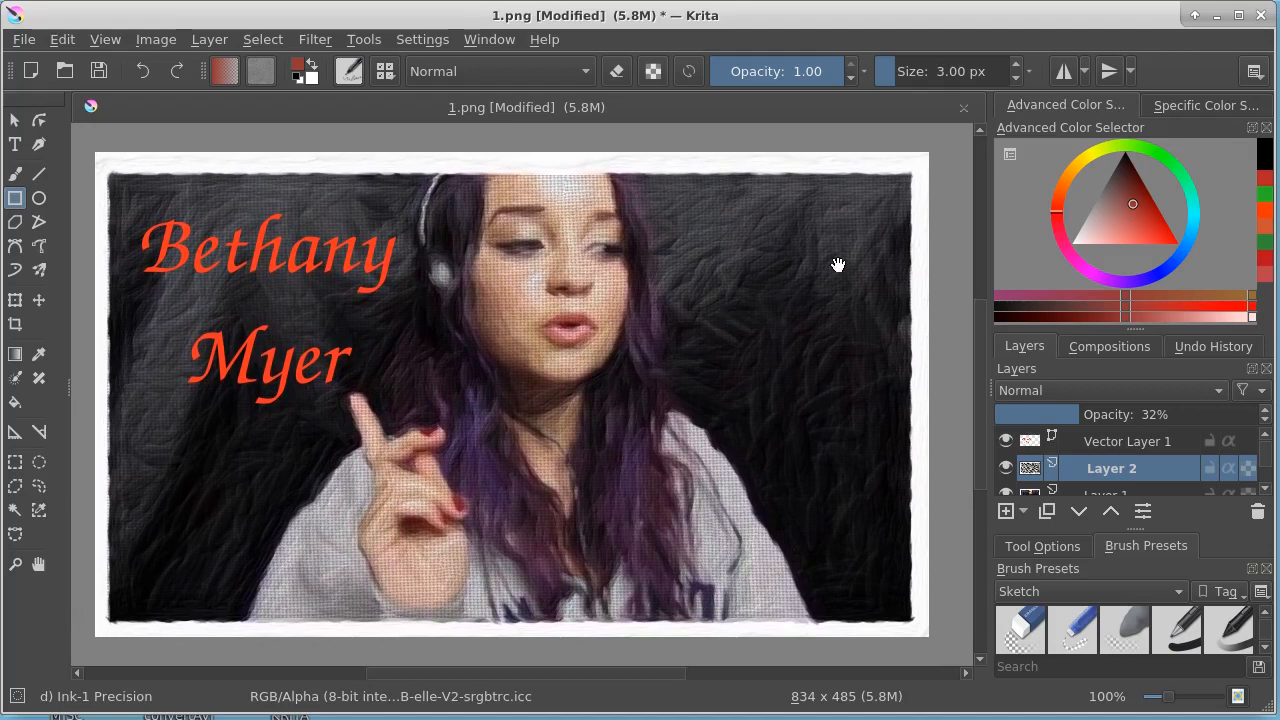
pyautogui.moveTo(837, 243); pyautogui.dragTo(850, 257)
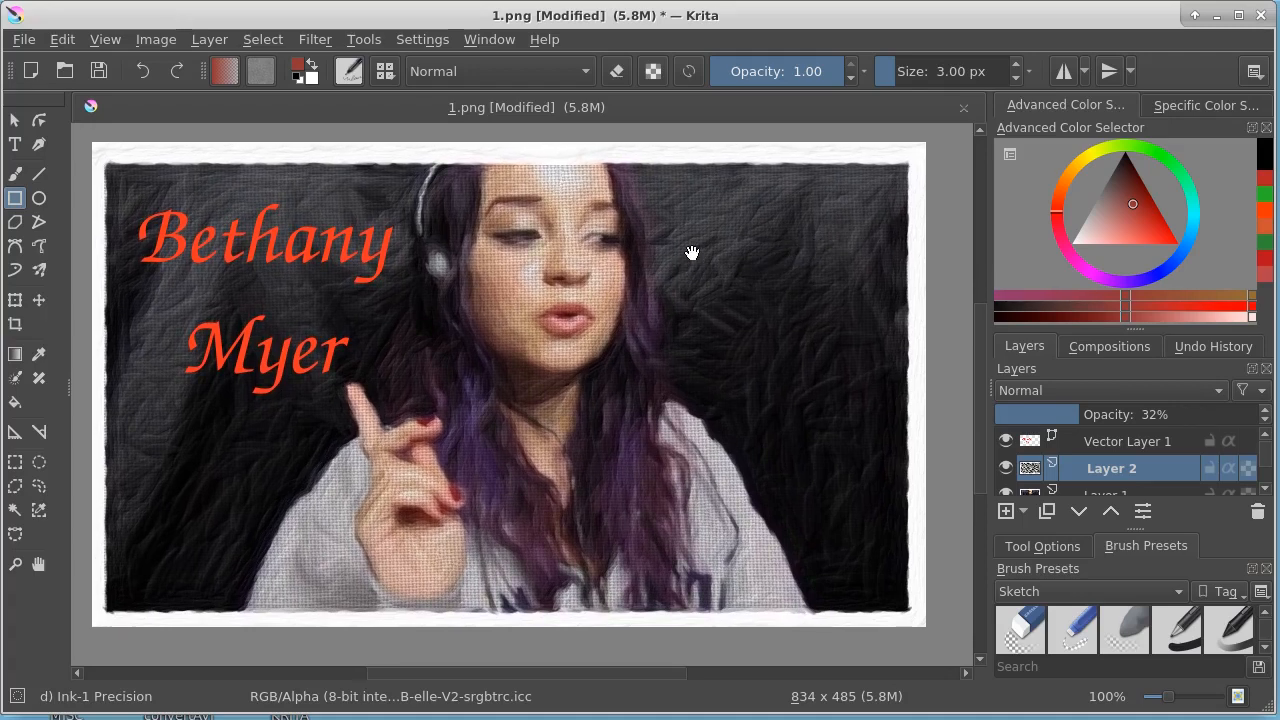
pyautogui.click(688, 72)
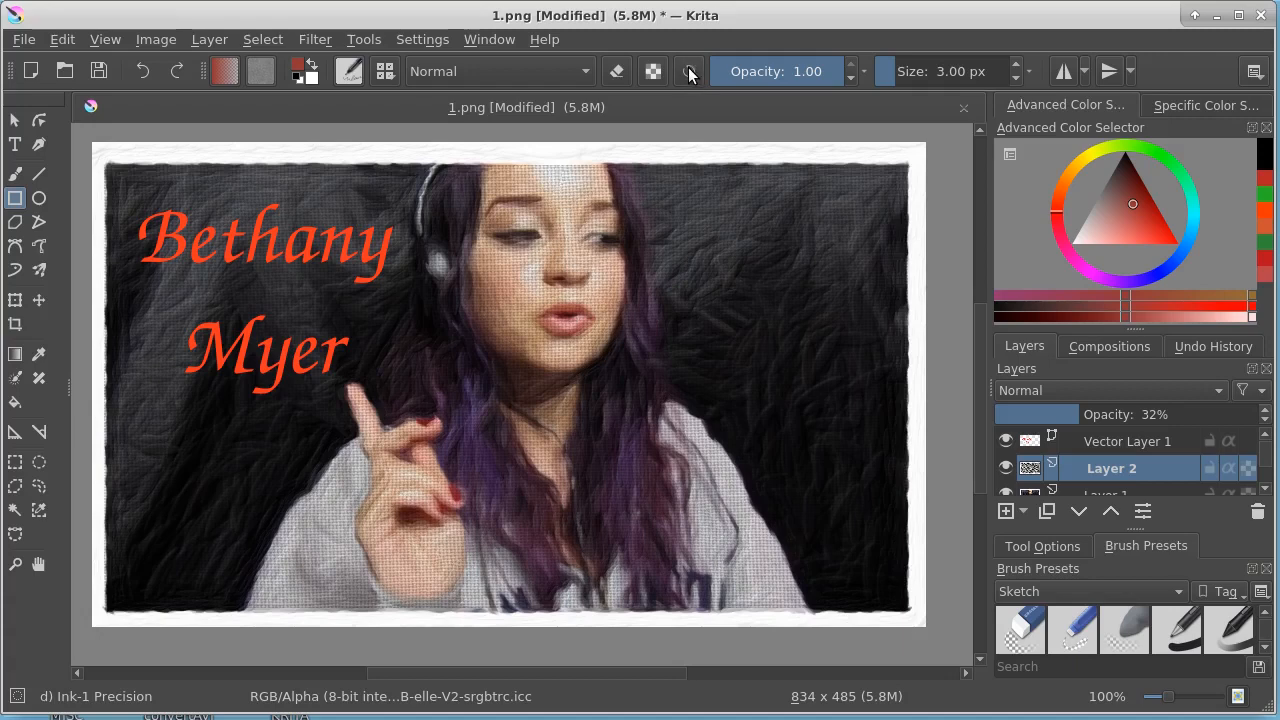